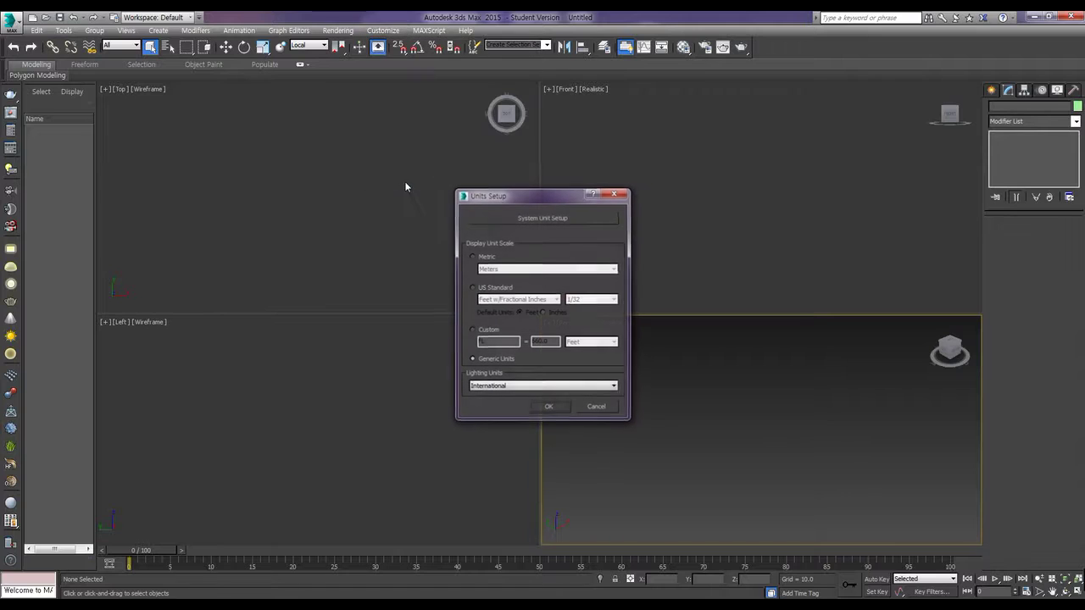
- Set the display units to metric millimeters and the system unit scale to 1 unit = 1.0 millimeters
click(482, 257)
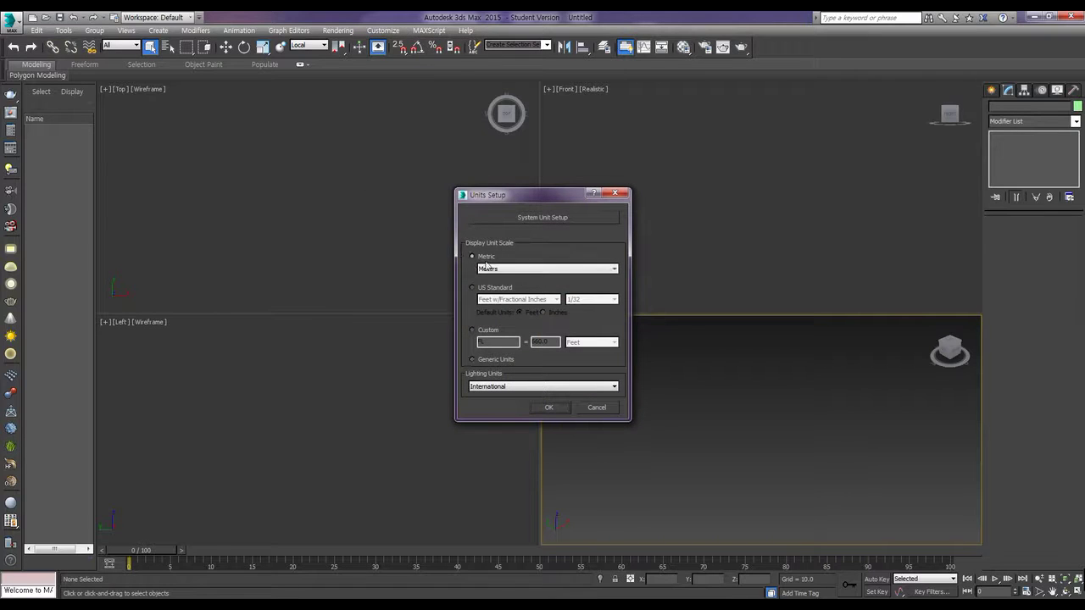
click(491, 269)
click(504, 280)
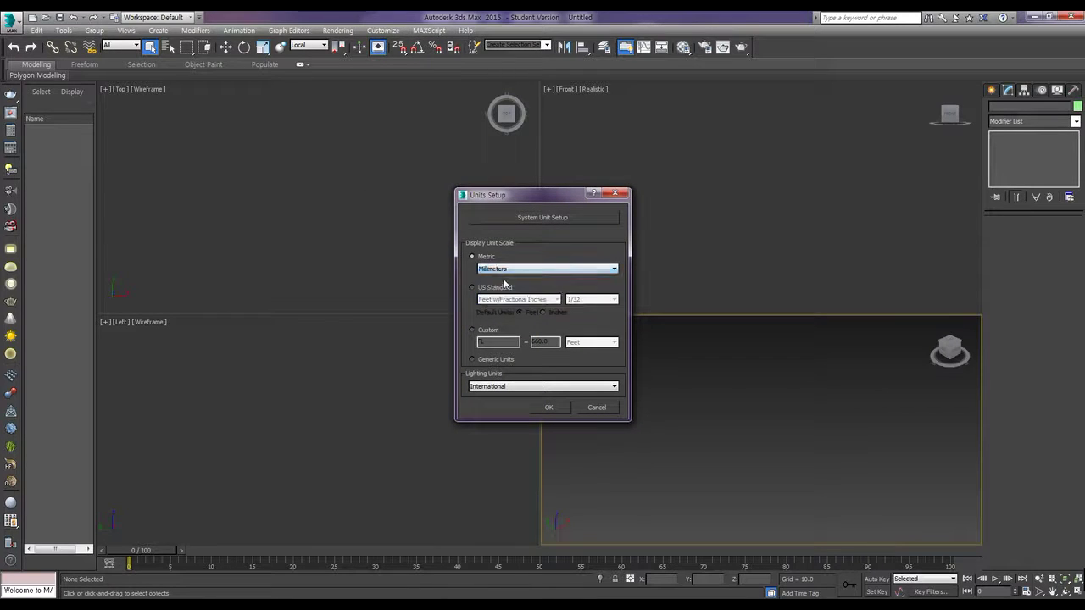
click(532, 219)
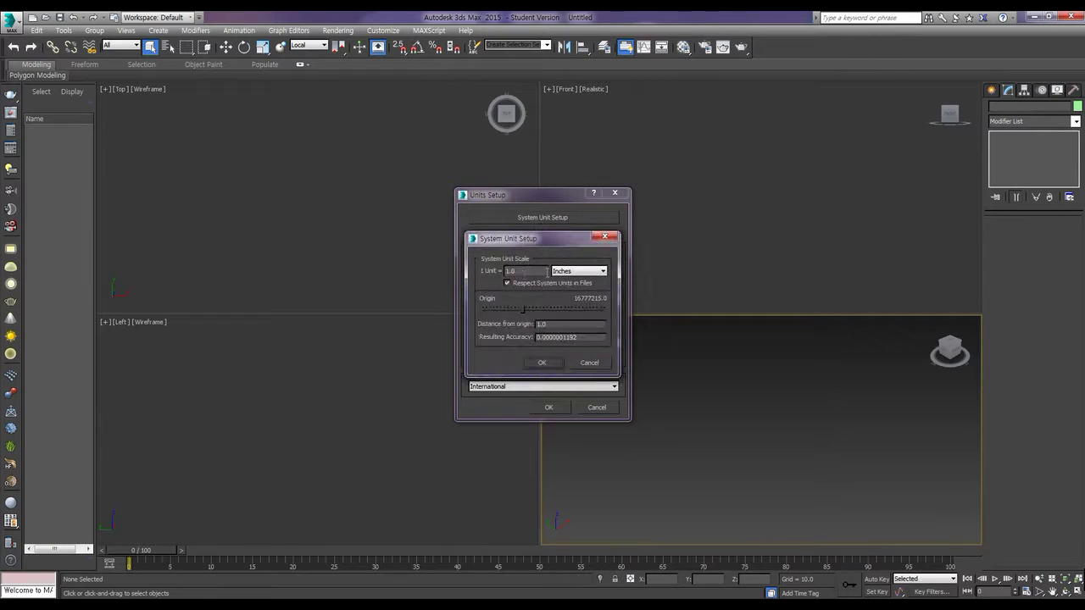
click(569, 271)
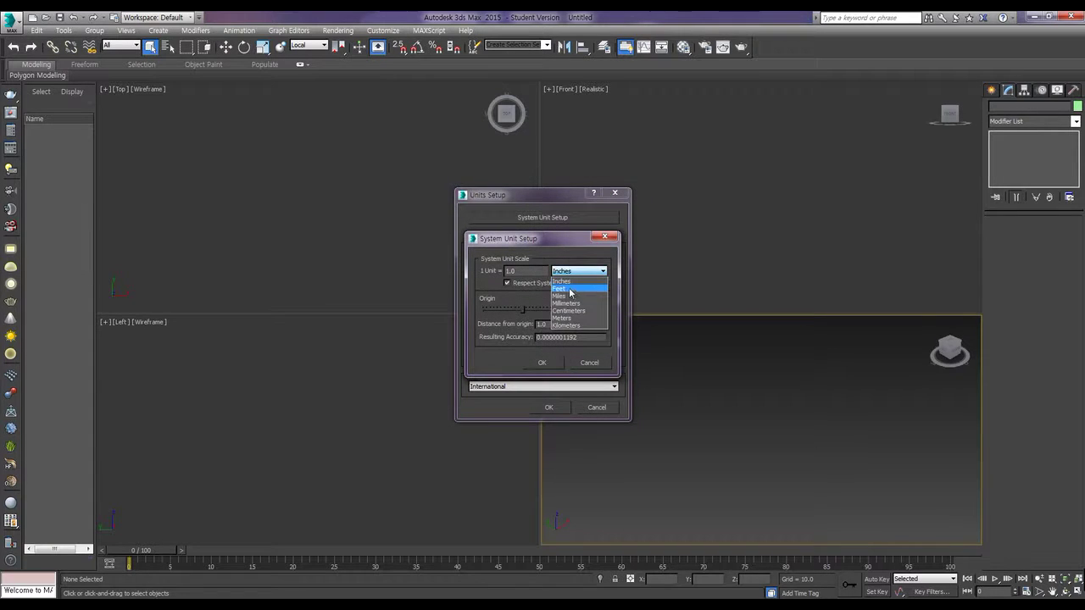
click(569, 307)
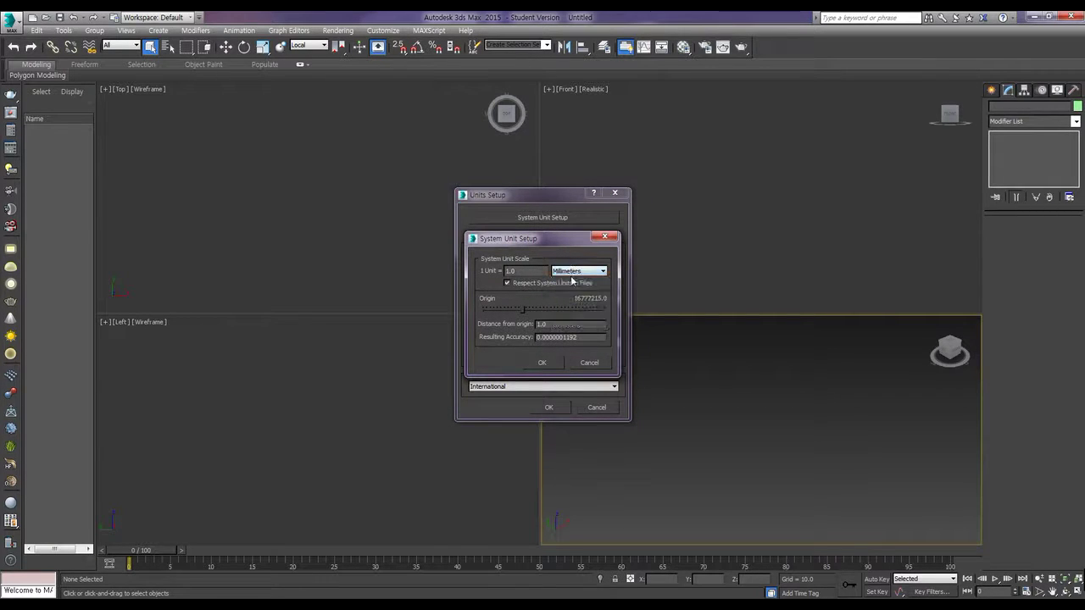
click(543, 362)
click(547, 408)
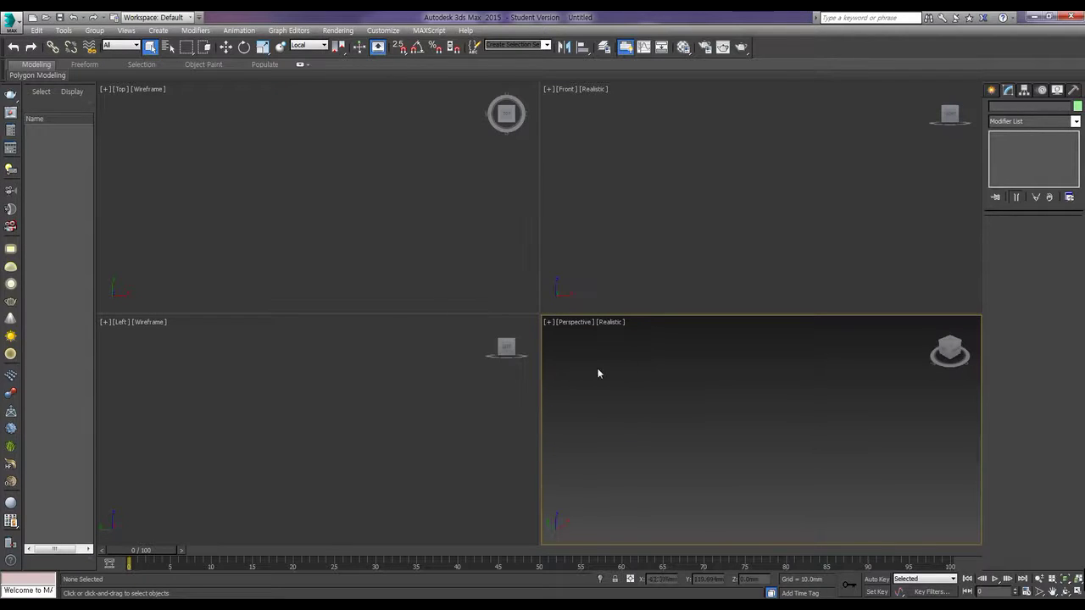
- Create a plane about 203 mm long and 153 mm wide in the Front viewport
click(697, 232)
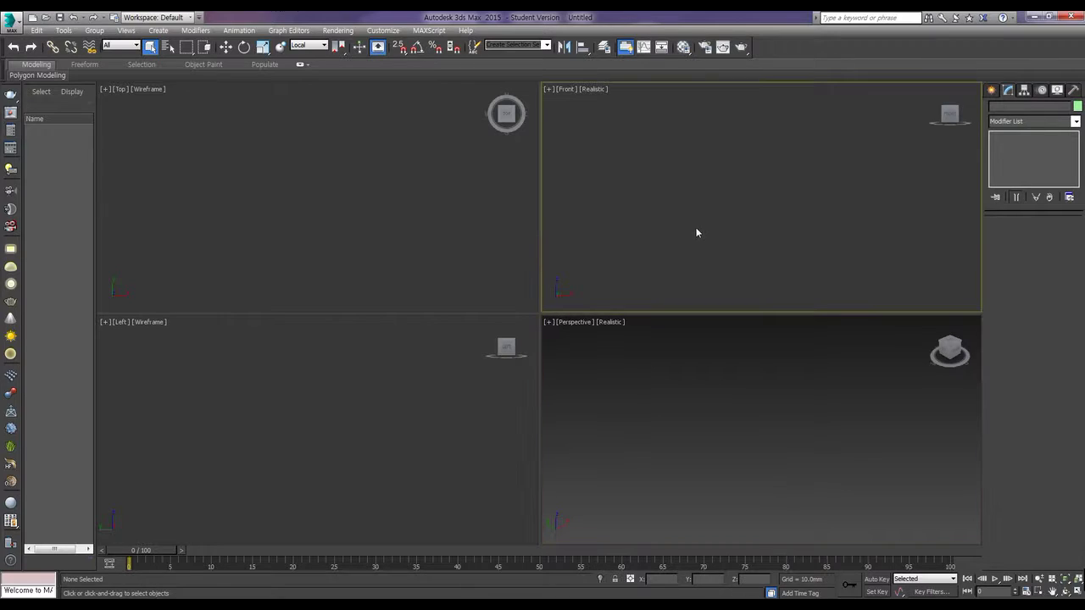
click(992, 89)
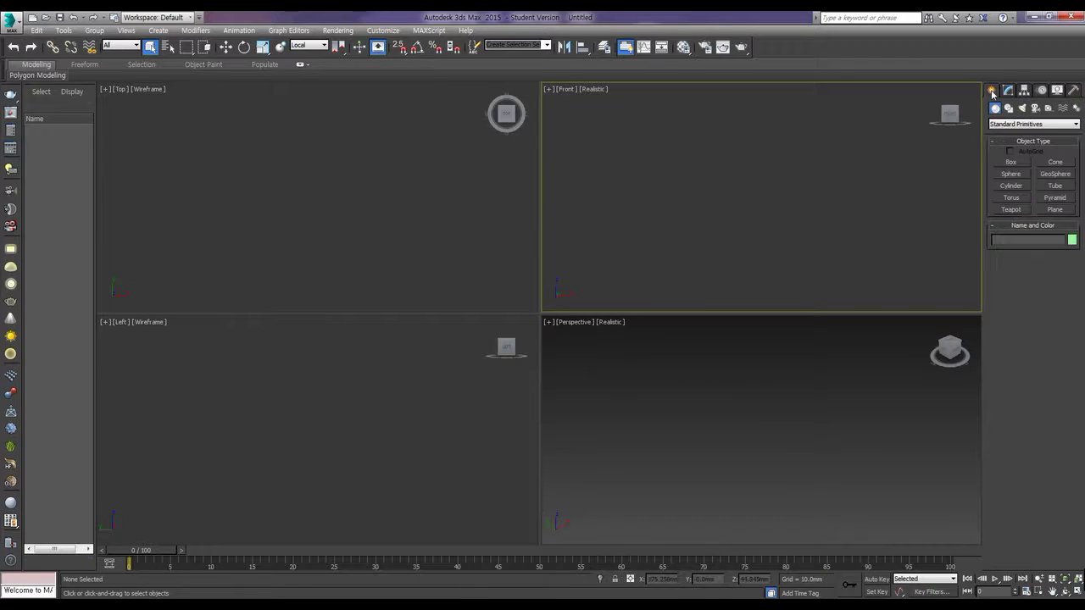
click(1055, 209)
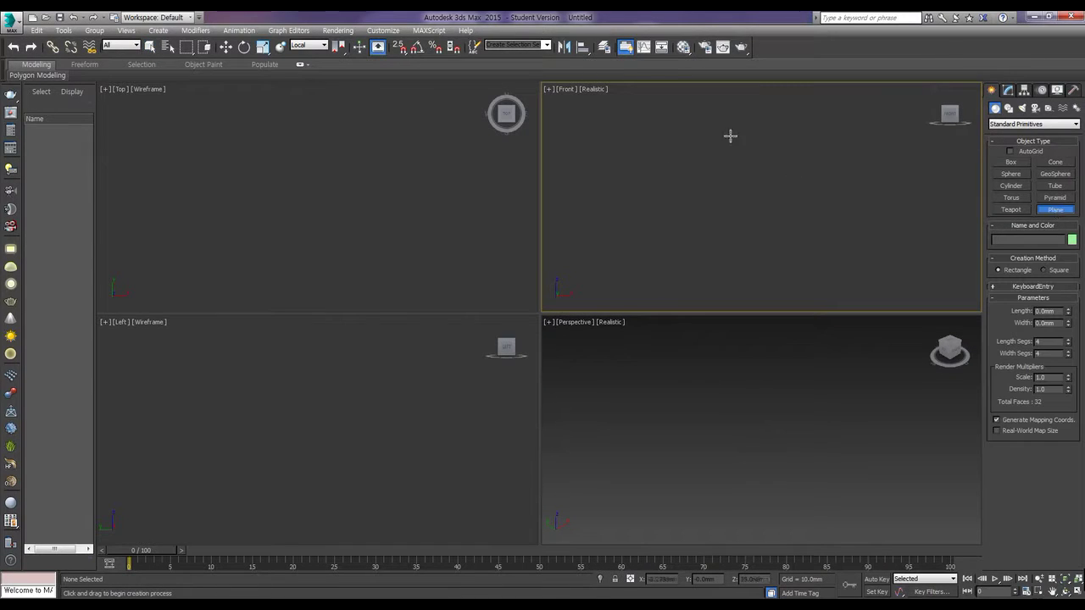
drag(669, 111, 839, 334)
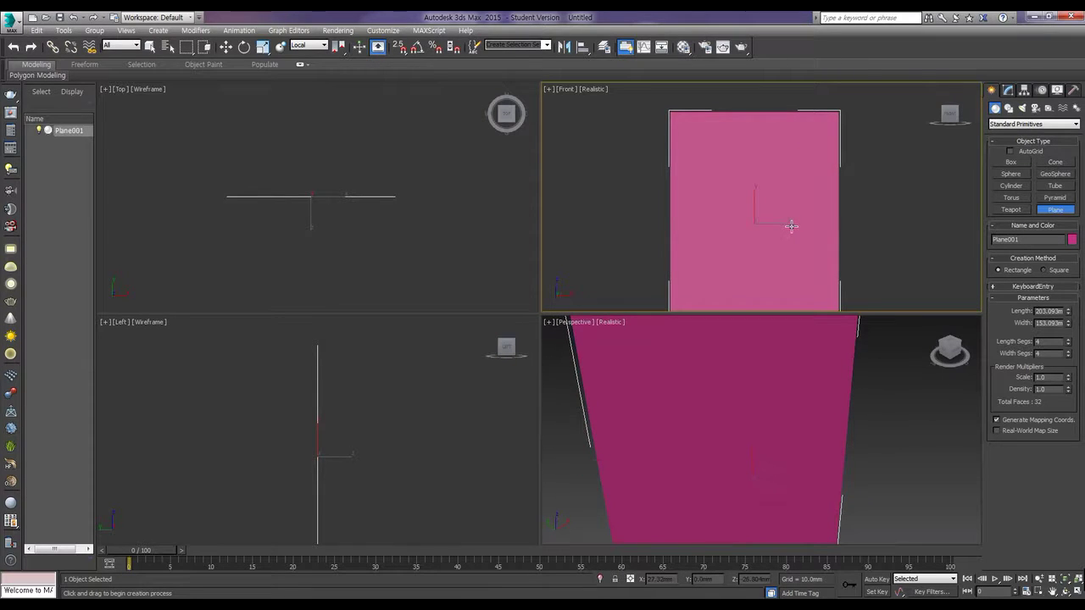
- Open the Material Editor and reset all of its material slots to defaults
key(m)
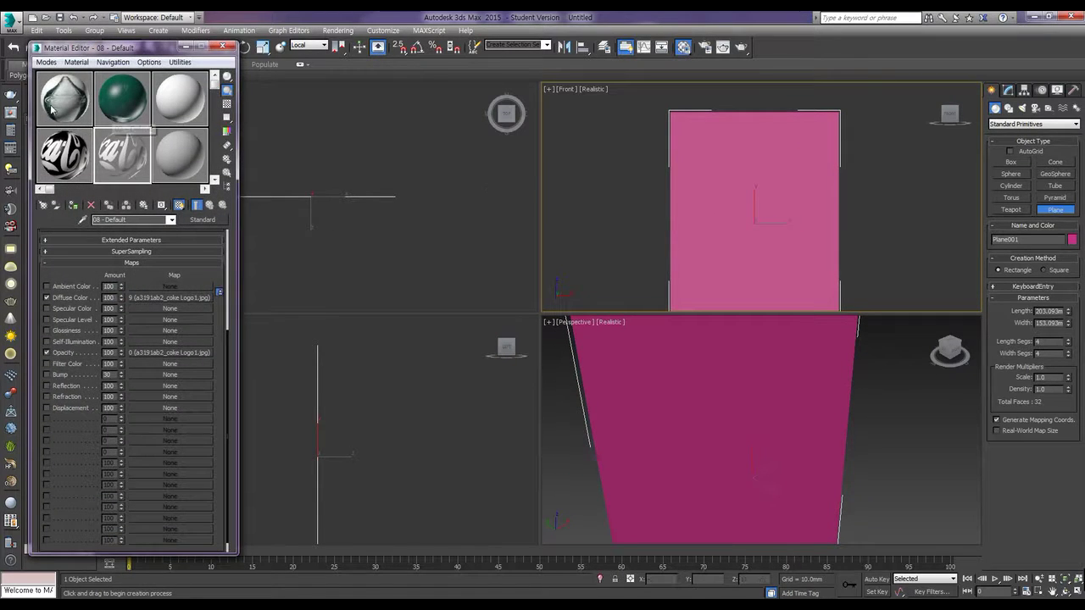
click(180, 62)
click(226, 130)
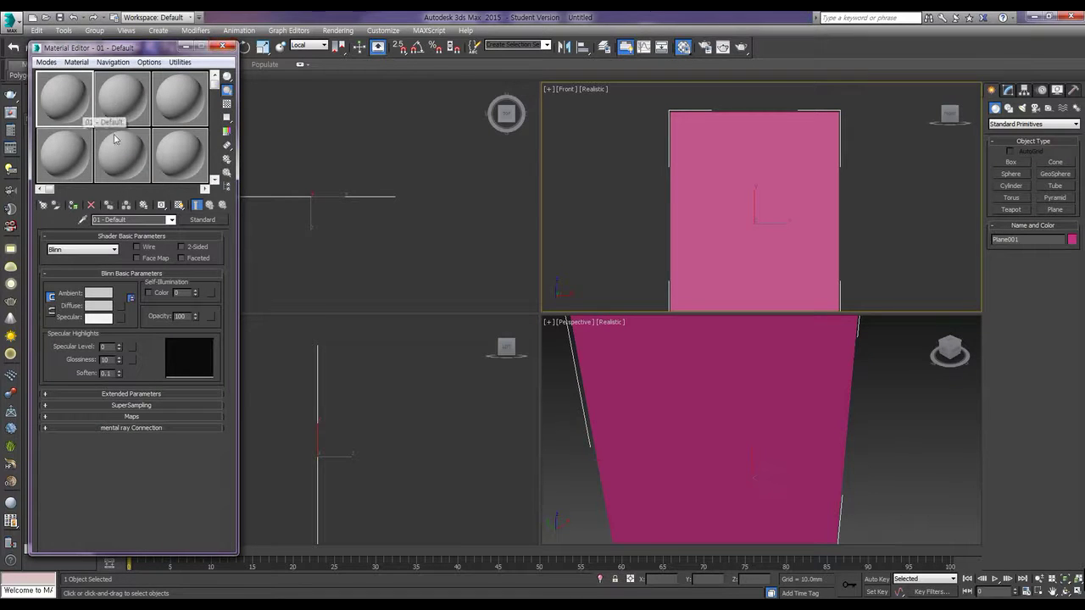
- Give the plane the first material with bottle image 4.jpg as diffuse bitmap, and show the map in the viewport
click(119, 305)
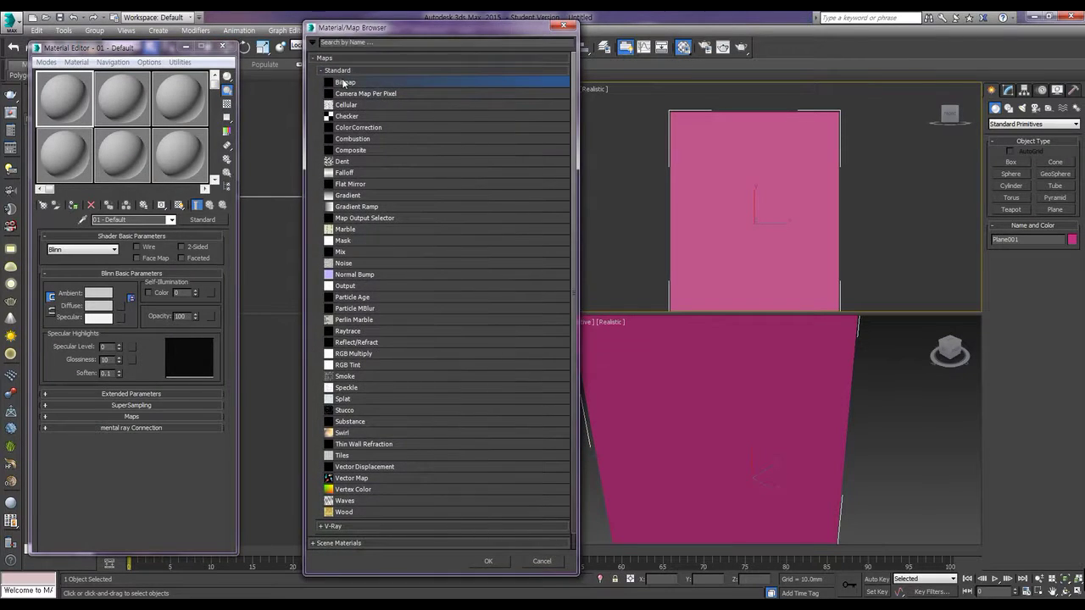
double_click(345, 81)
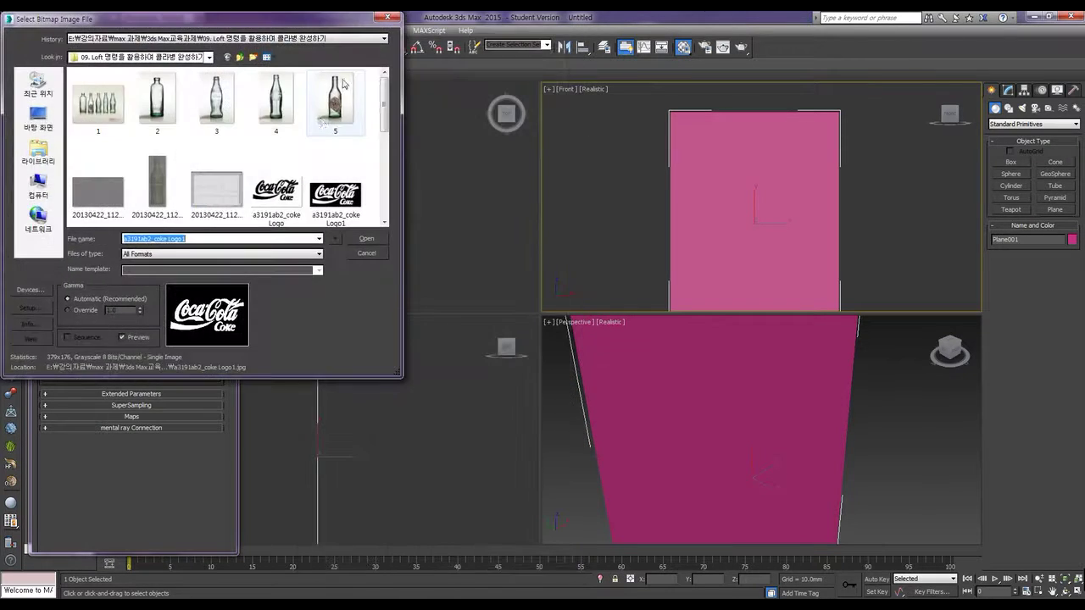
click(276, 110)
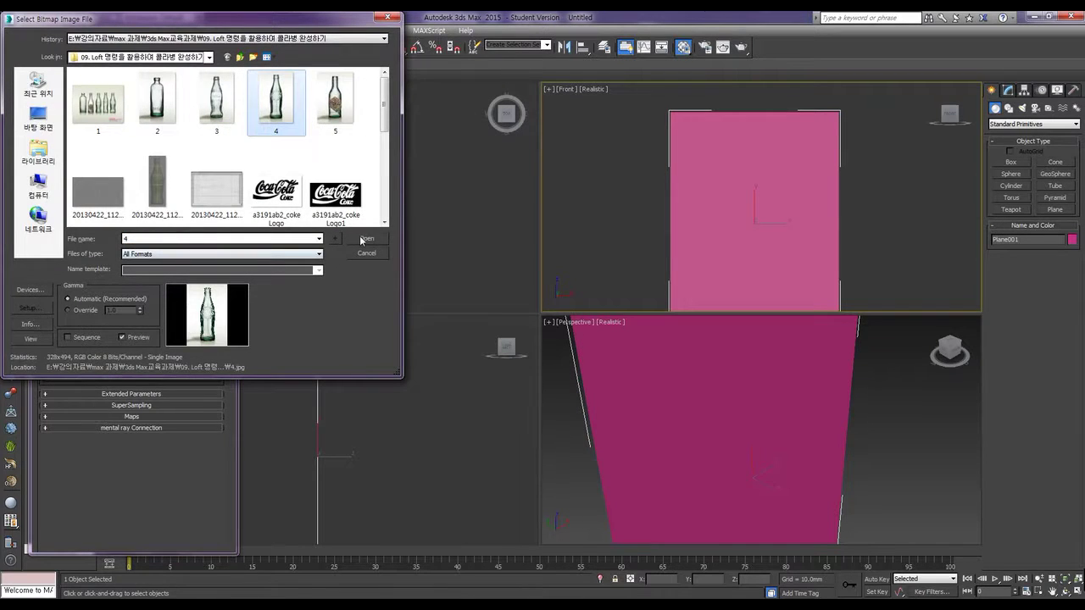
click(364, 239)
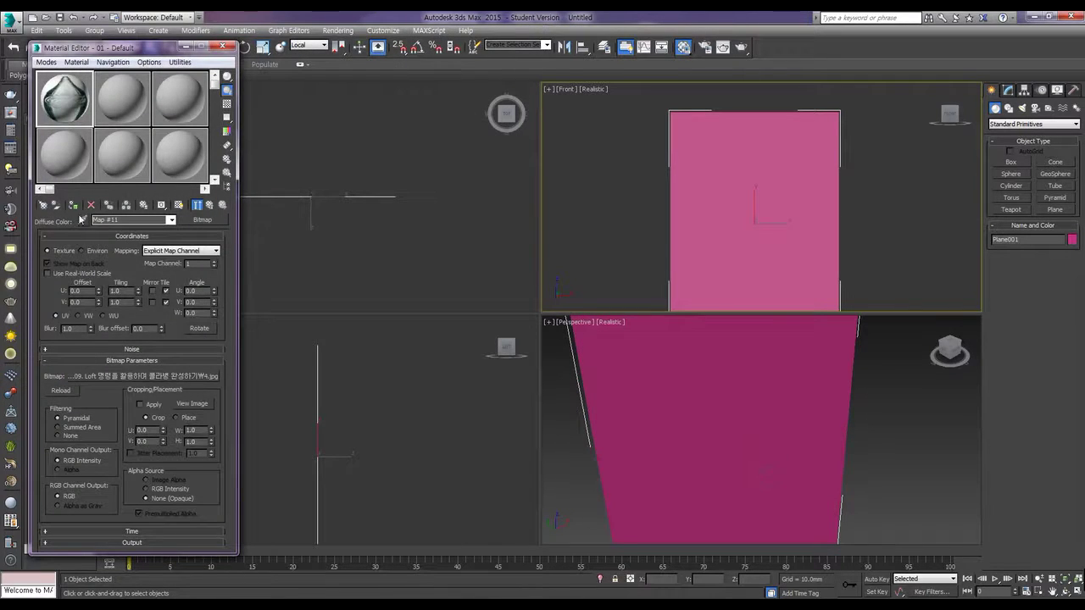
click(178, 204)
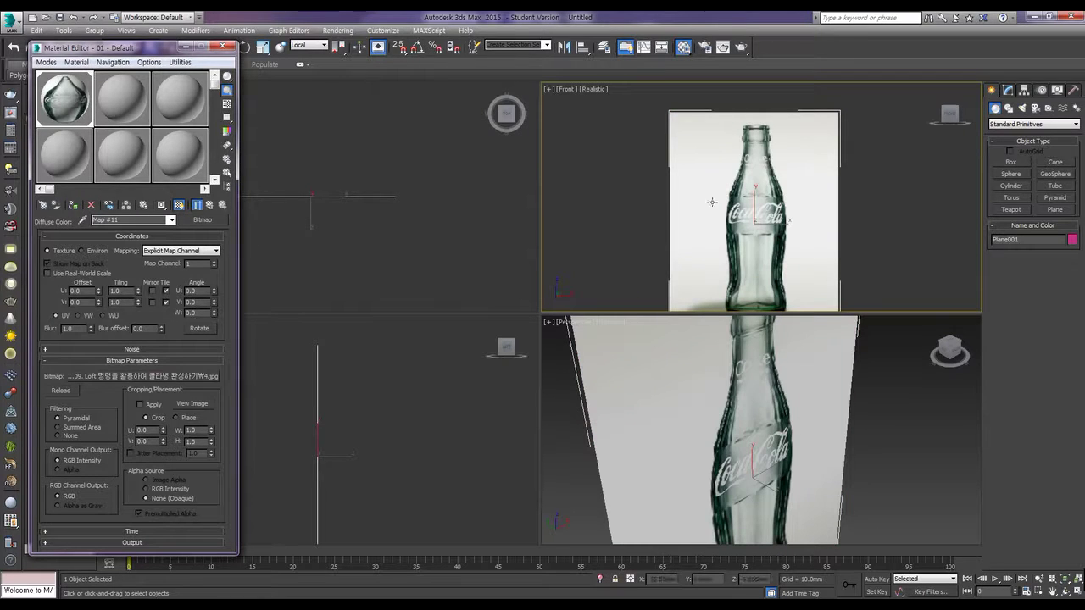
middle_drag(722, 201, 723, 173)
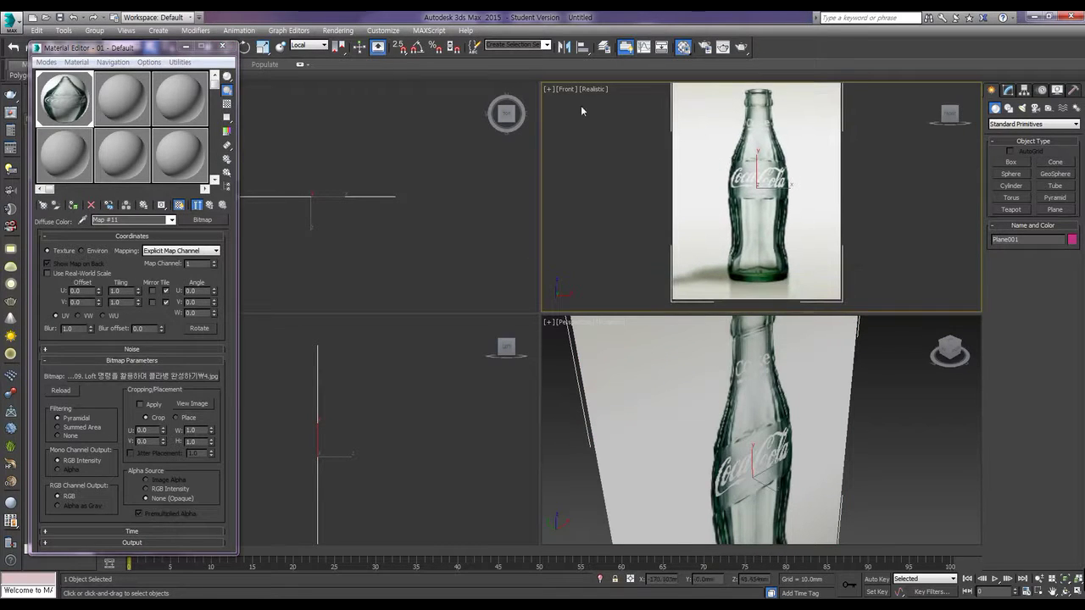
- Switch the Front viewport to Wireframe shading and back to Realistic
click(598, 89)
click(628, 181)
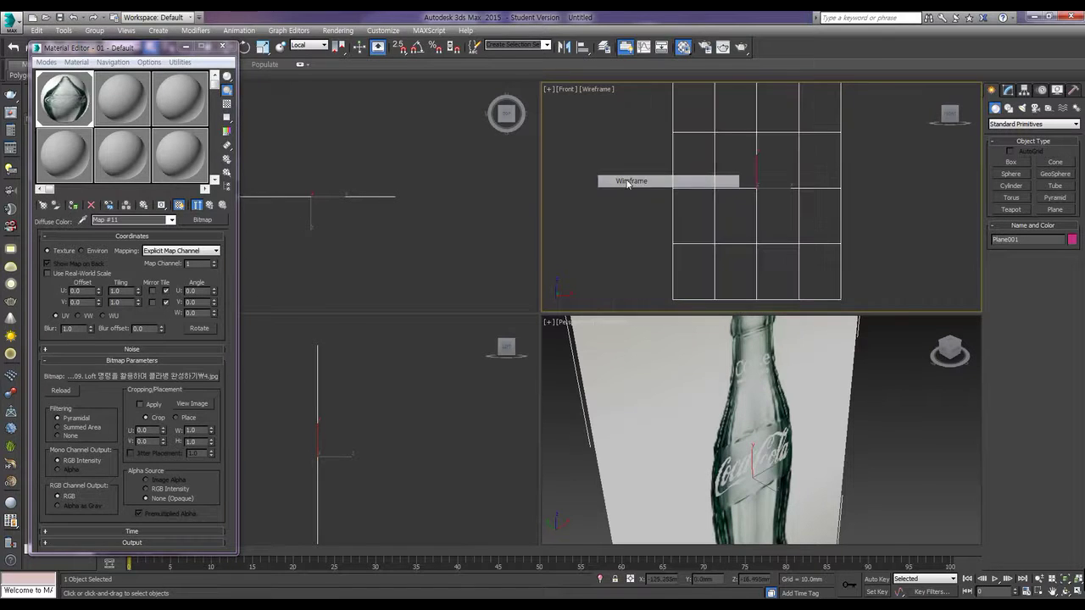
click(593, 90)
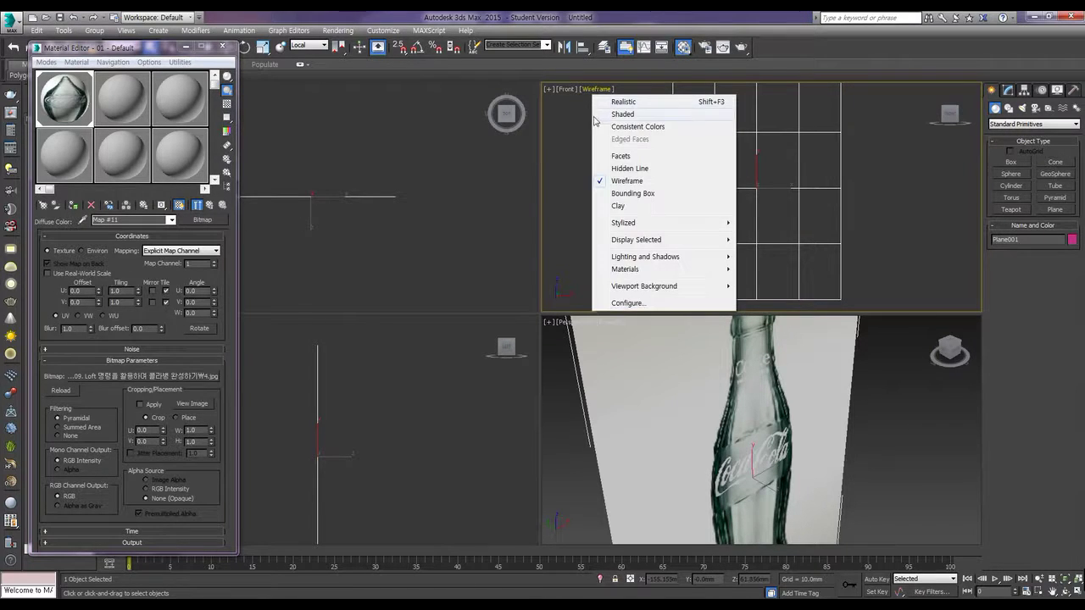
click(627, 102)
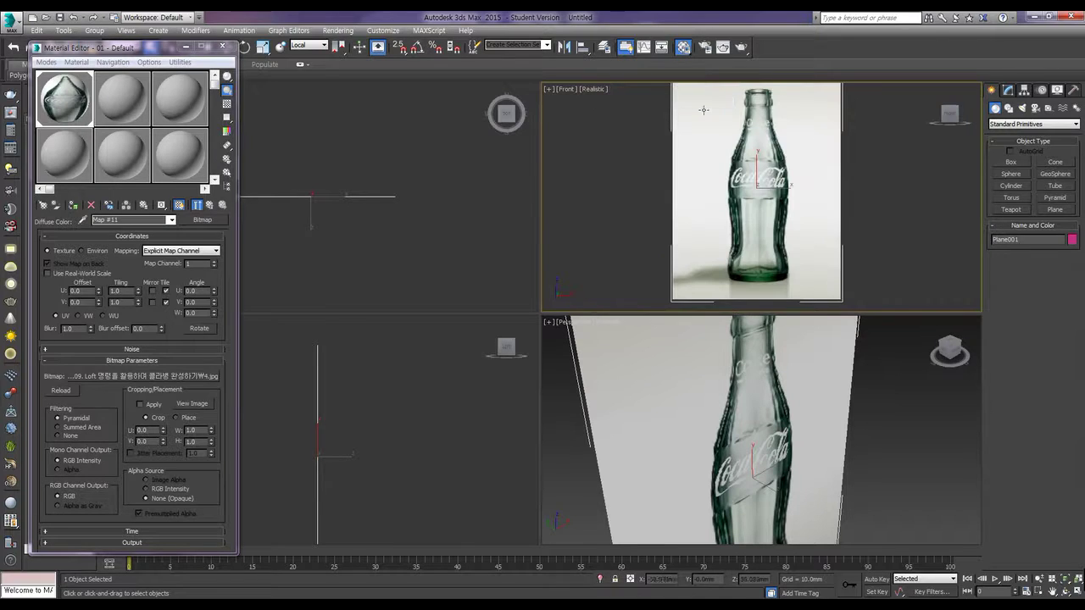
- Add a UVW Map modifier to the plane and fit its mapping to the proportions of bottle image 4.jpg using Bitmap Fit
click(1008, 89)
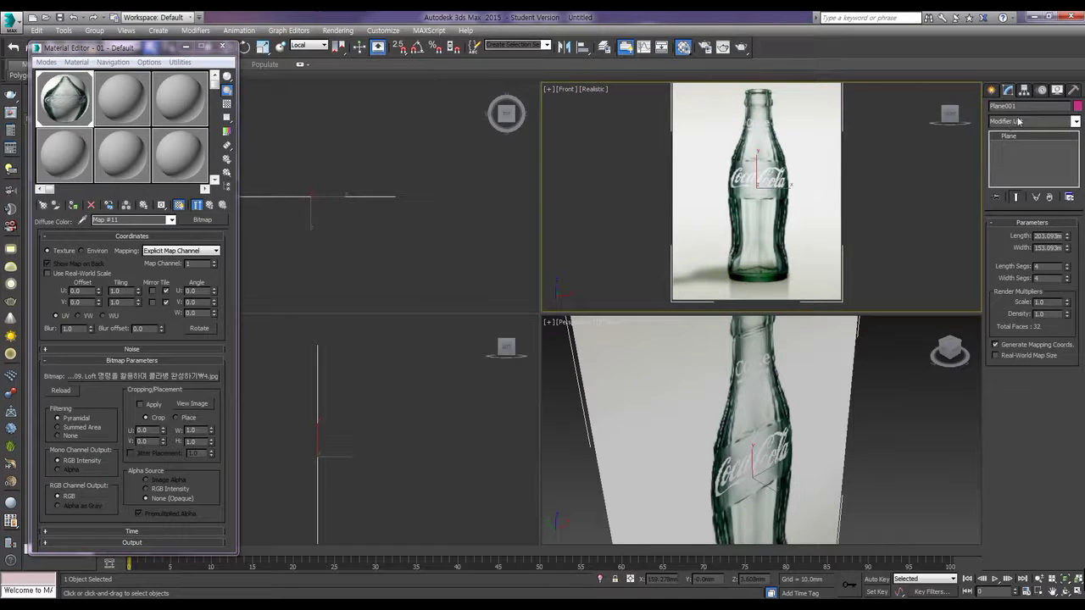
click(1019, 121)
scroll(1017, 382, down, 12)
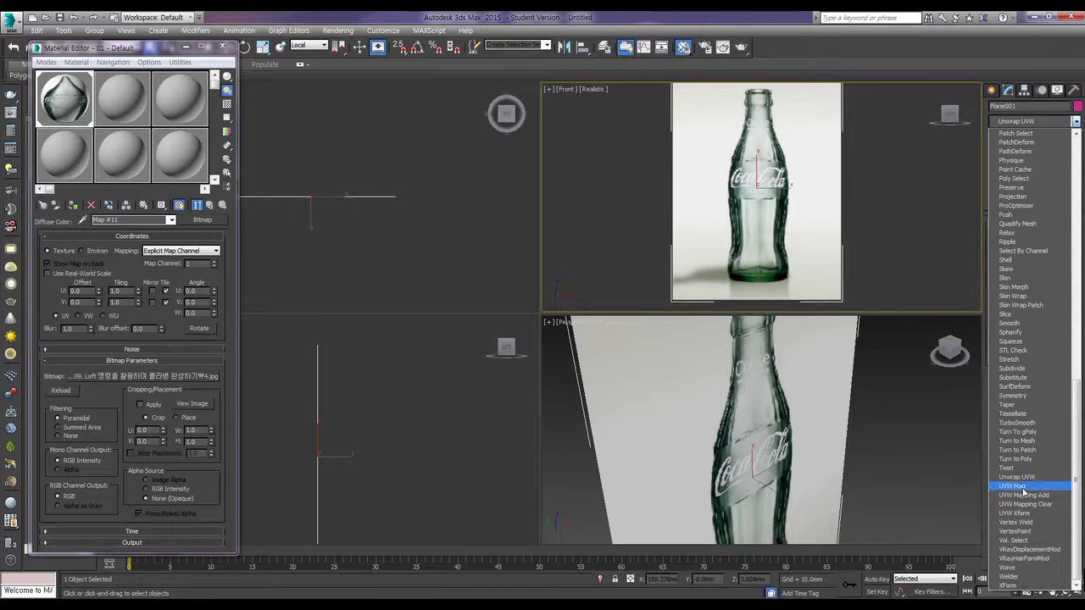
click(1013, 486)
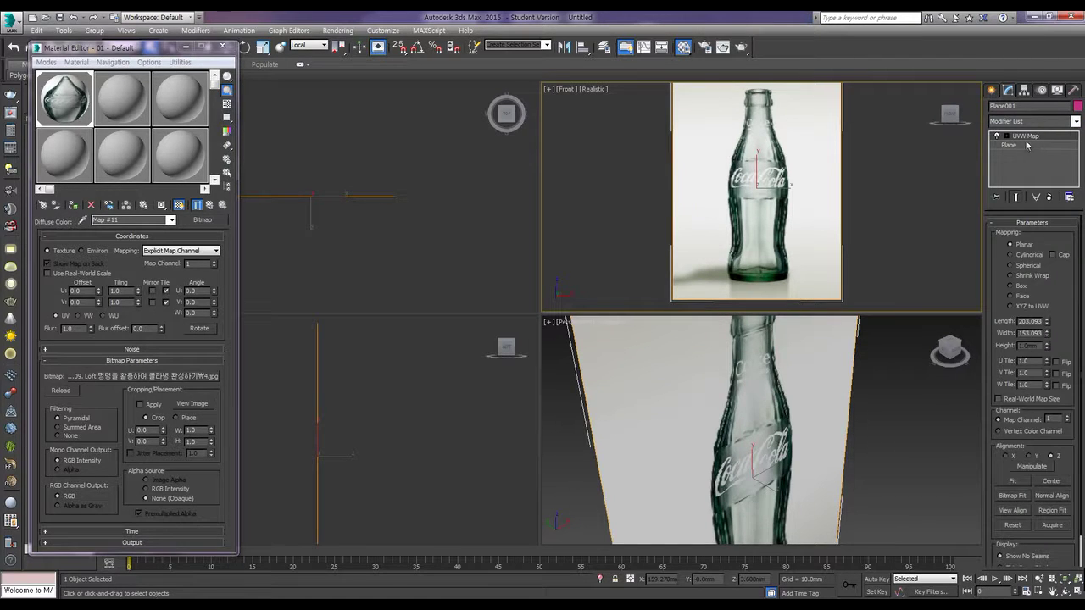
click(1016, 496)
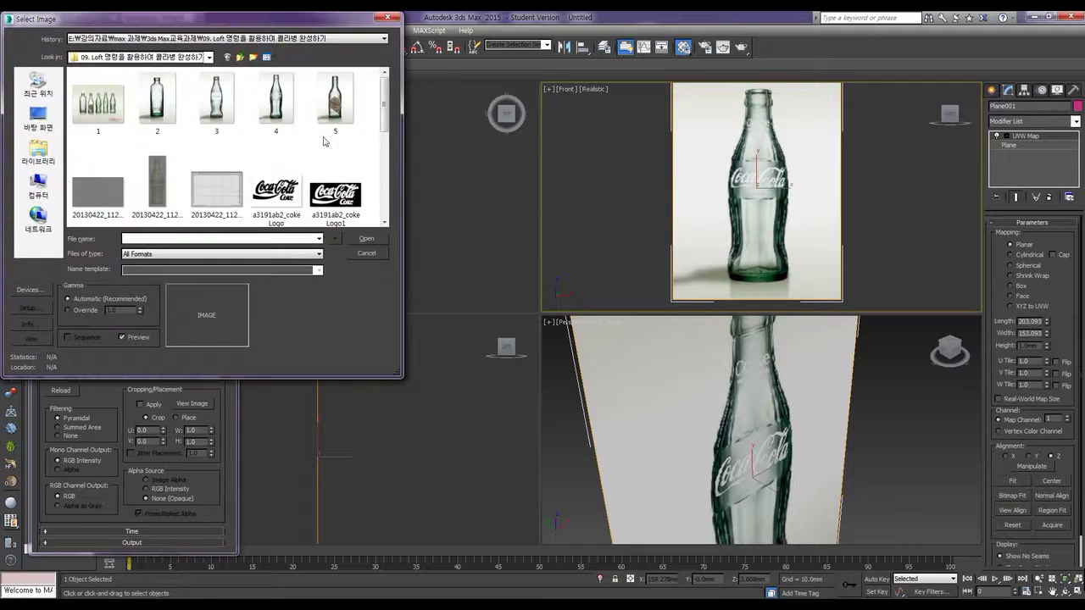
click(276, 100)
click(367, 239)
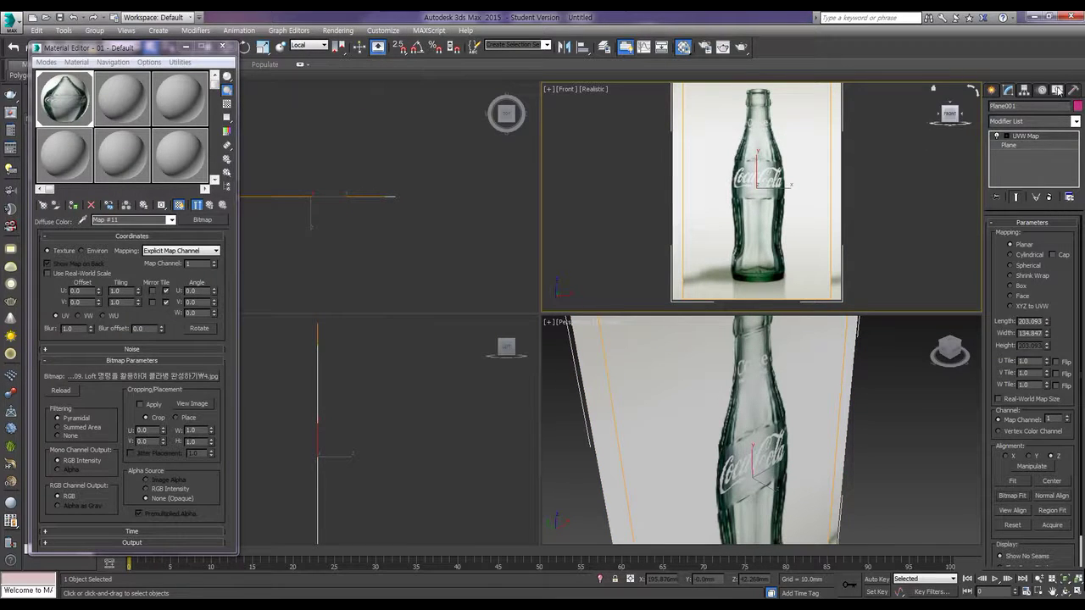
- Turn off Show Frozen in Gray for the reference plane and freeze it
click(1057, 90)
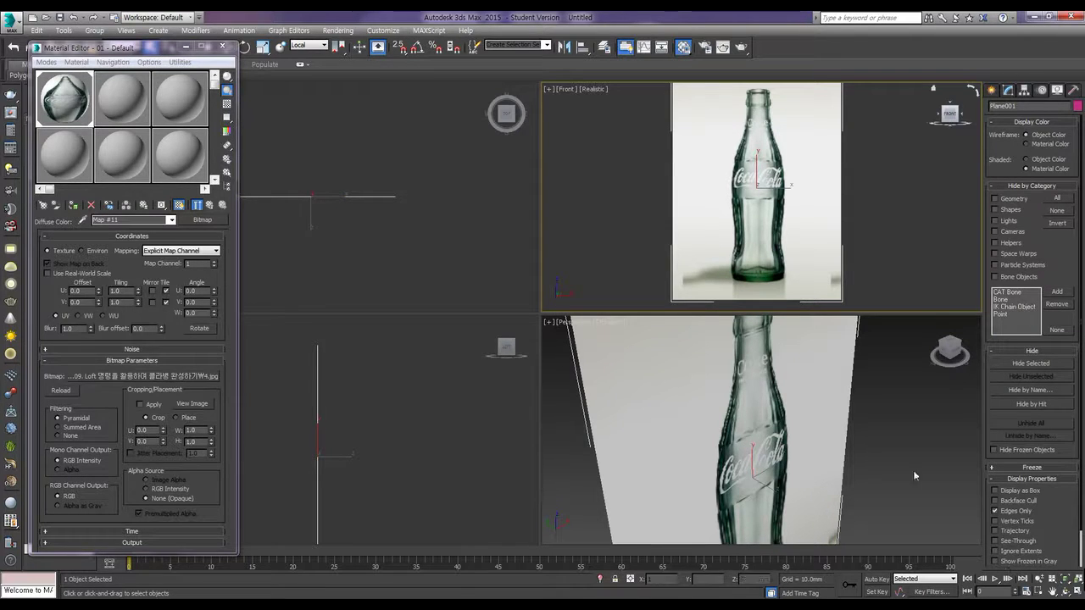
right_click(784, 167)
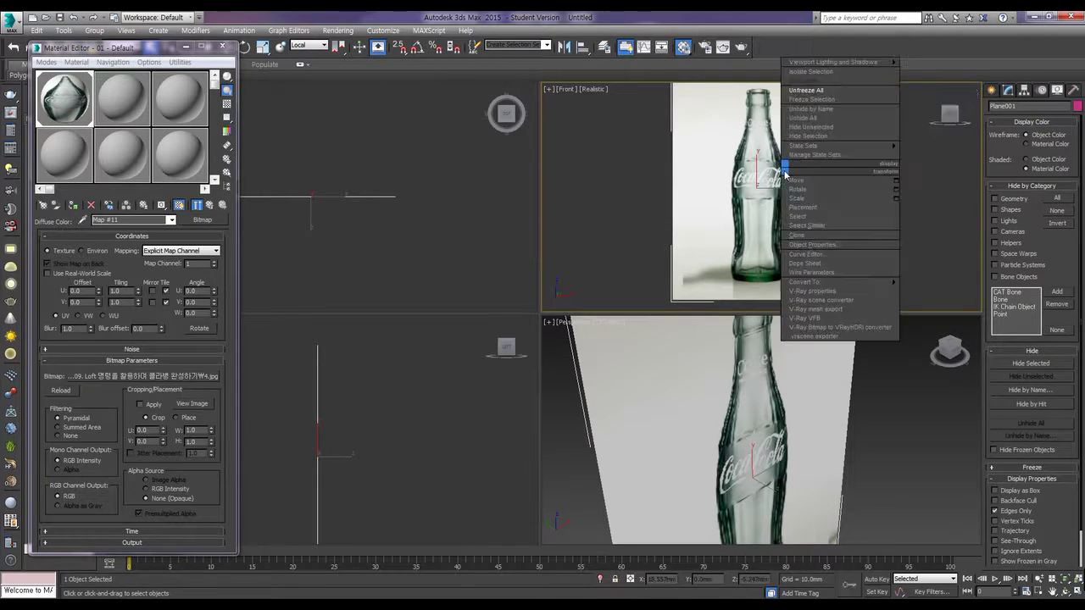
click(815, 101)
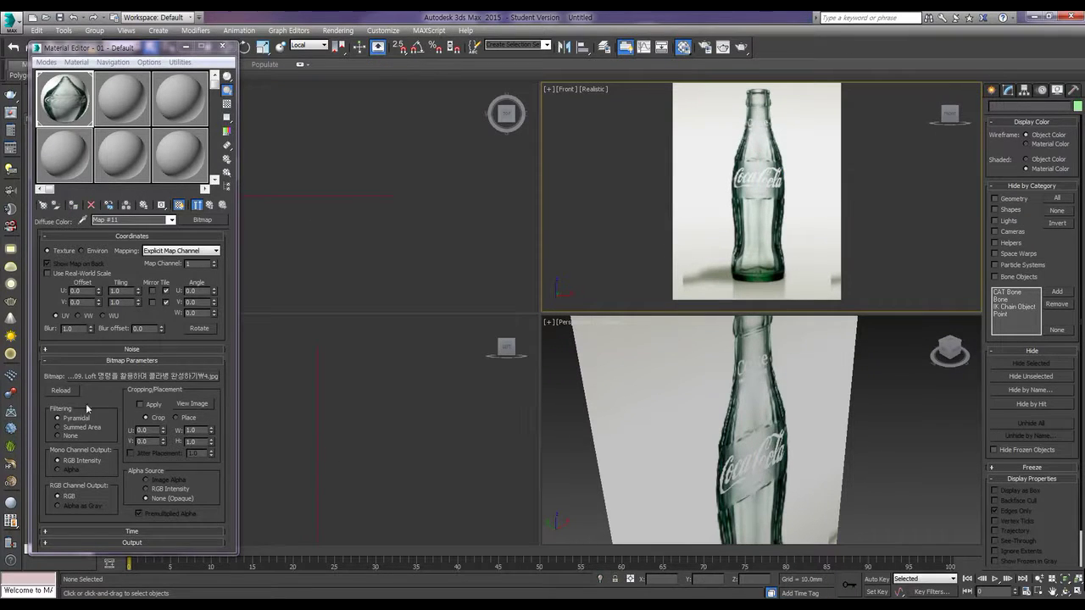
- Return to the bottle image's parent material and set its opacity to 20
click(209, 205)
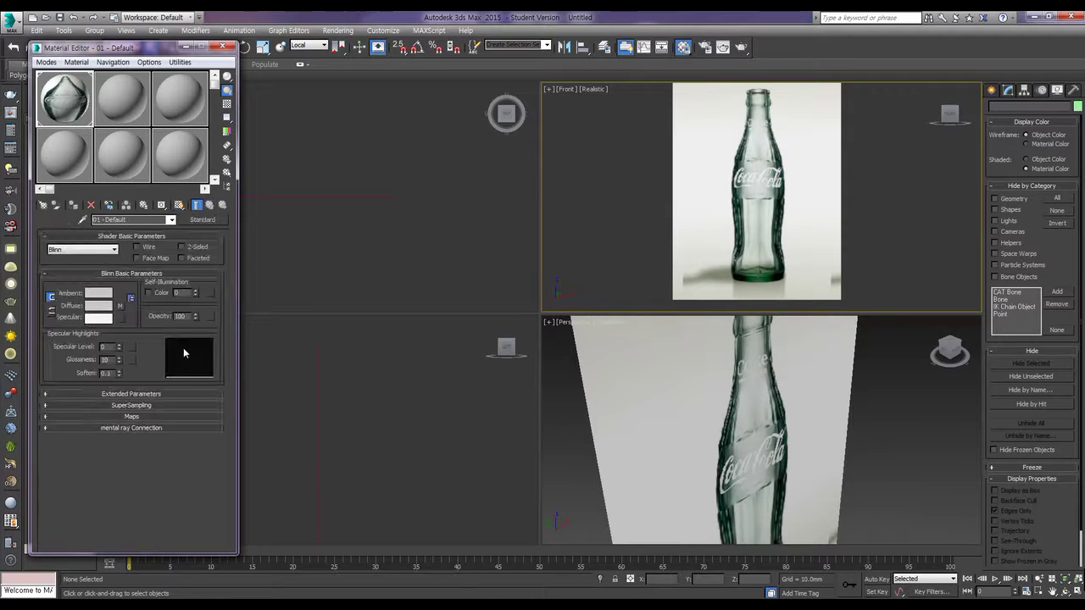
drag(182, 317, 153, 315)
text(20)
key(Return)
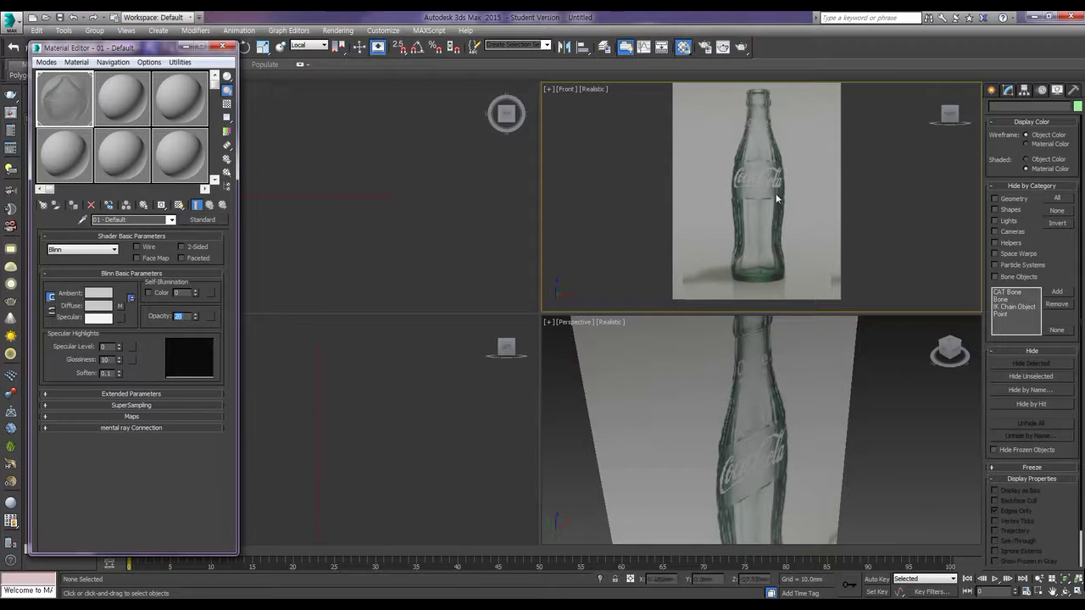
- Draw a straight vertical spline line along the bottle's central axis from the mouth to the base in the maximized Front view
middle_drag(784, 204, 763, 221)
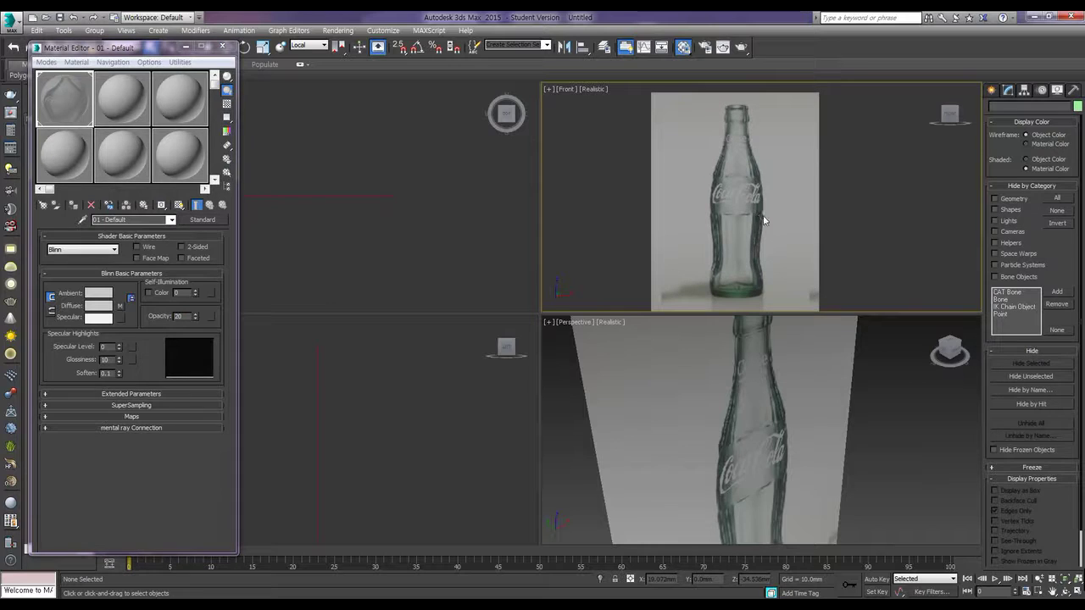
key(alt+w)
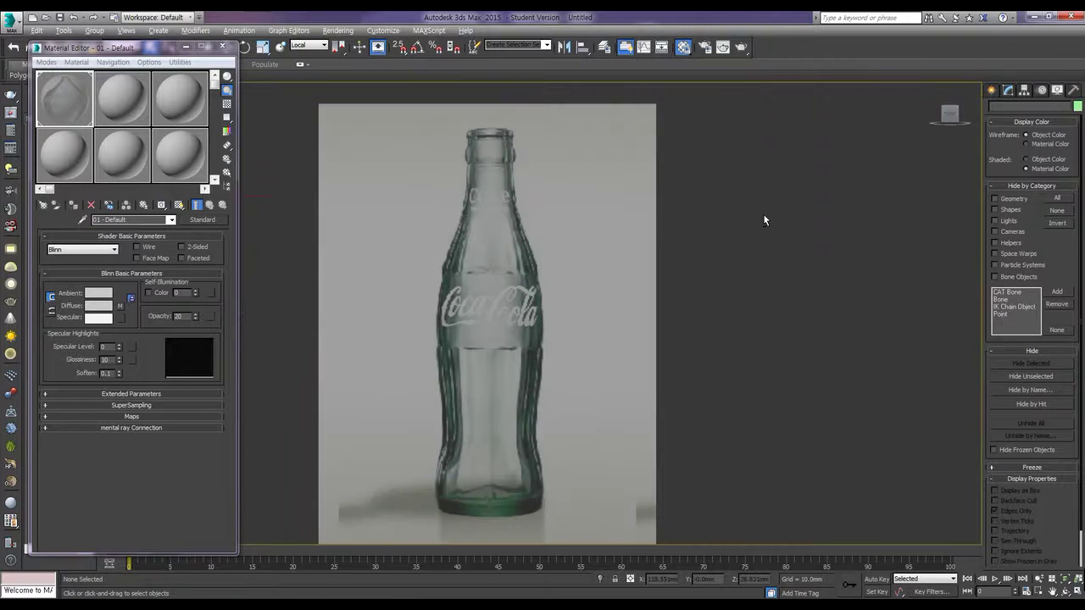
middle_drag(509, 329, 530, 305)
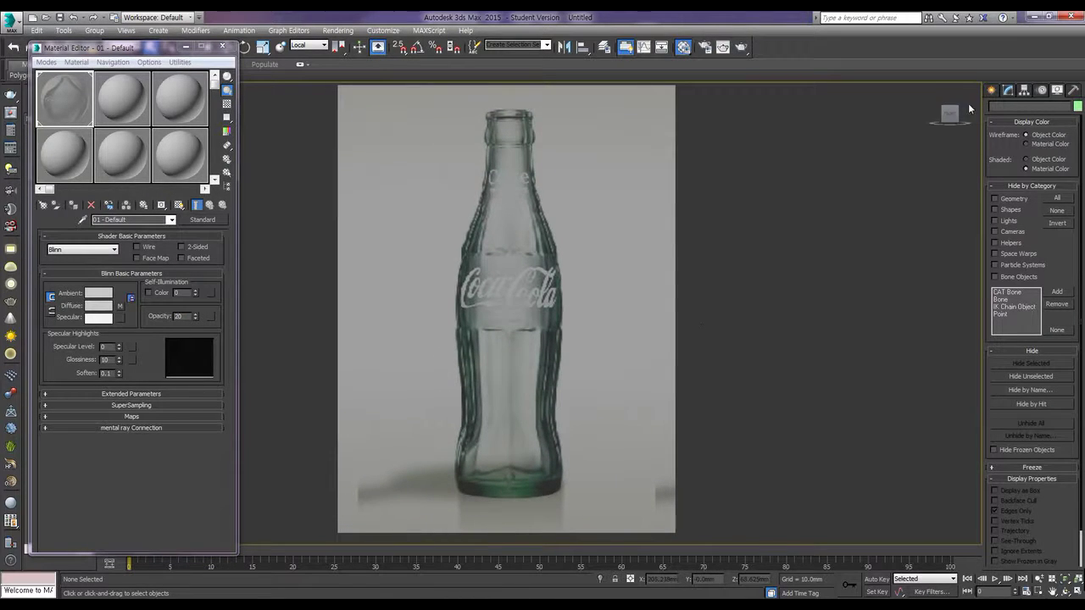
click(992, 90)
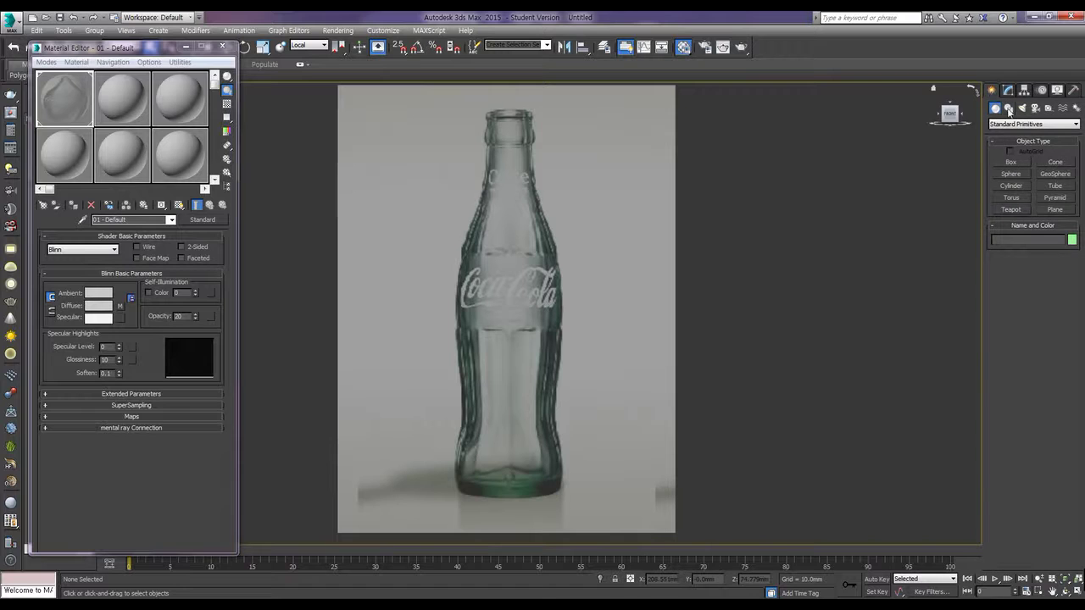
click(1009, 108)
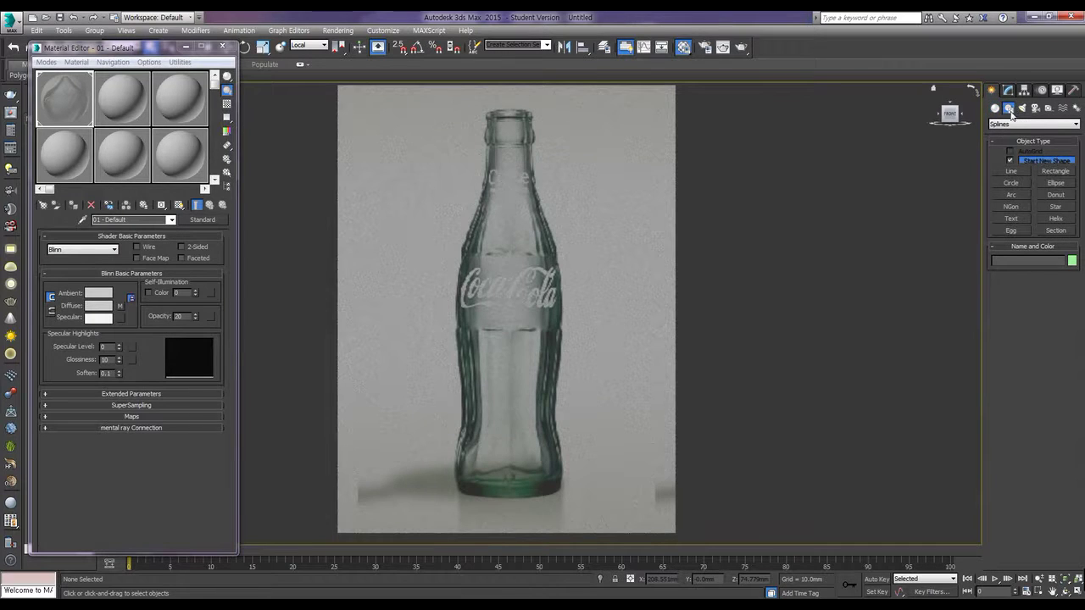
click(1014, 172)
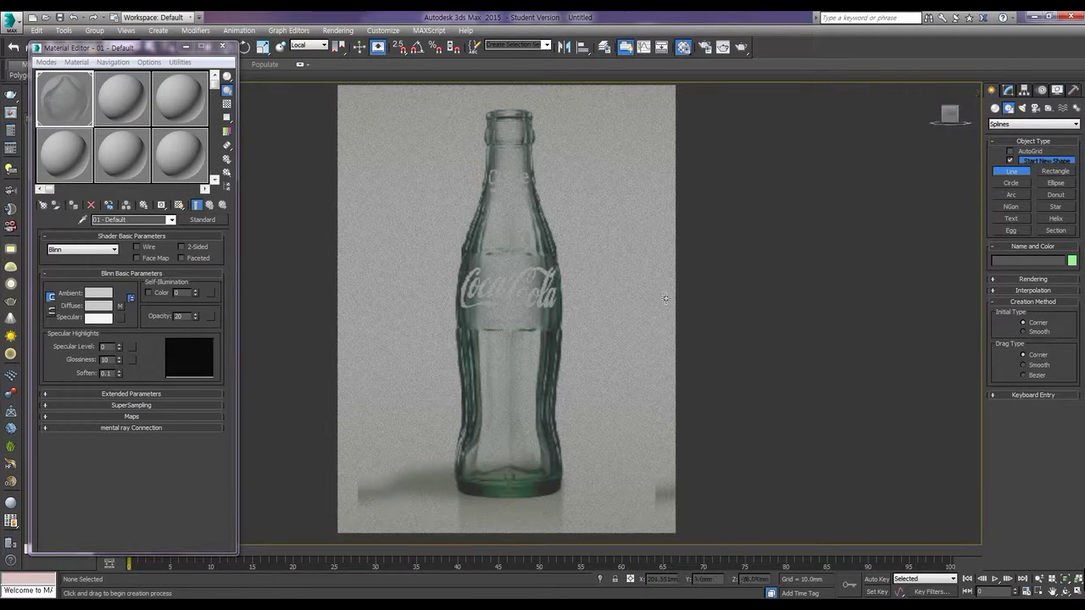
click(508, 107)
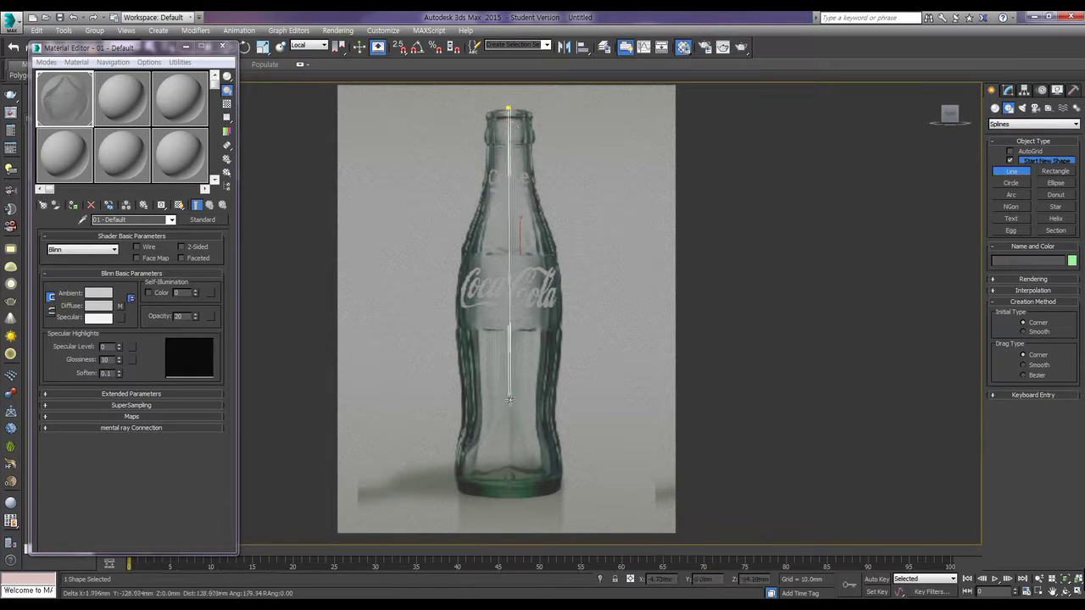
click(508, 498)
right_click(514, 500)
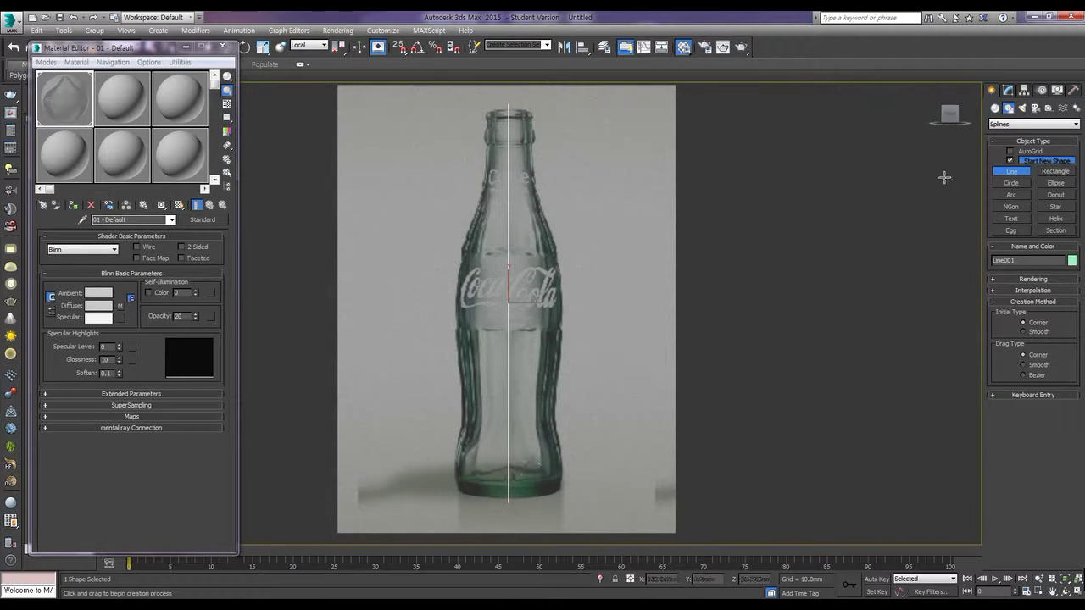
right_click(756, 235)
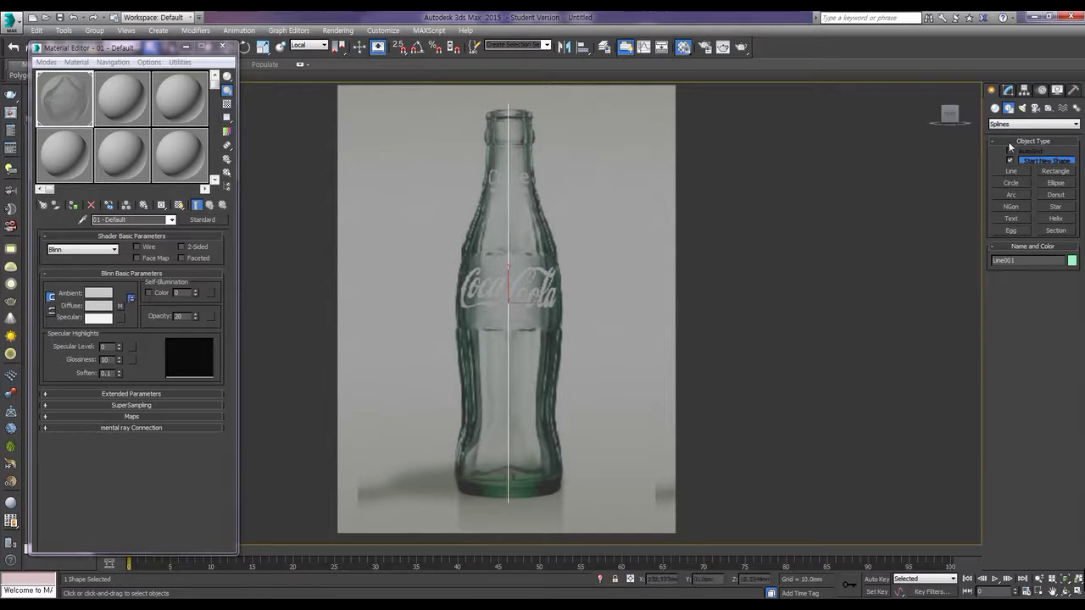
- Draw a circle spline of about 24 mm radius matching the bottle base's width, and move it onto empty space beside the reference image
click(1022, 185)
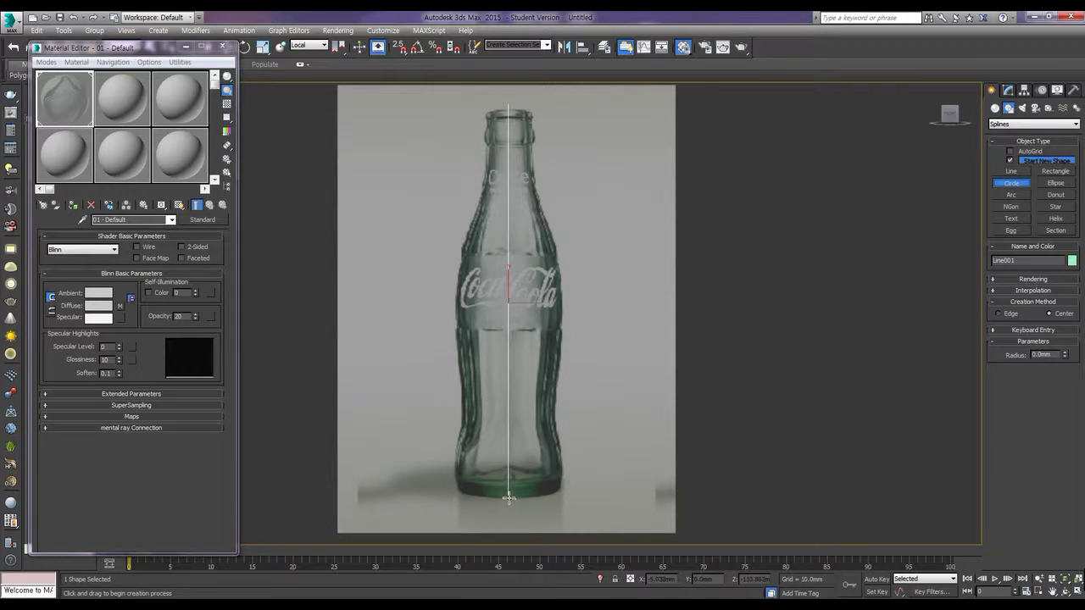
drag(507, 496, 472, 459)
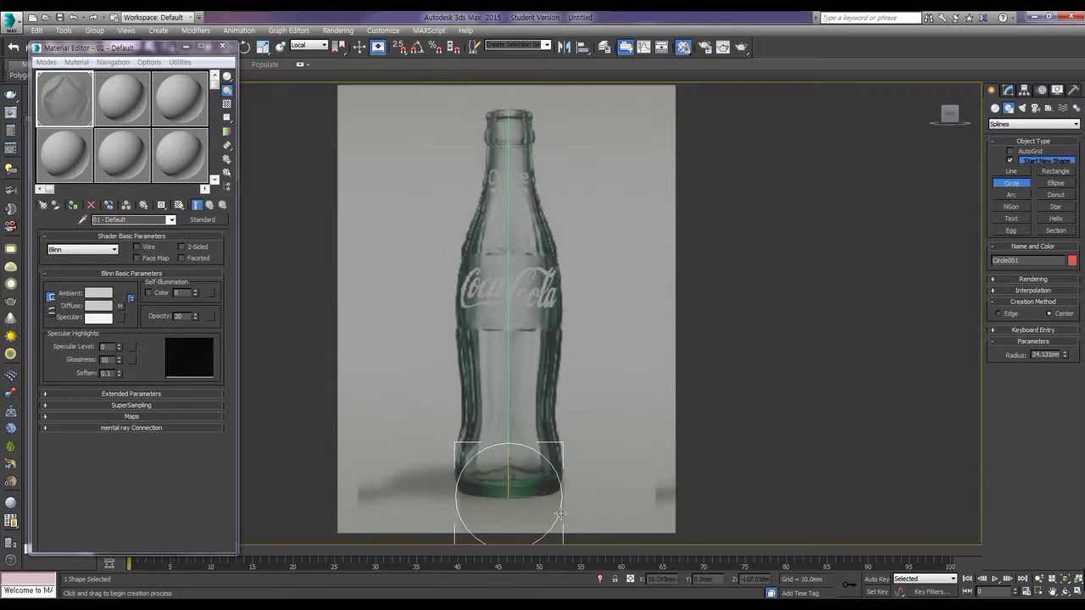
key(w)
drag(533, 494, 864, 496)
drag(805, 463, 832, 463)
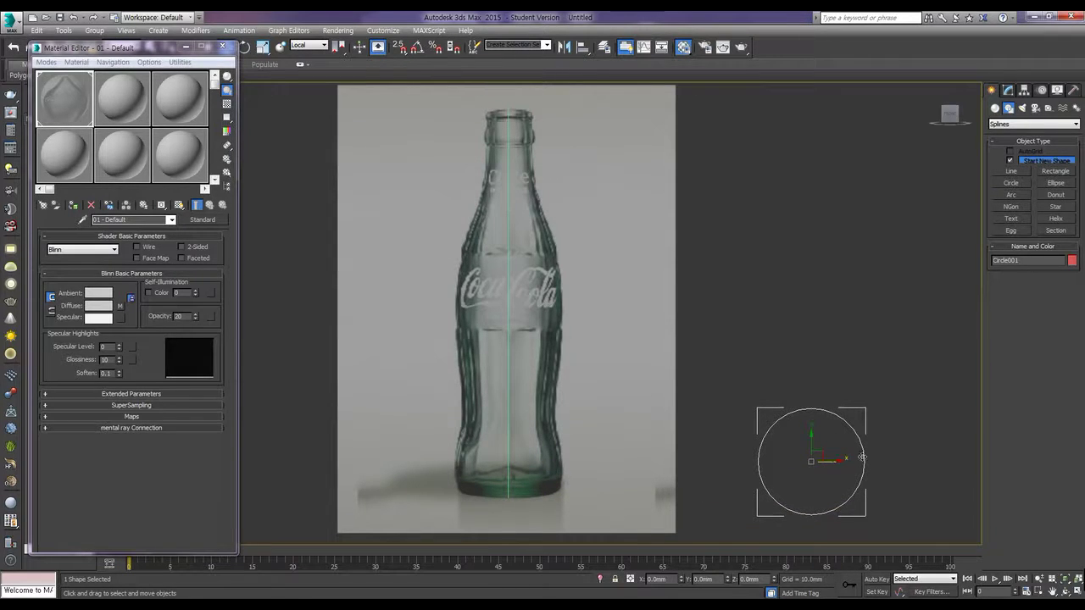
- Set the circle's radius to 24 mm
click(1008, 90)
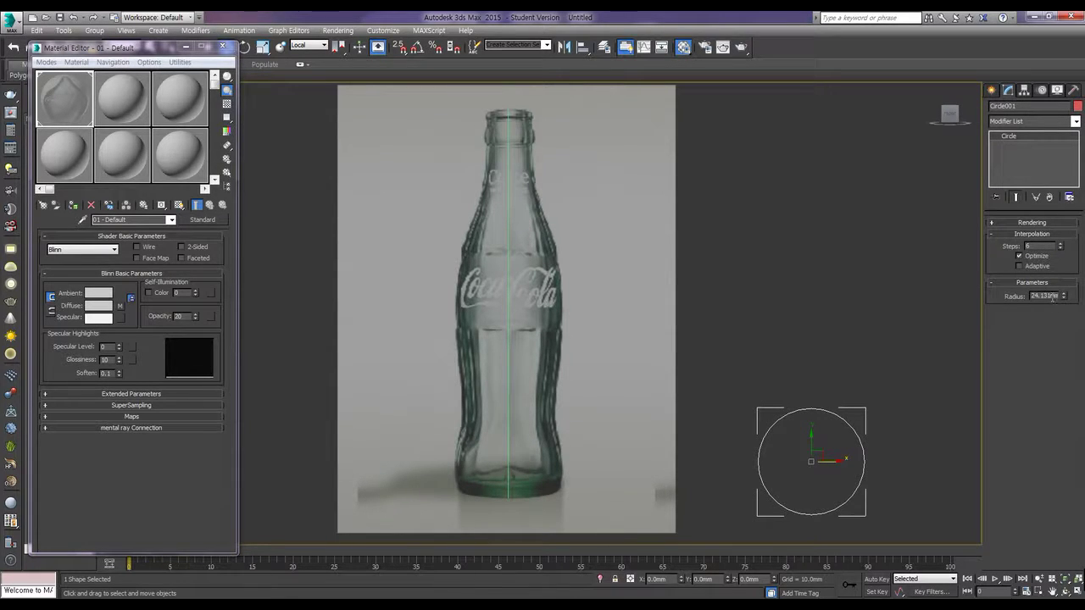
drag(1052, 296, 1011, 298)
text(24)
key(Return)
right_click(887, 425)
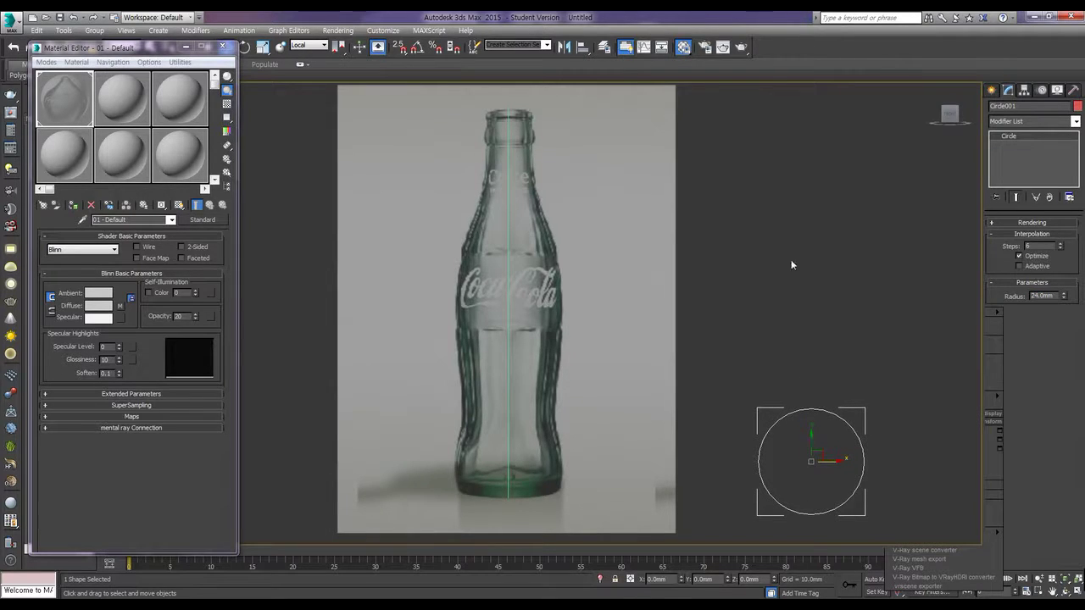
- Draw a 12-point star spline above the circle, with radii of about 34 mm and 30 mm
click(991, 91)
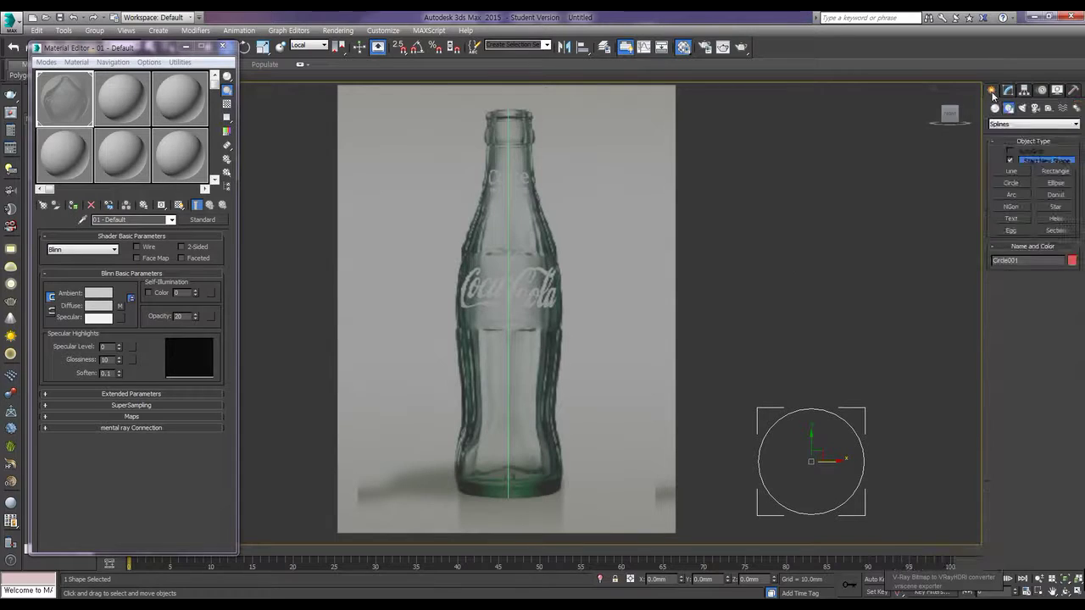
click(1067, 209)
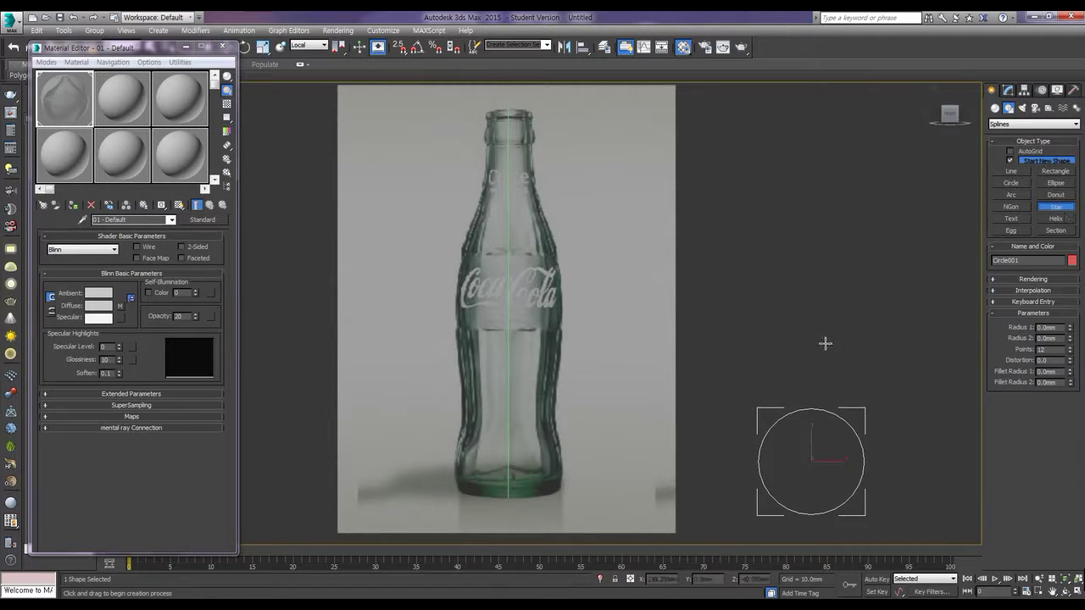
click(812, 314)
drag(813, 315, 758, 242)
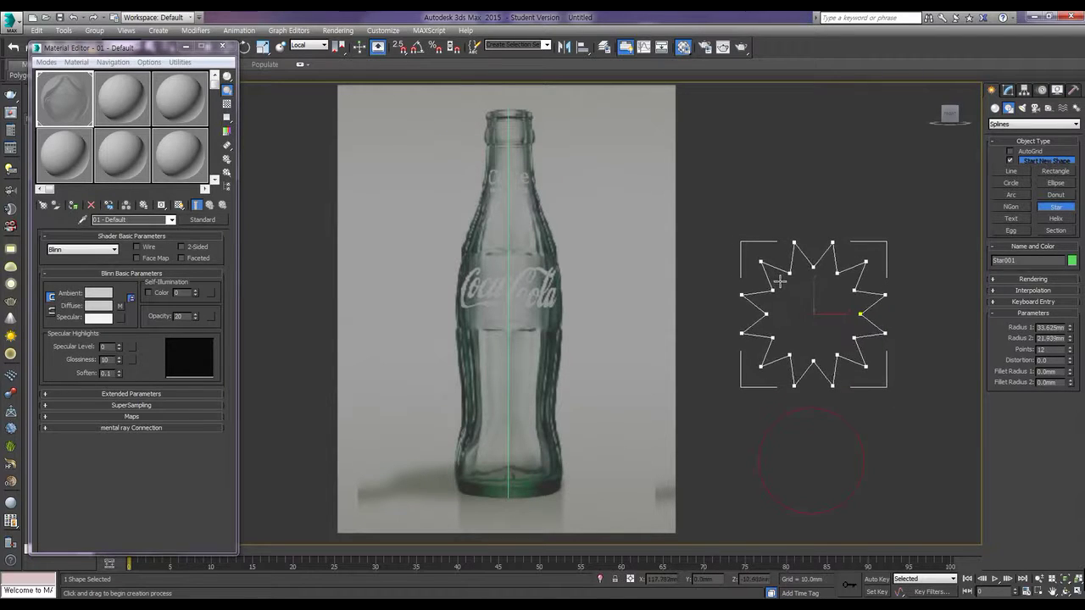
click(772, 262)
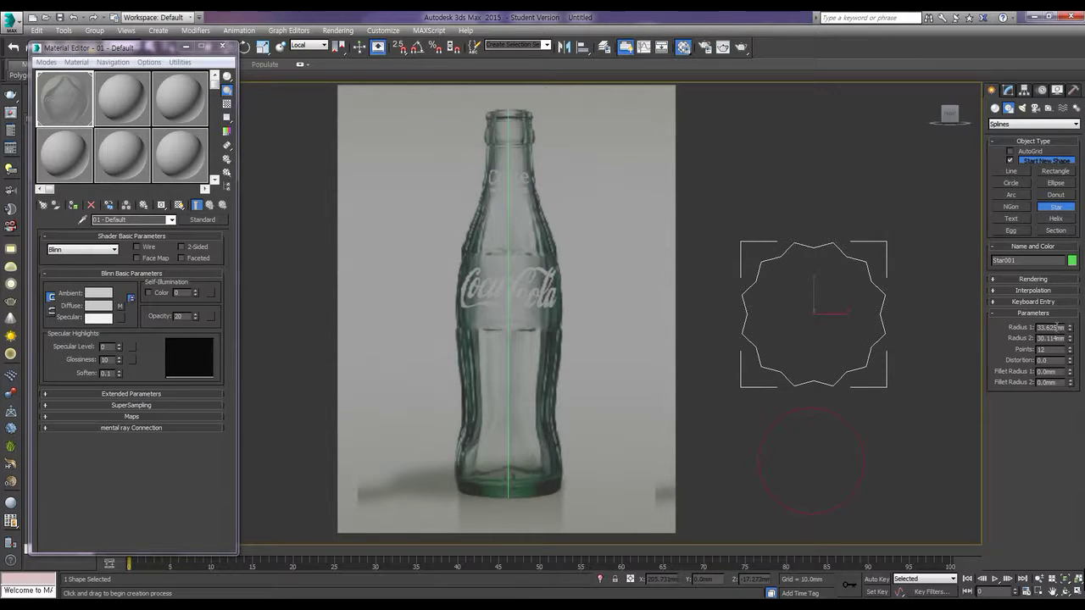
- Set the star's Radius 1 to 24 mm, Radius 2 to 20 mm and its points to 12
drag(1058, 327, 1023, 331)
text(24)
key(Return)
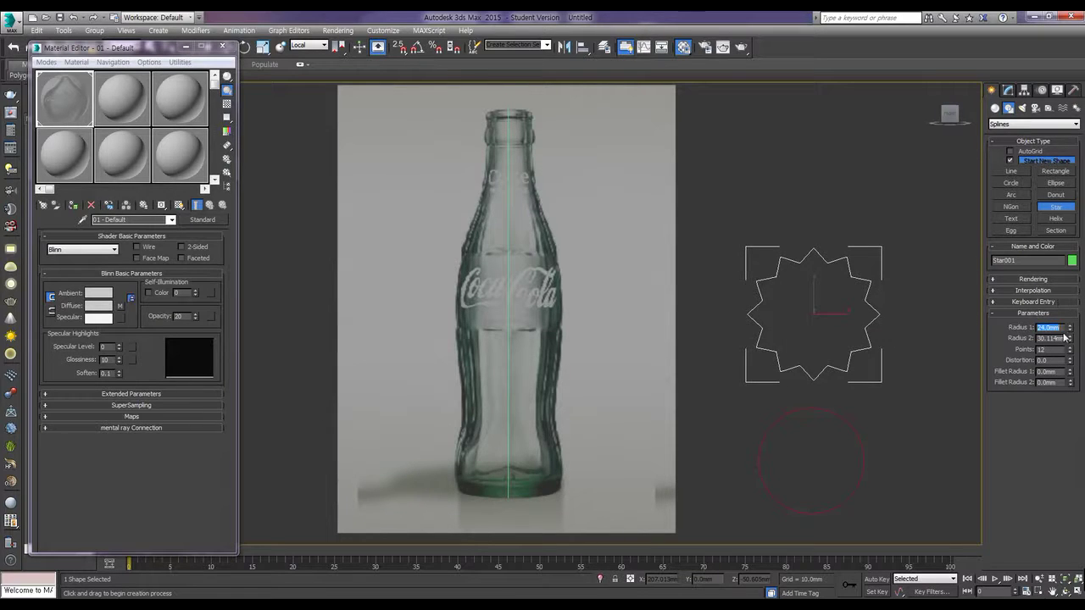
double_click(1051, 338)
text(20)
key(Return)
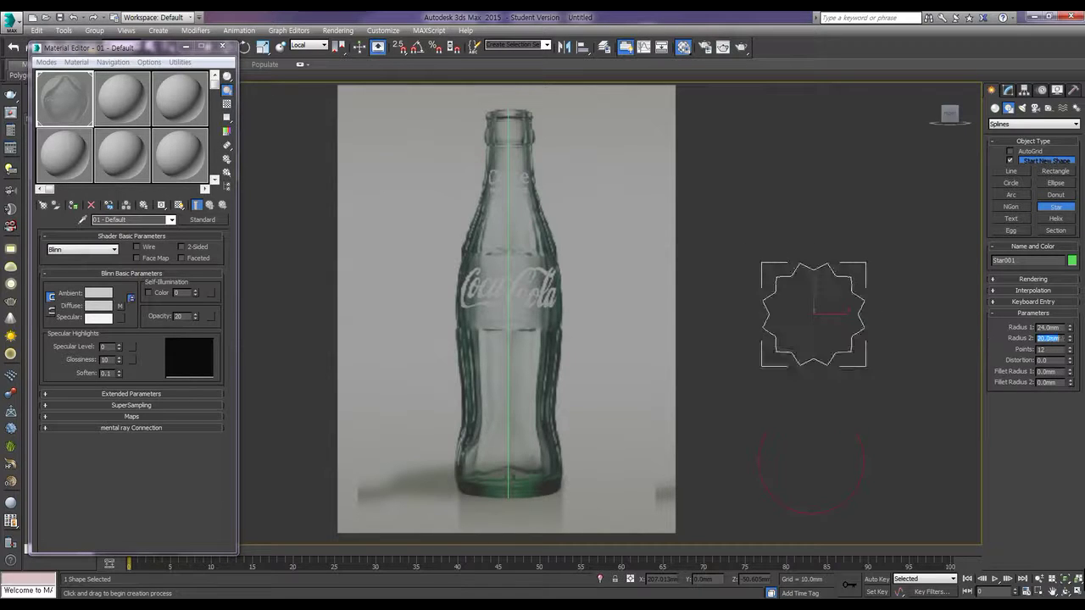
double_click(1050, 348)
text(12)
right_click(856, 339)
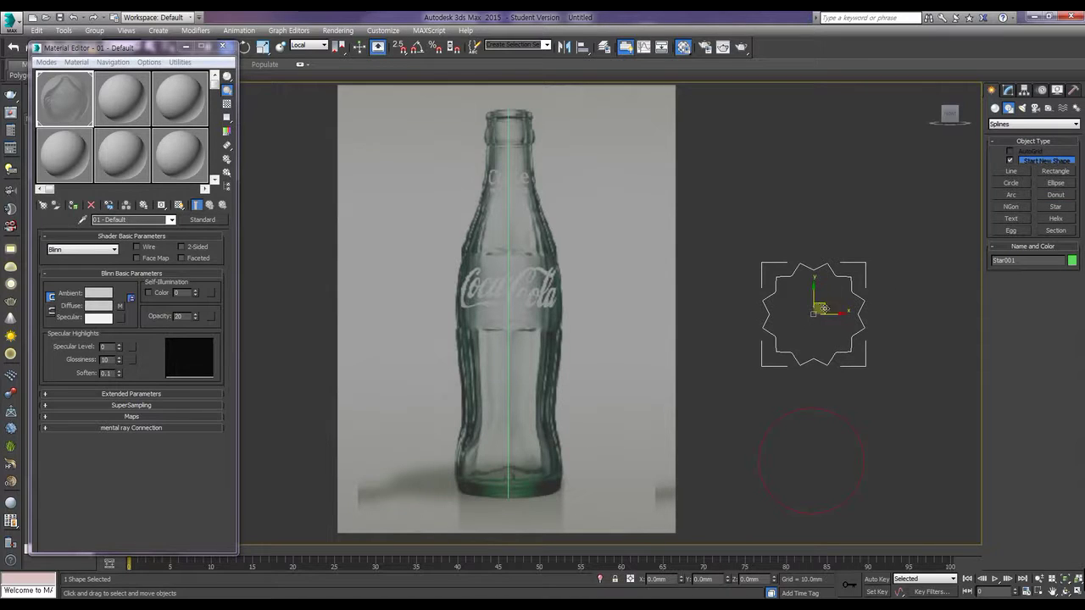
- Move the star slightly closer to the circle, convert it to an editable spline and enter Vertex sub-object level
mouse_move(823, 307)
mouse_down()
mouse_move(822, 455)
mouse_move(816, 327)
mouse_up()
right_click(824, 293)
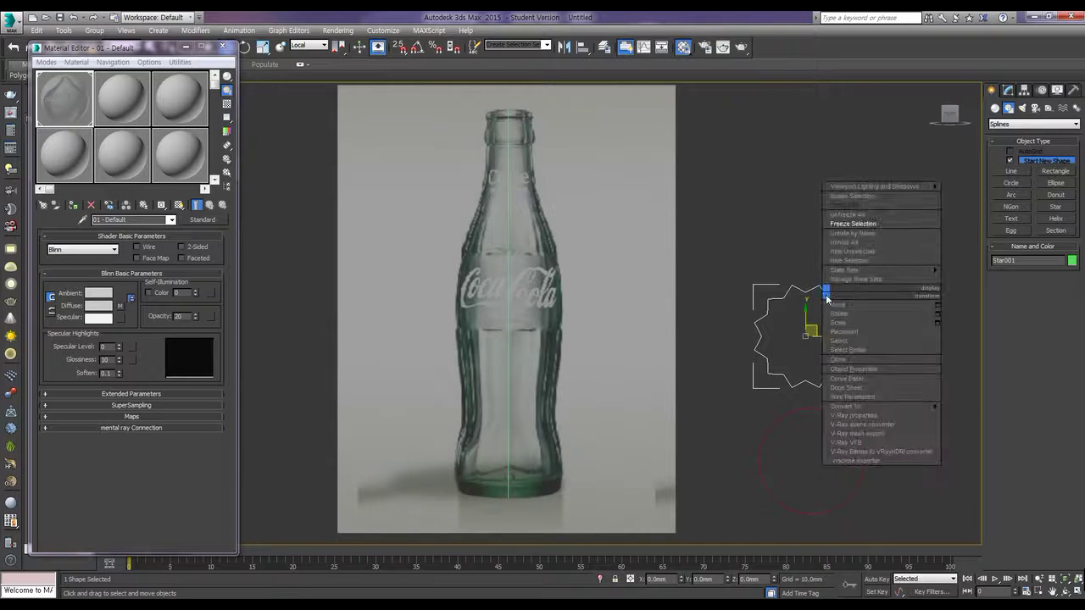
mouse_move(915, 406)
click(984, 408)
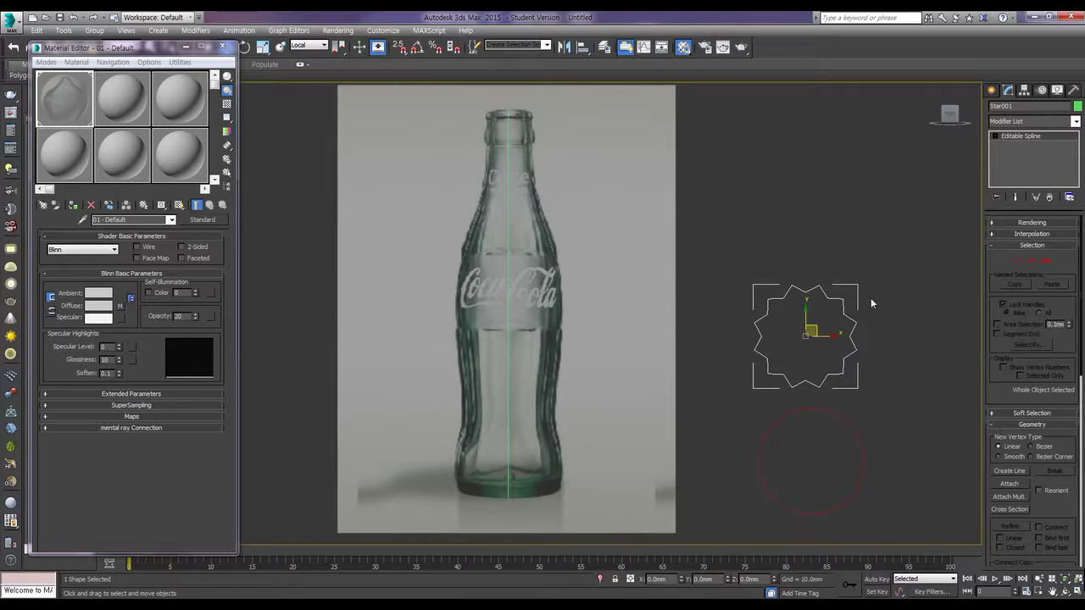
click(1017, 261)
click(996, 136)
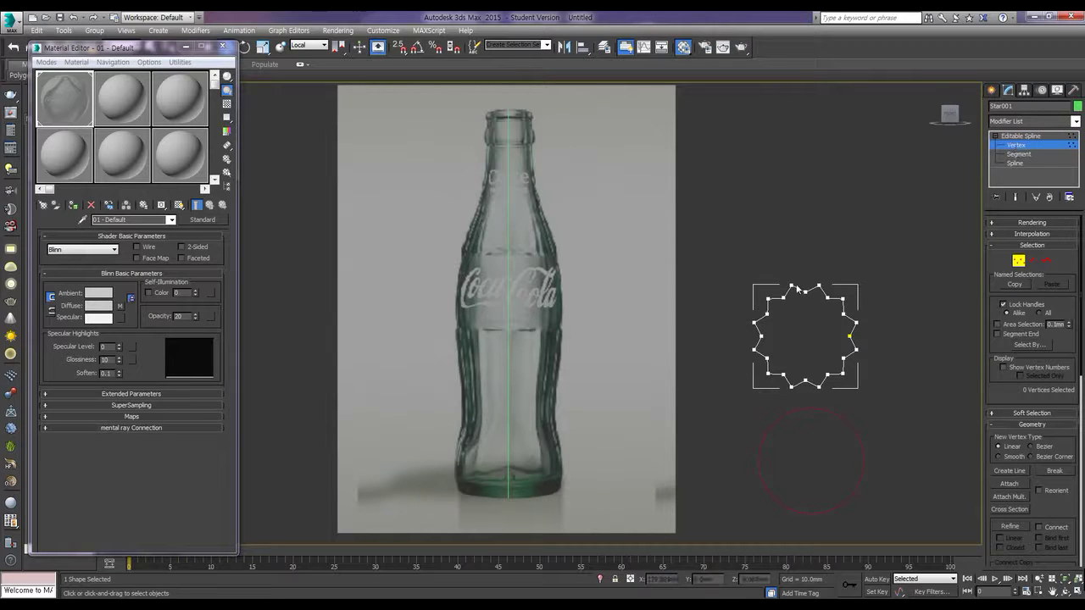
- Select the star's 12 outer tip vertices and change their type to Bezier
scroll(792, 310, up, 5)
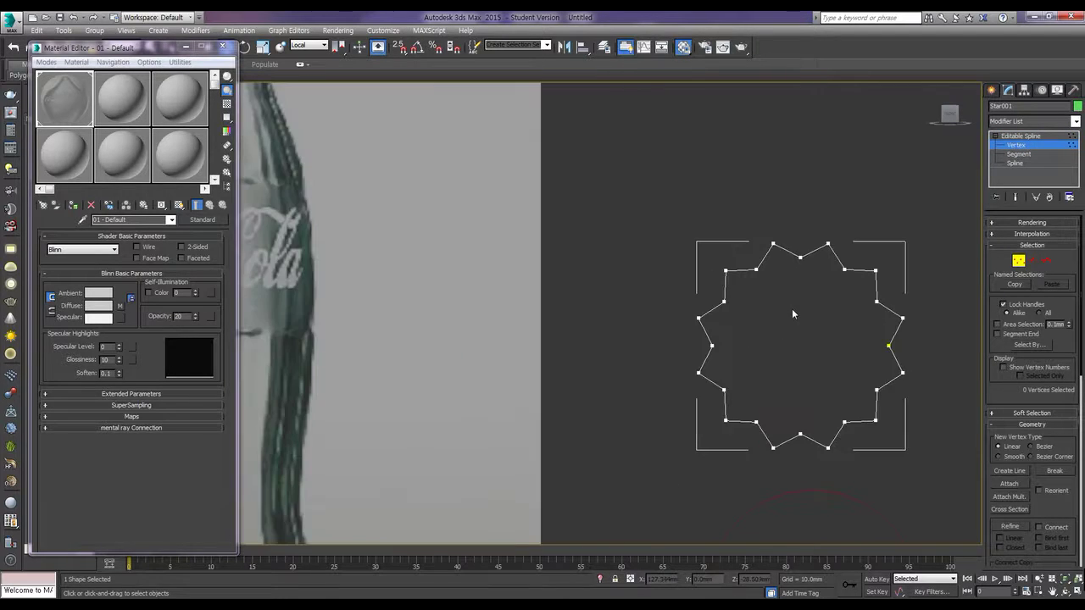
middle_drag(792, 309, 721, 272)
drag(778, 211, 668, 189)
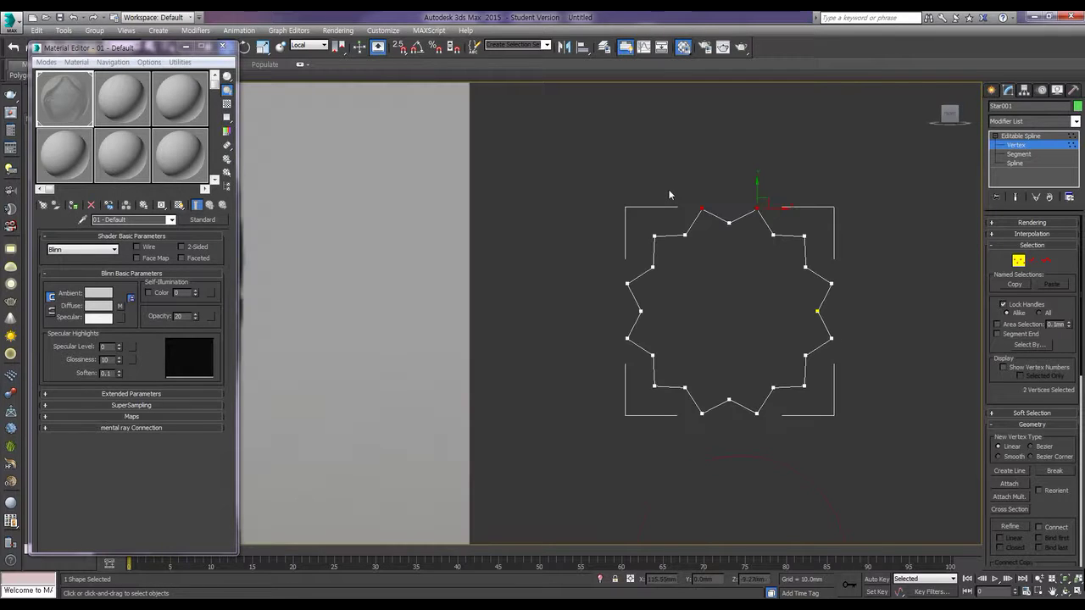
drag(661, 246, 646, 230)
ctrl+drag(602, 266, 829, 273)
ctrl+drag(794, 223, 835, 245)
right_click(757, 212)
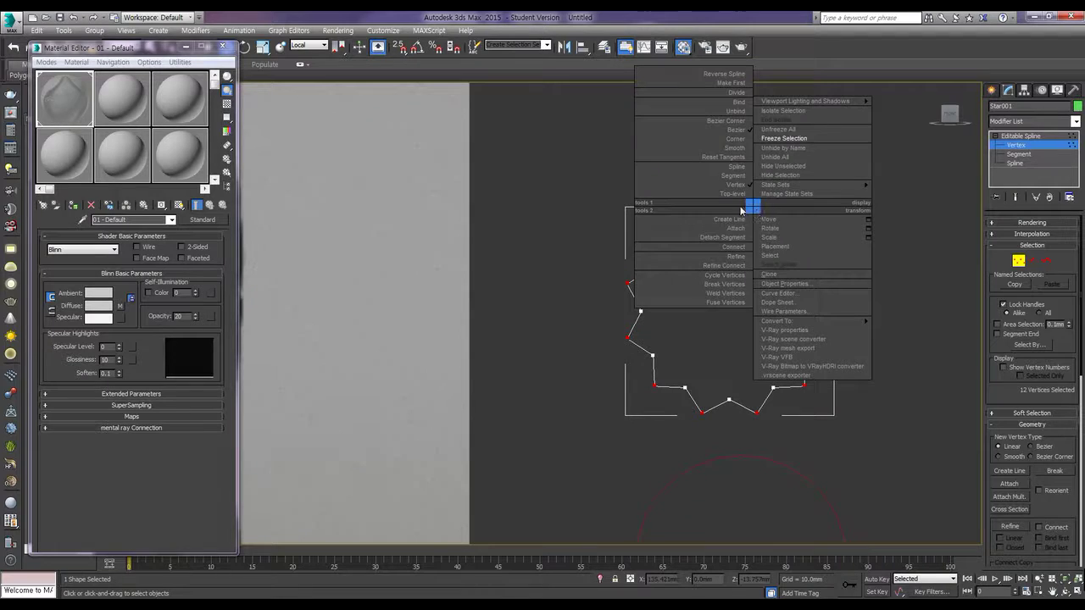
click(738, 140)
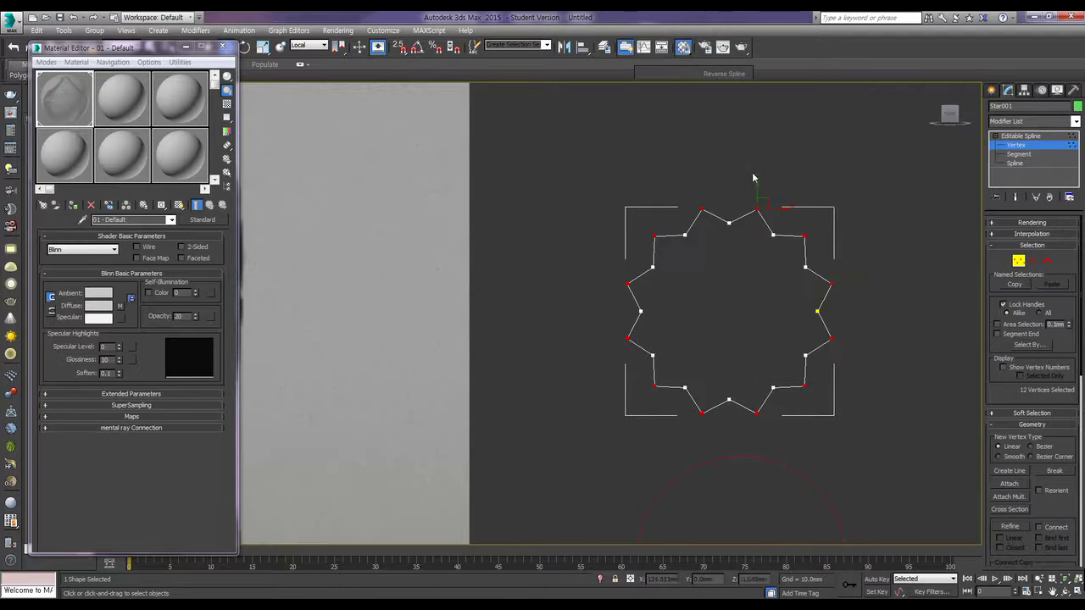
right_click(756, 210)
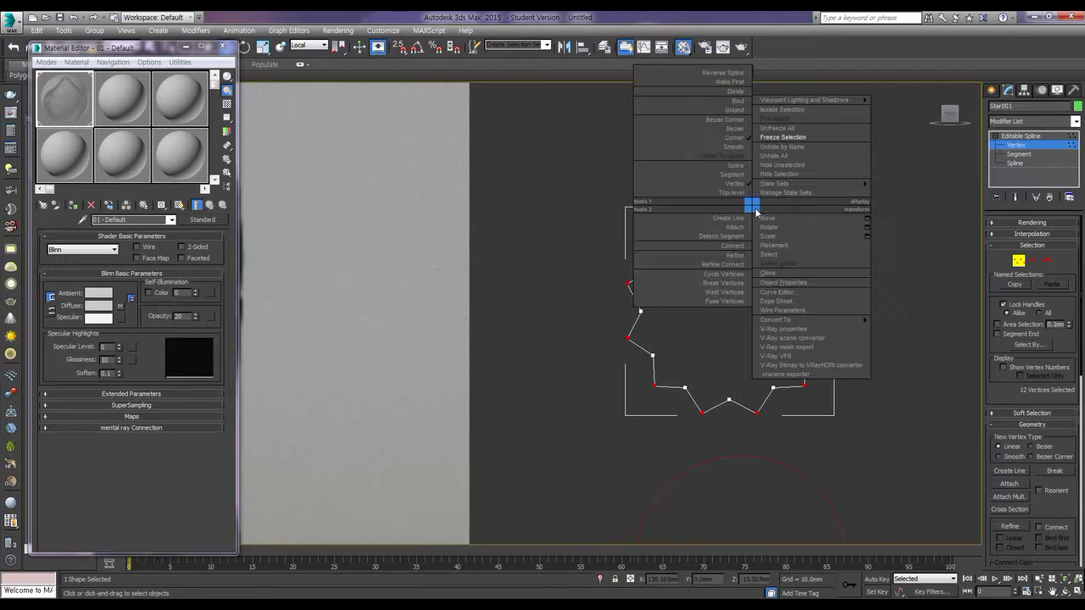
click(736, 132)
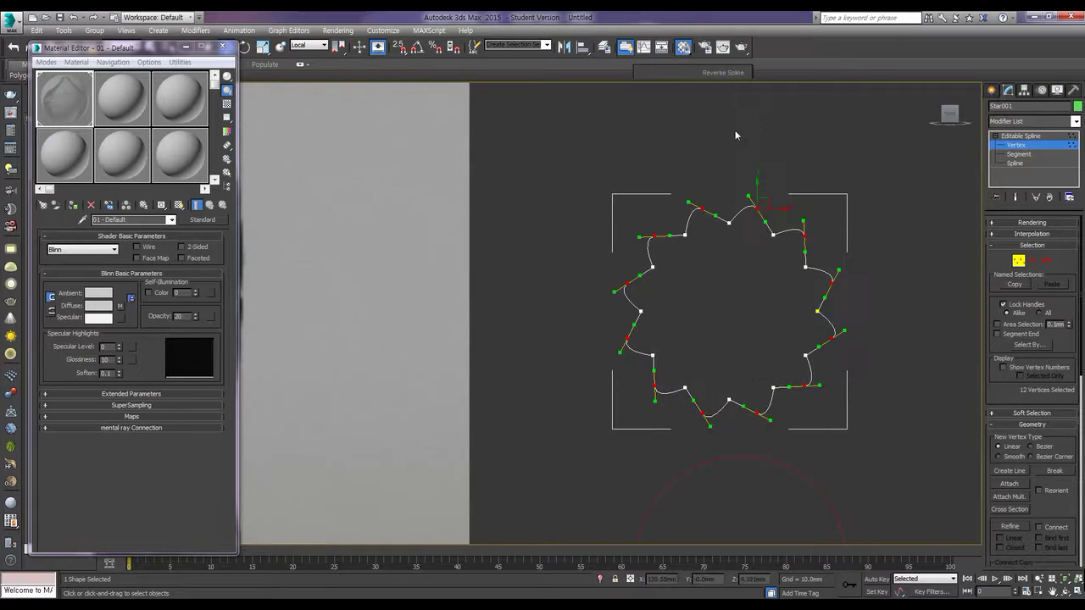
click(832, 281)
click(749, 199)
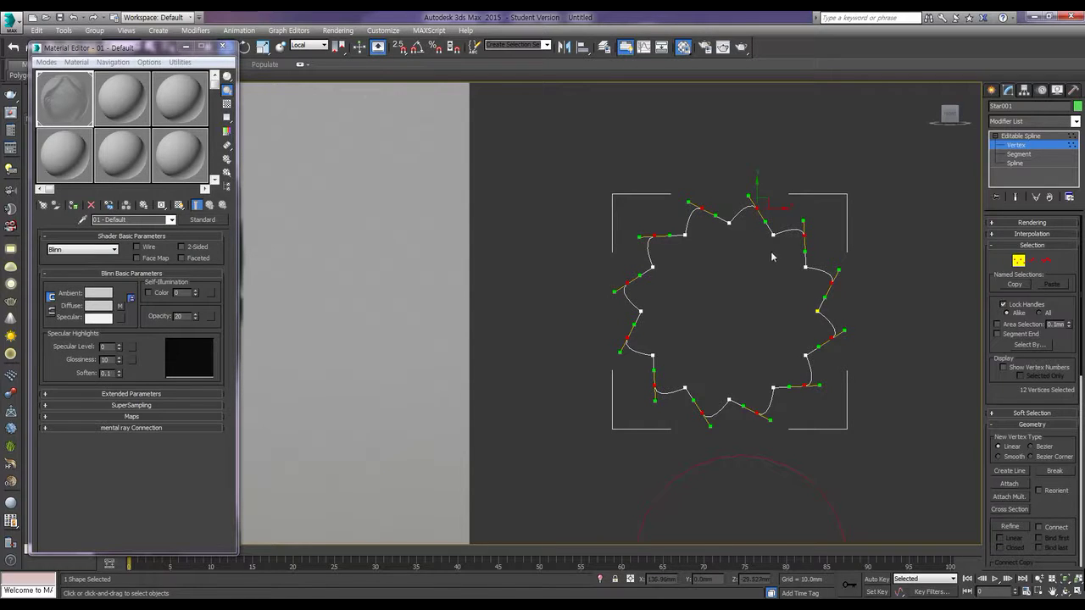
click(756, 207)
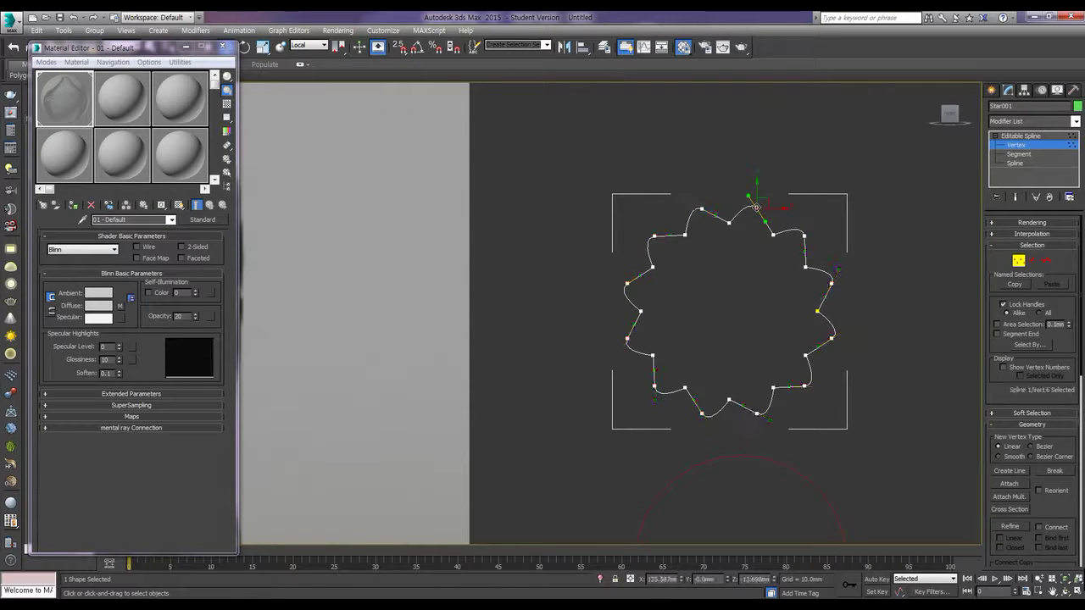
key(ctrl+z)
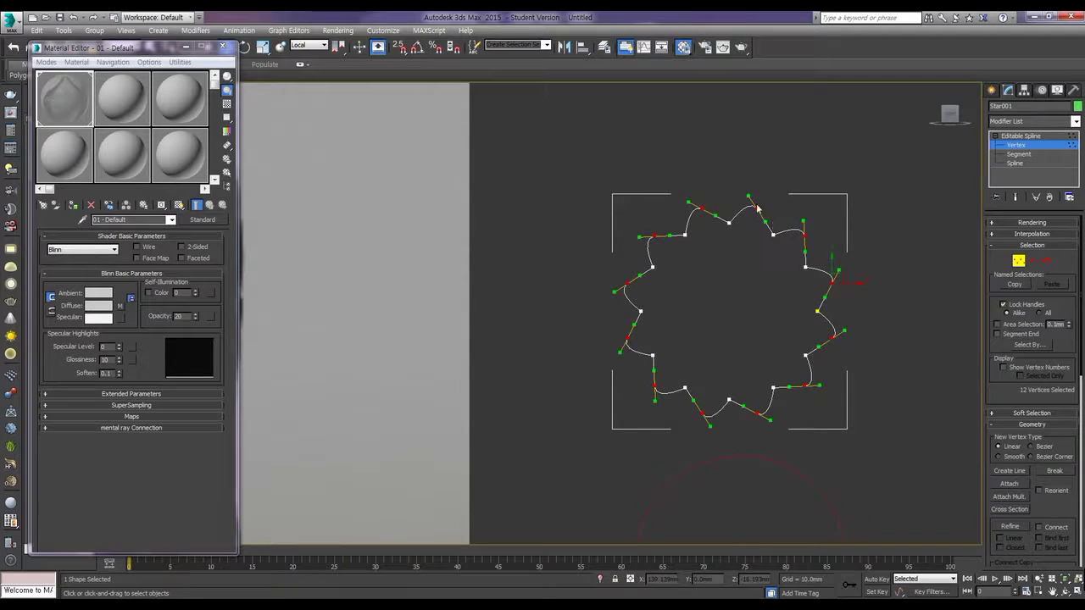
click(654, 386)
drag(338, 48, 340, 89)
drag(689, 204, 687, 217)
middle_drag(739, 263, 710, 232)
scroll(703, 213, down, 5)
key(w)
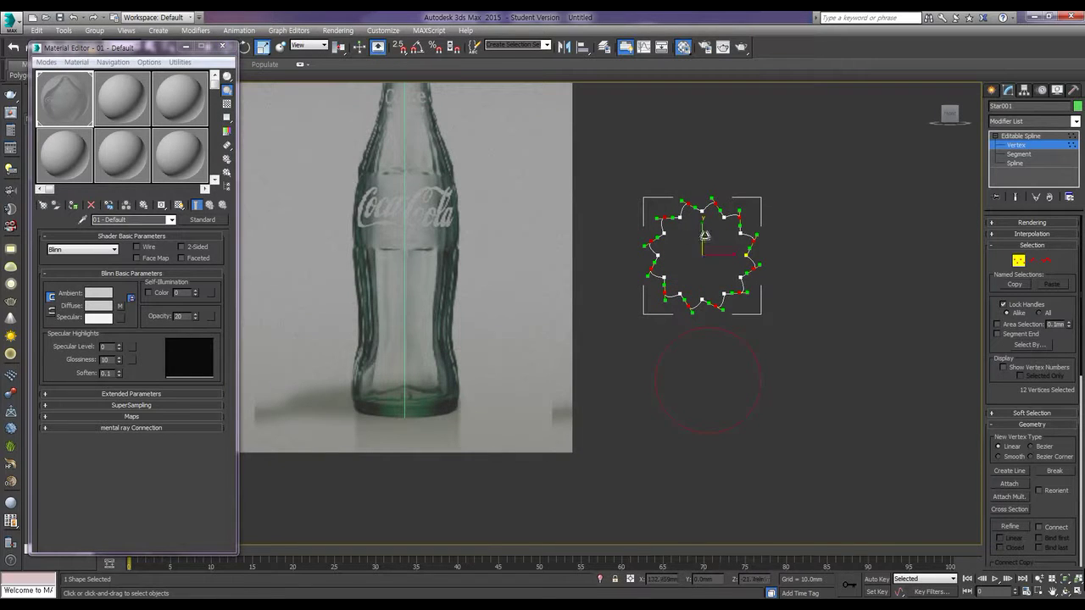
key(r)
mouse_move(703, 236)
mouse_down()
mouse_move(705, 222)
mouse_move(706, 233)
mouse_up()
scroll(703, 246, up, 4)
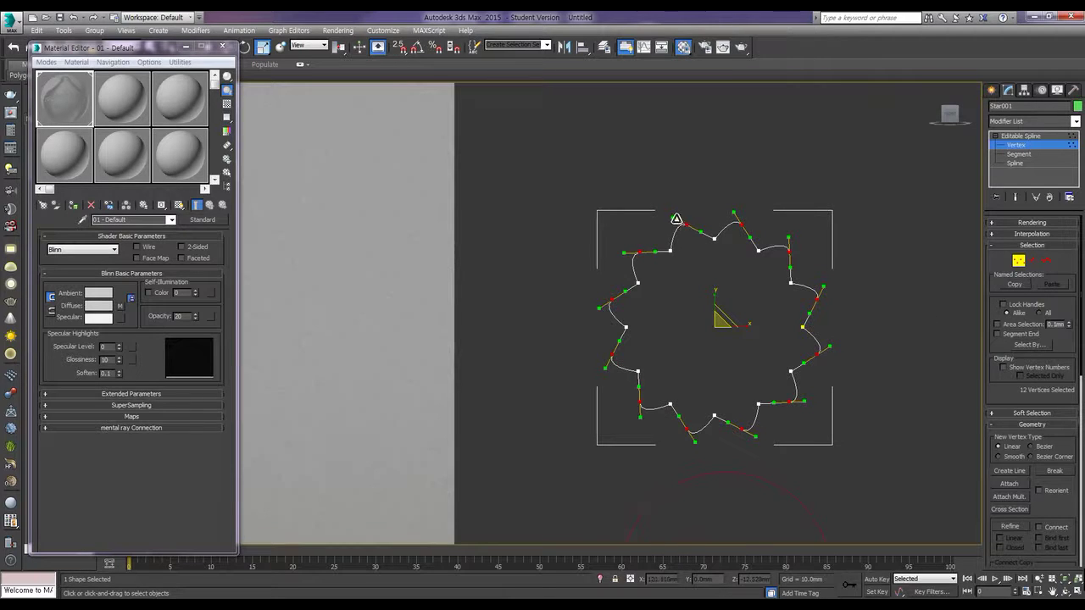
key(q)
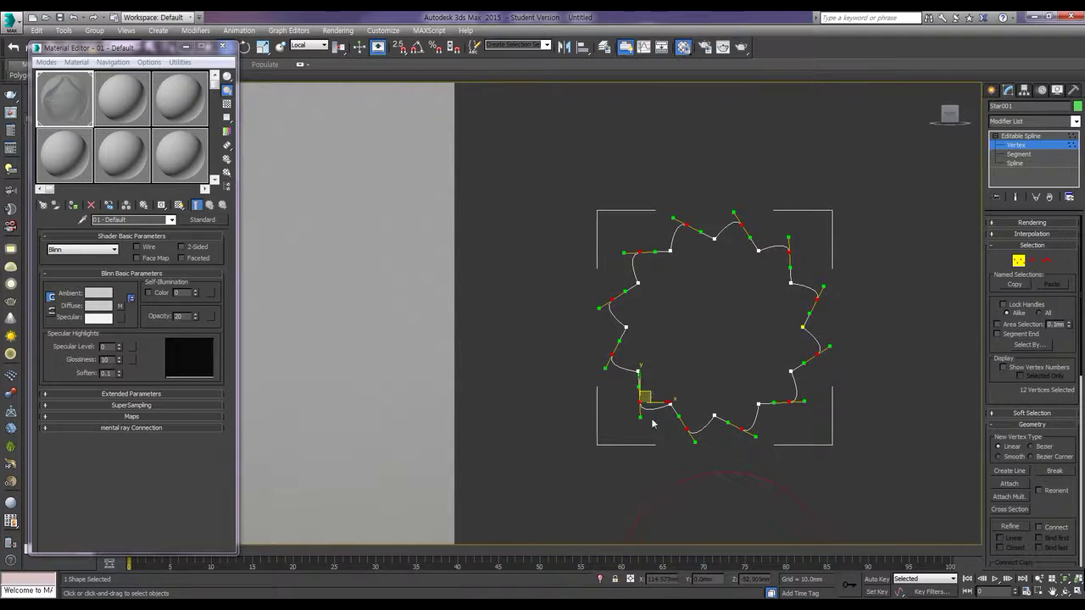
- With Lock Handles set to Alike, rotate the 12 outer vertices' Bezier handles until they lie tangent to the star's round outline
drag(641, 412, 666, 428)
click(790, 400)
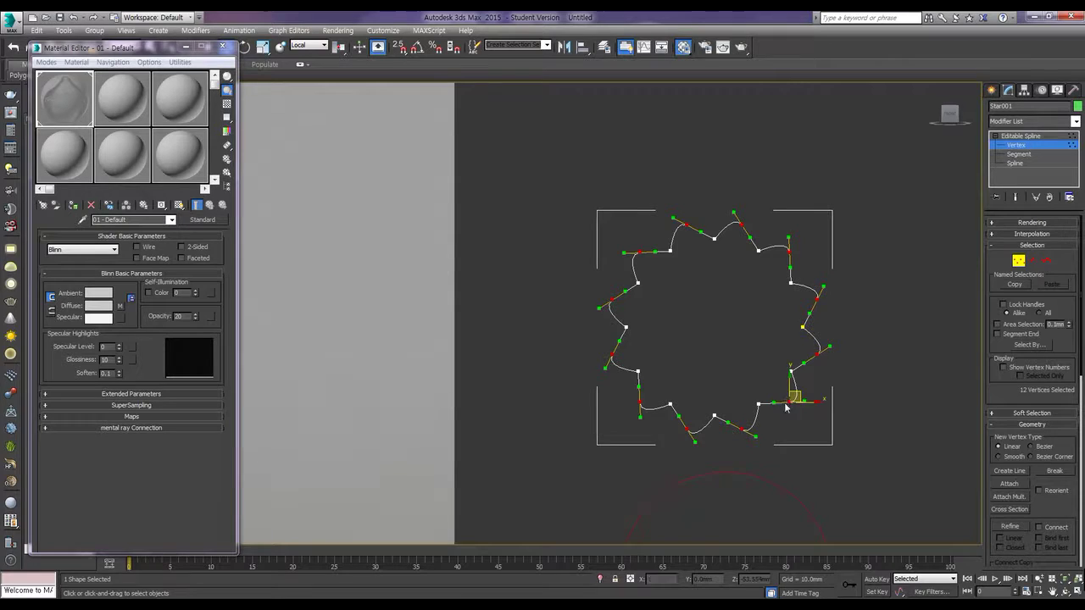
drag(773, 401, 780, 424)
drag(773, 402, 768, 421)
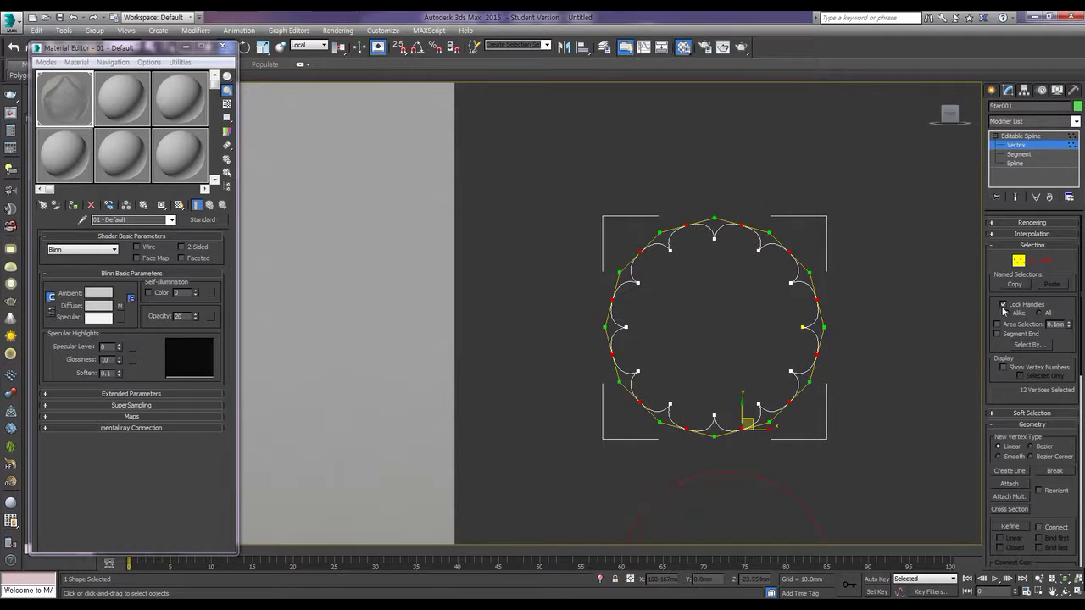
- Invert the selection to the star's 12 inner vertices, reset them to Corner and change their type to Bezier
key(ctrl+z)
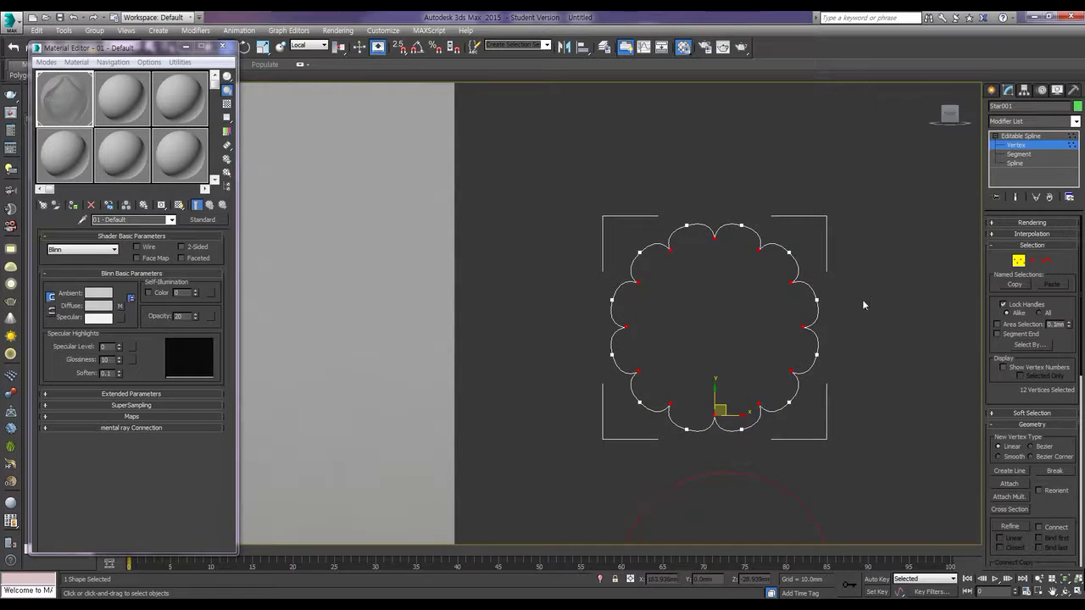
right_click(714, 415)
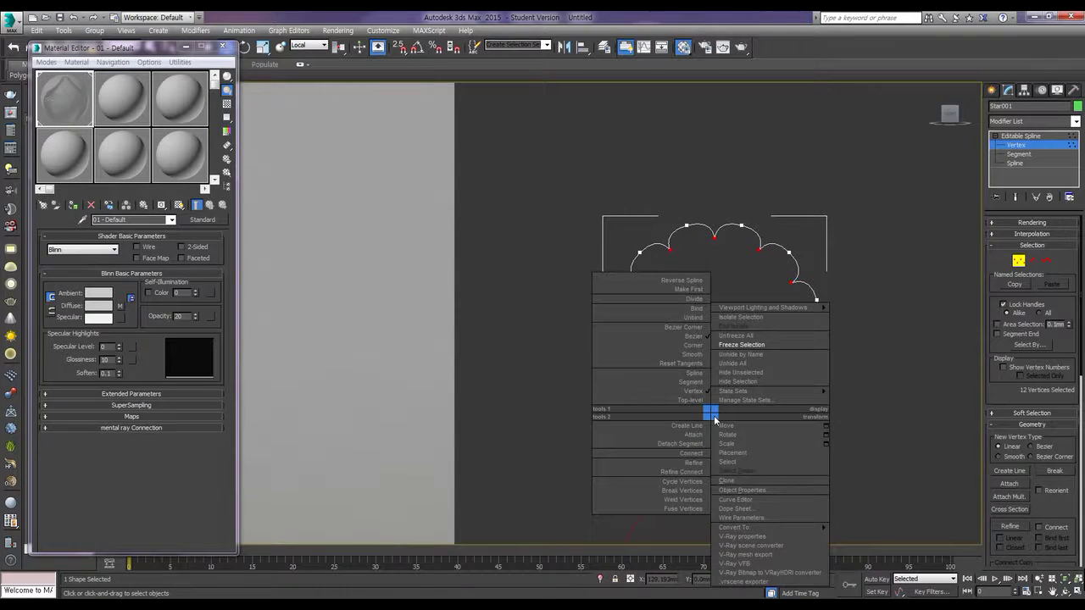
click(694, 346)
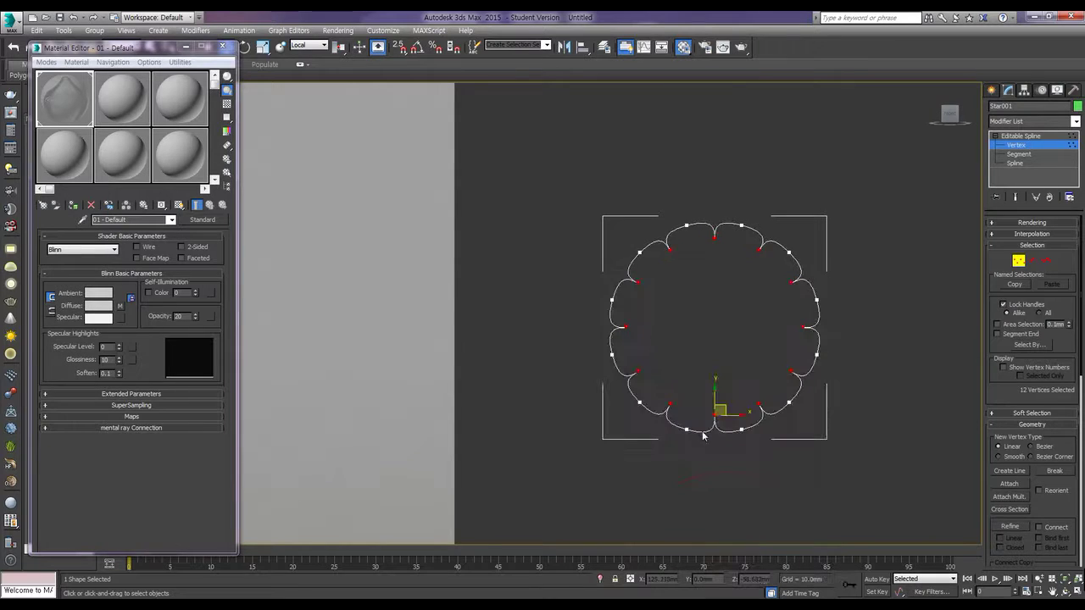
right_click(711, 415)
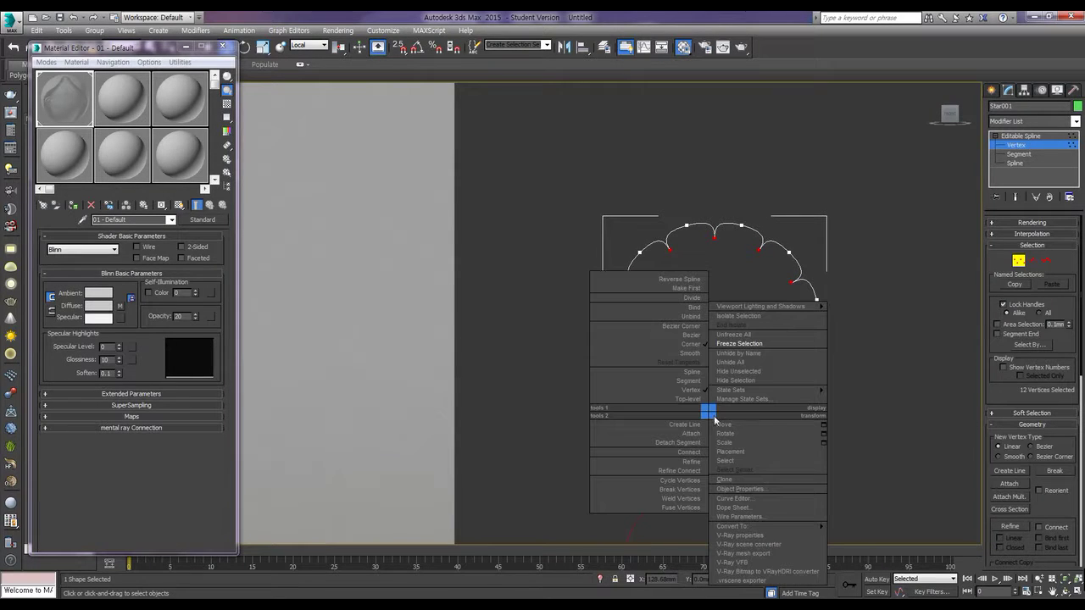
click(692, 335)
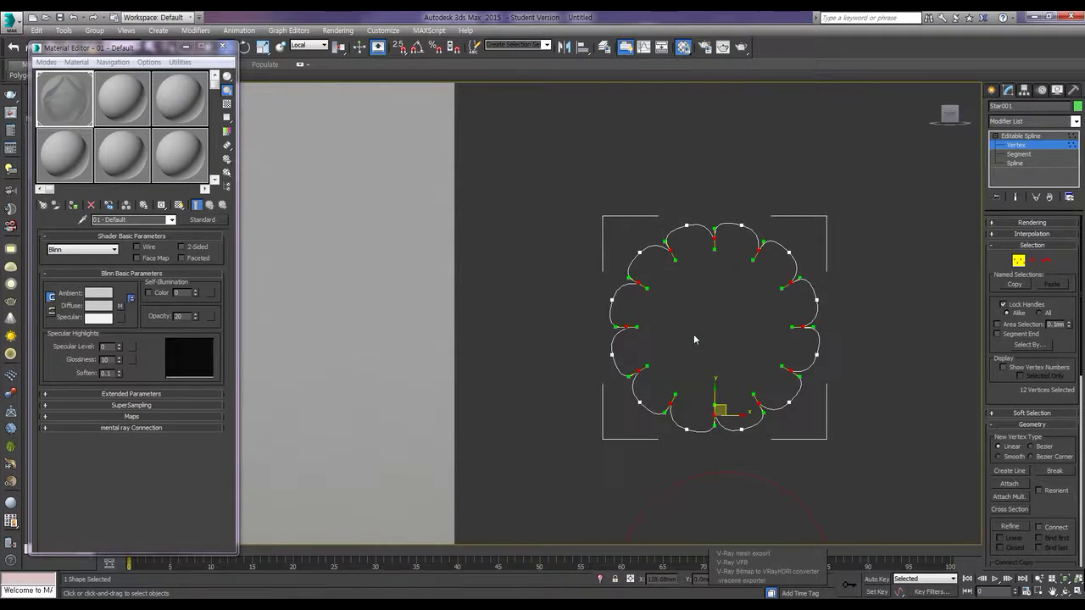
- Rotate the 12 inner vertices' Bezier handles together until they lie tangent to the round outline, rounding the notches
drag(716, 250, 702, 239)
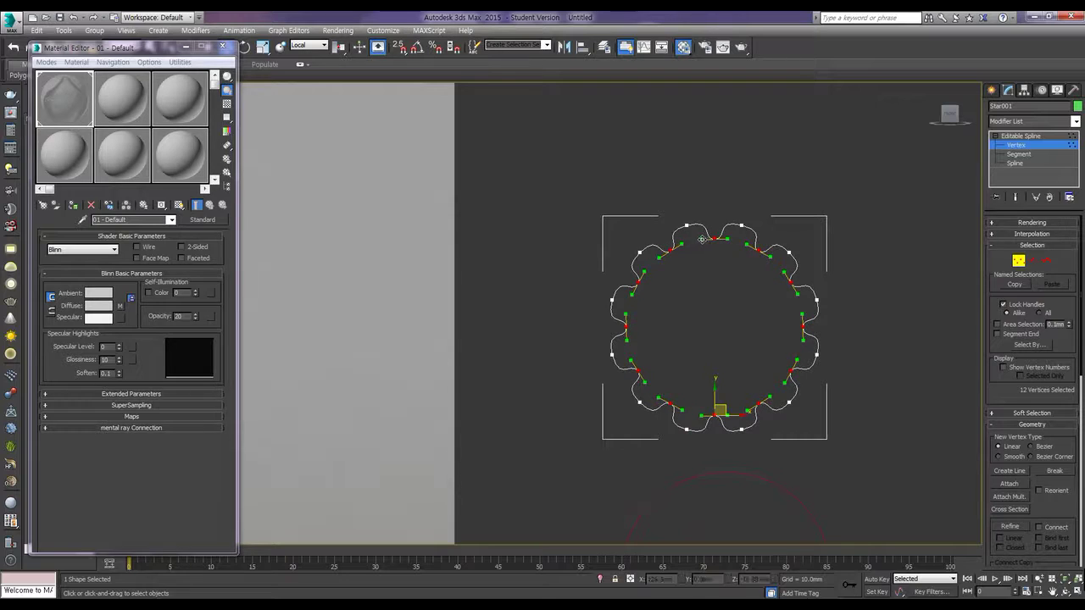
scroll(687, 250, up, 3)
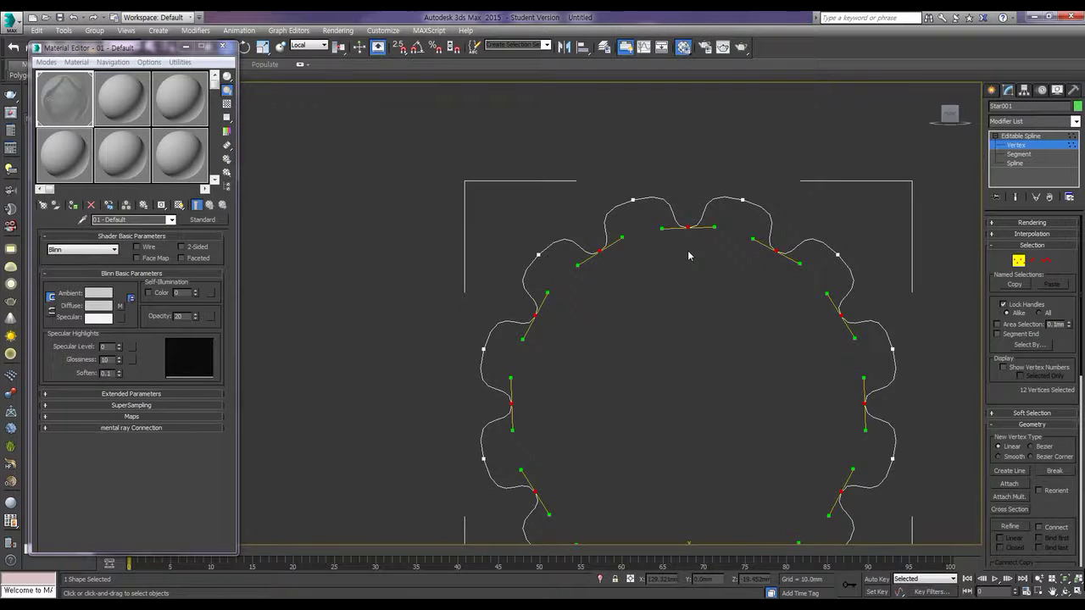
scroll(685, 249, up, 2)
drag(726, 220, 725, 220)
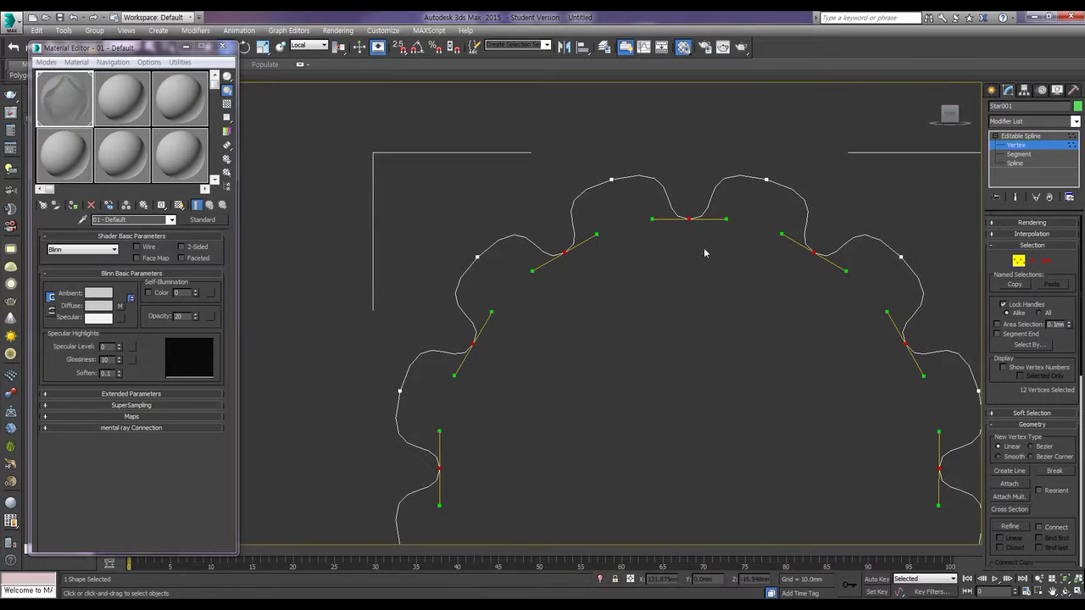
- Scale the 12 inner vertices outward from the star's centre to make the notches shallower
key(w)
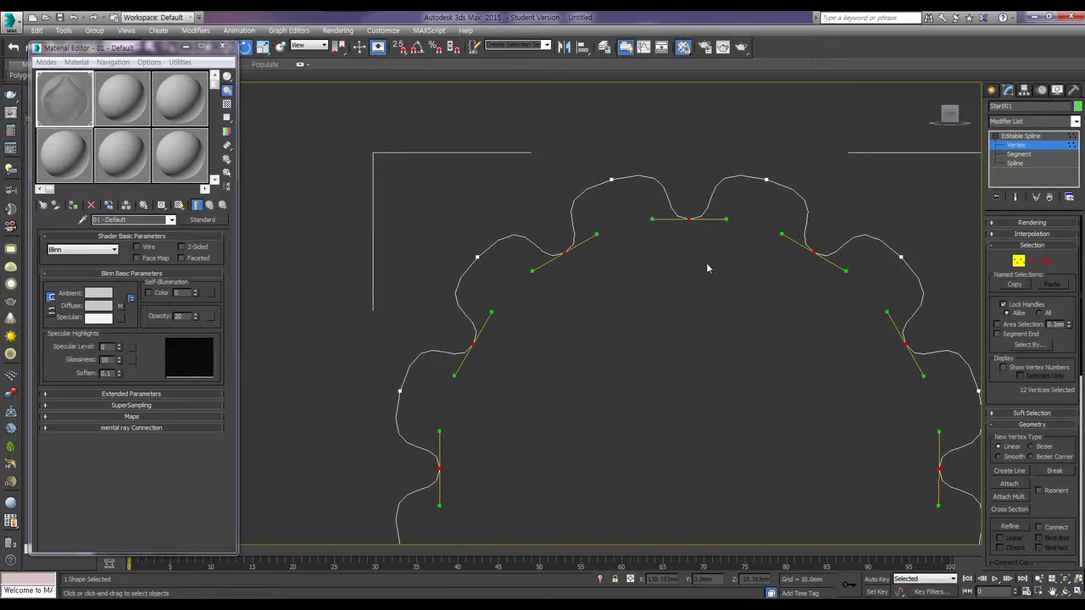
scroll(706, 263, down, 3)
key(w)
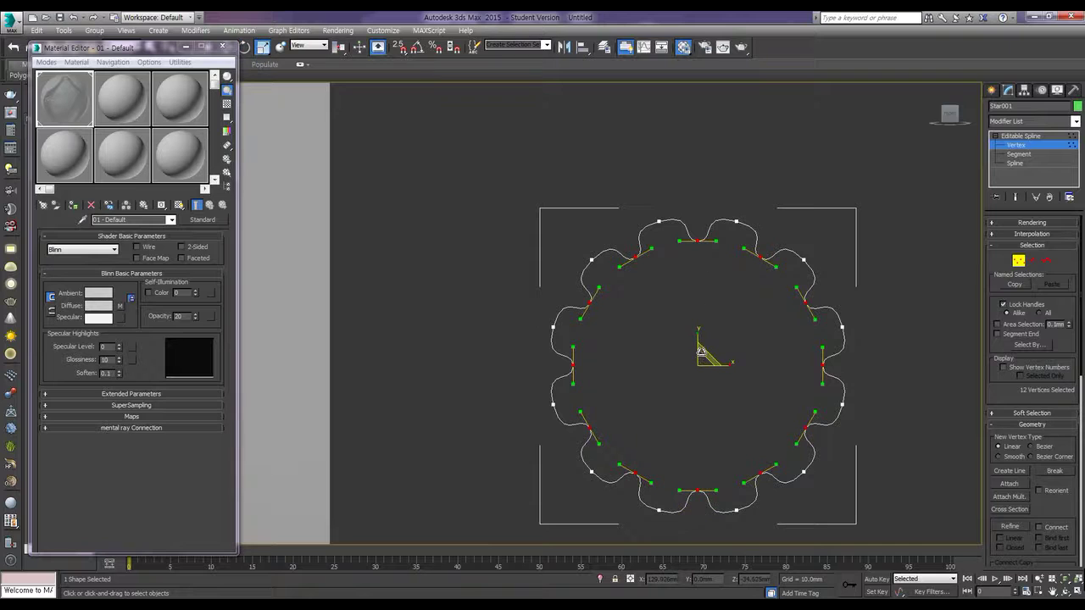
drag(699, 362, 702, 356)
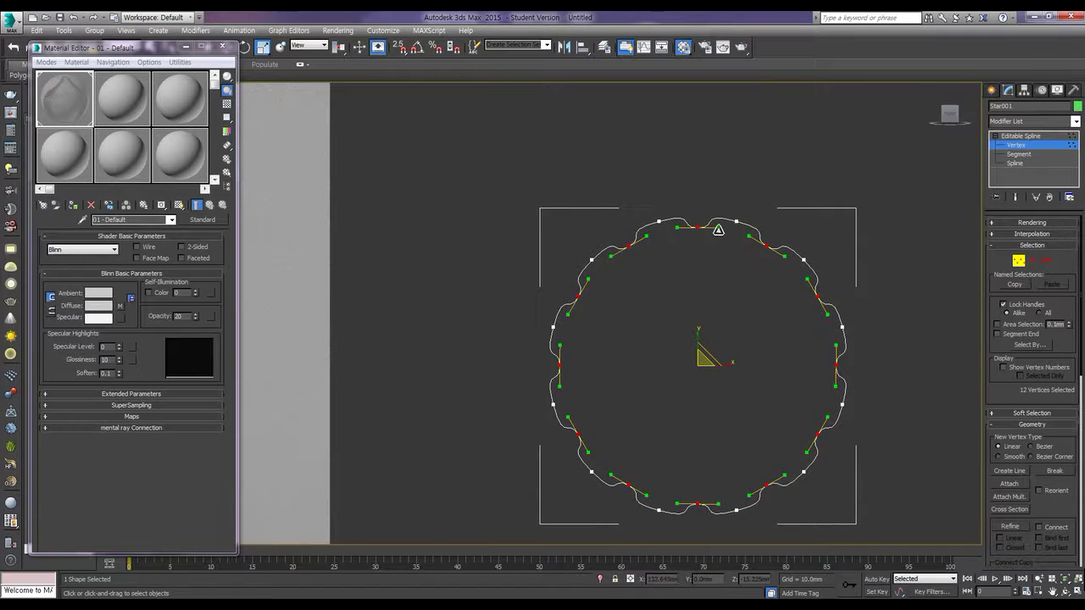
- Shorten the inner vertices' Bezier handles to about half and scale these vertices slightly further outward, narrowing the notches
key(w)
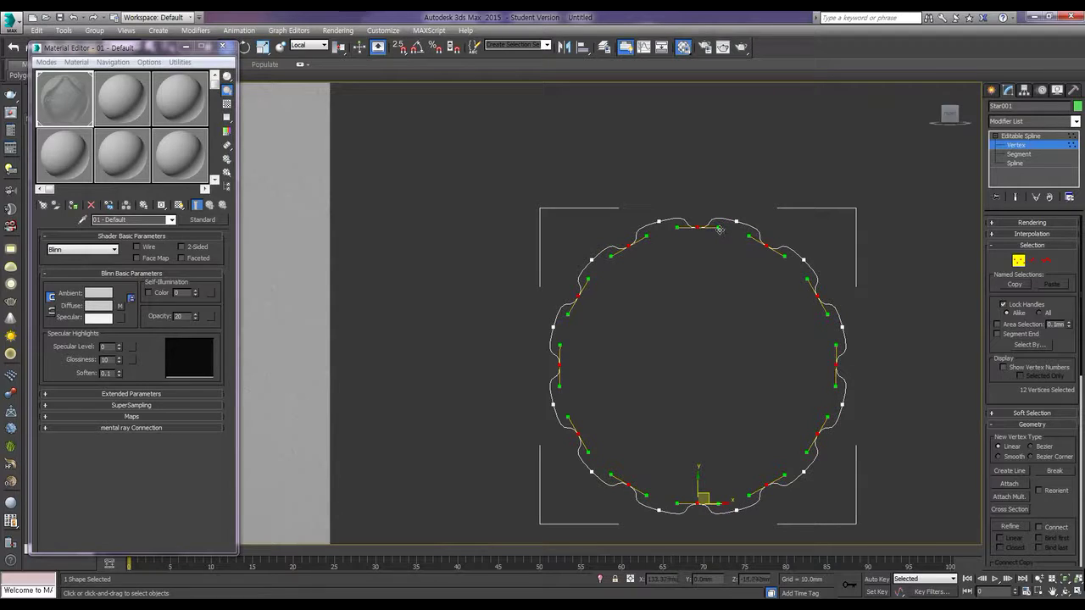
drag(719, 227, 709, 226)
key(r)
drag(700, 349, 699, 355)
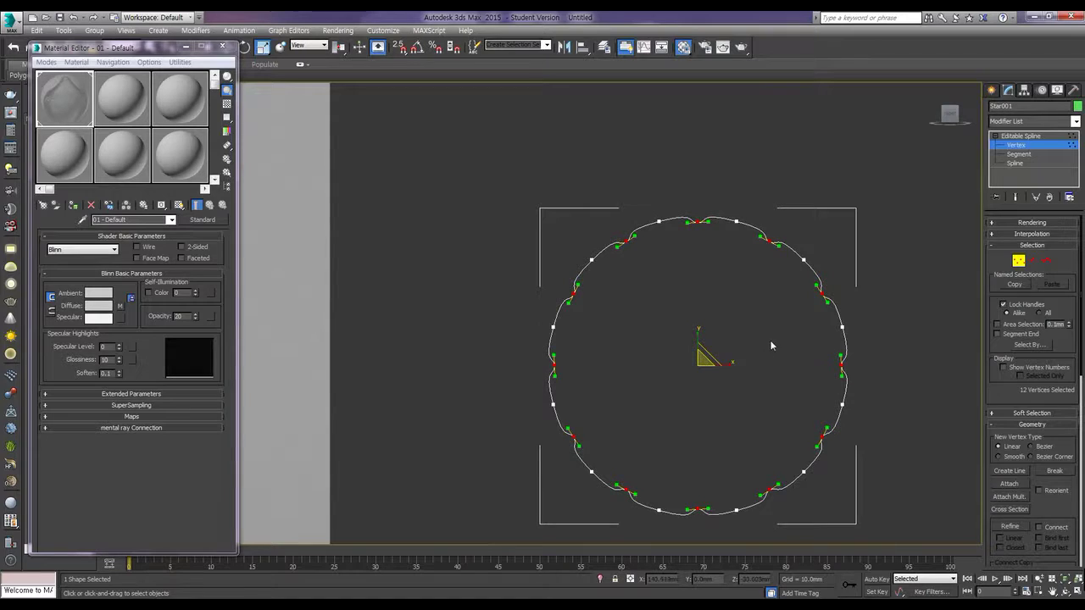
- Invert the selection to the 12 outer vertices and lengthen their Bezier handles slightly so neighbouring handles just cross
scroll(766, 315, up, 10)
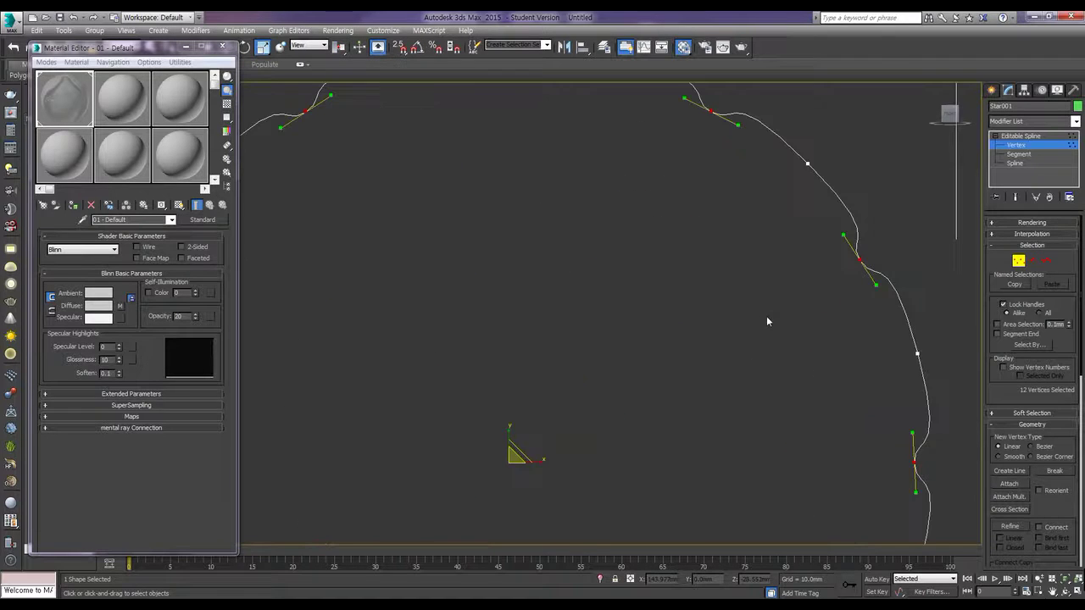
middle_drag(774, 309, 754, 324)
scroll(769, 314, down, 8)
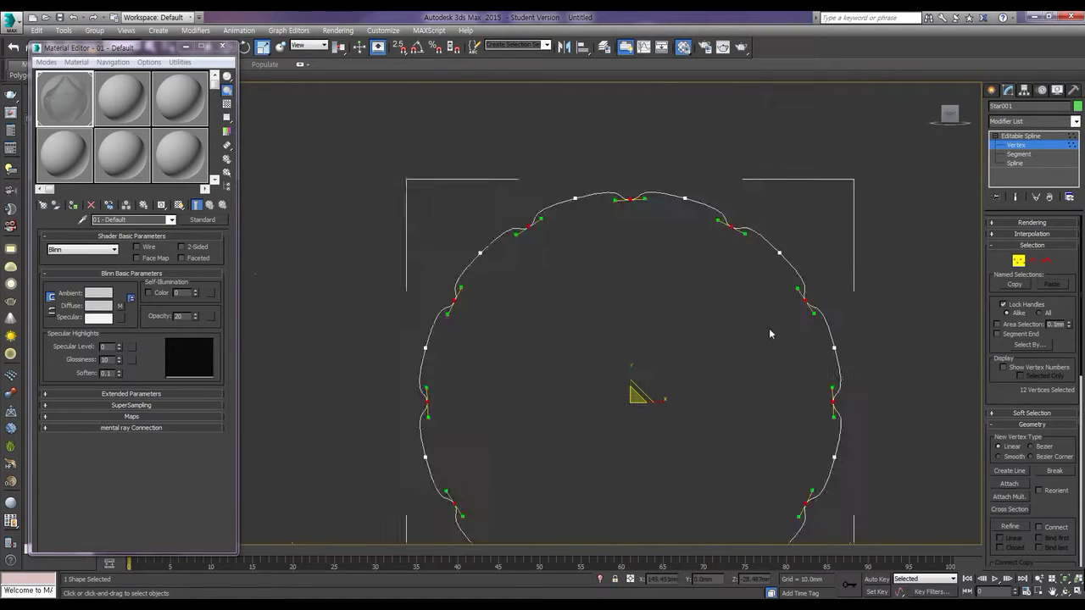
scroll(768, 320, down, 3)
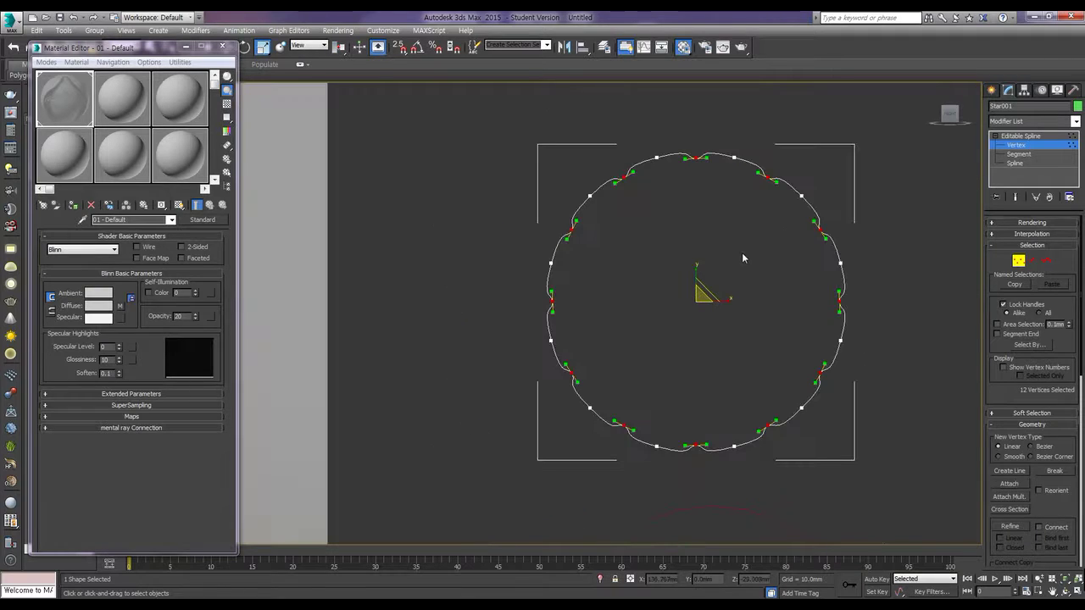
key(ctrl+z)
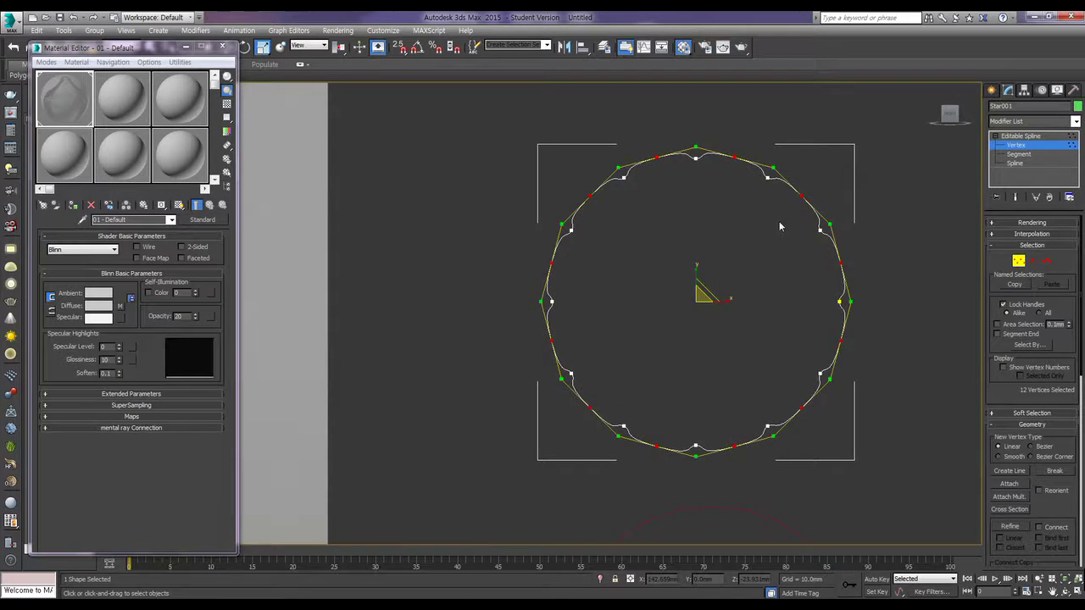
scroll(742, 253, up, 6)
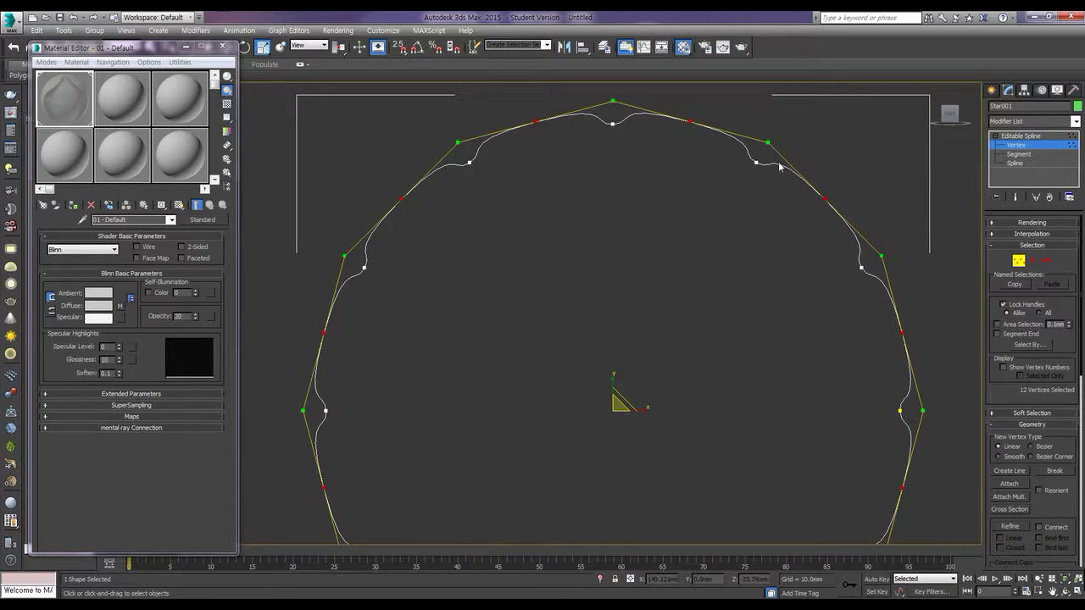
key(w)
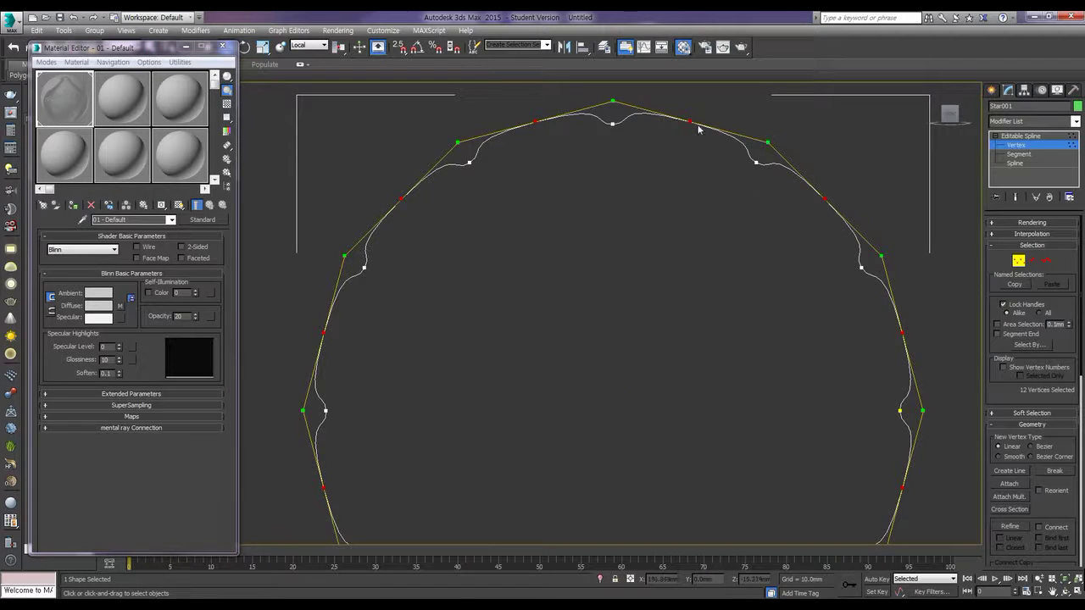
drag(768, 142, 776, 146)
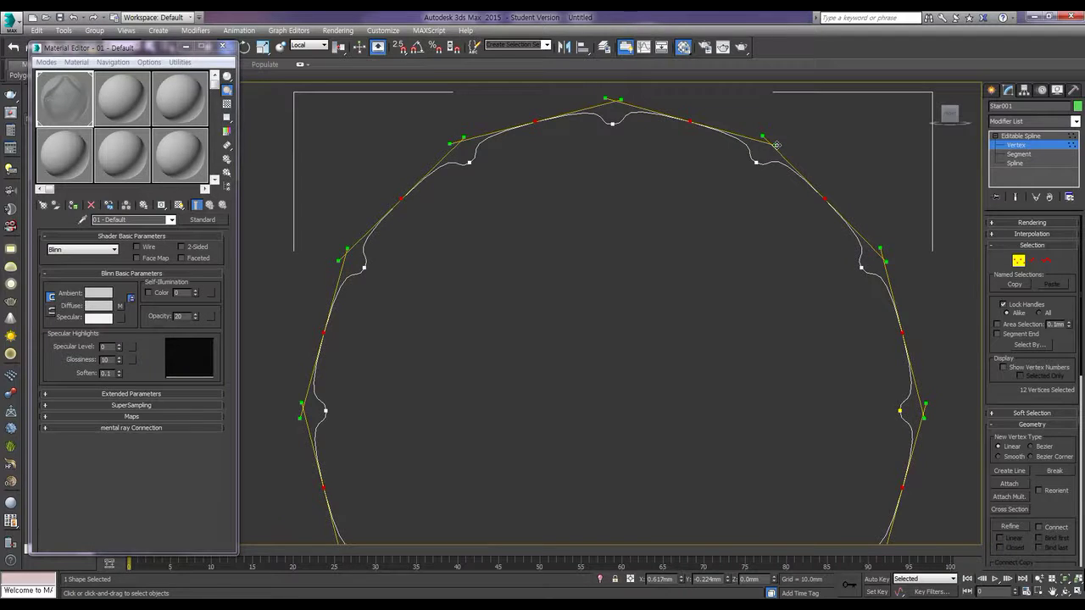
drag(777, 146, 777, 145)
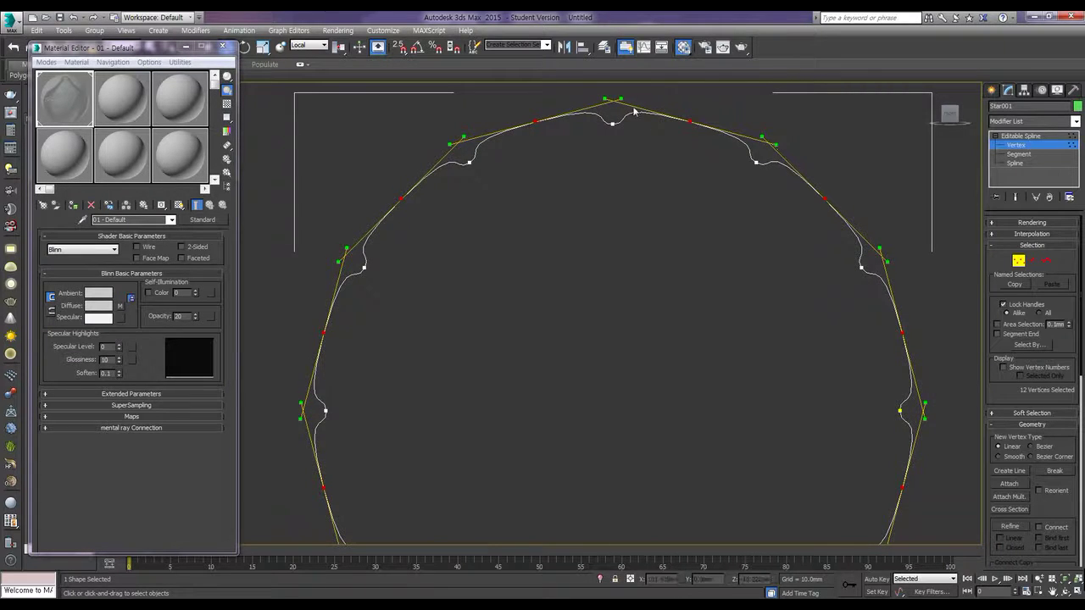
- Scale the 12 outer vertices up to about 101% from the star's centre
key(r)
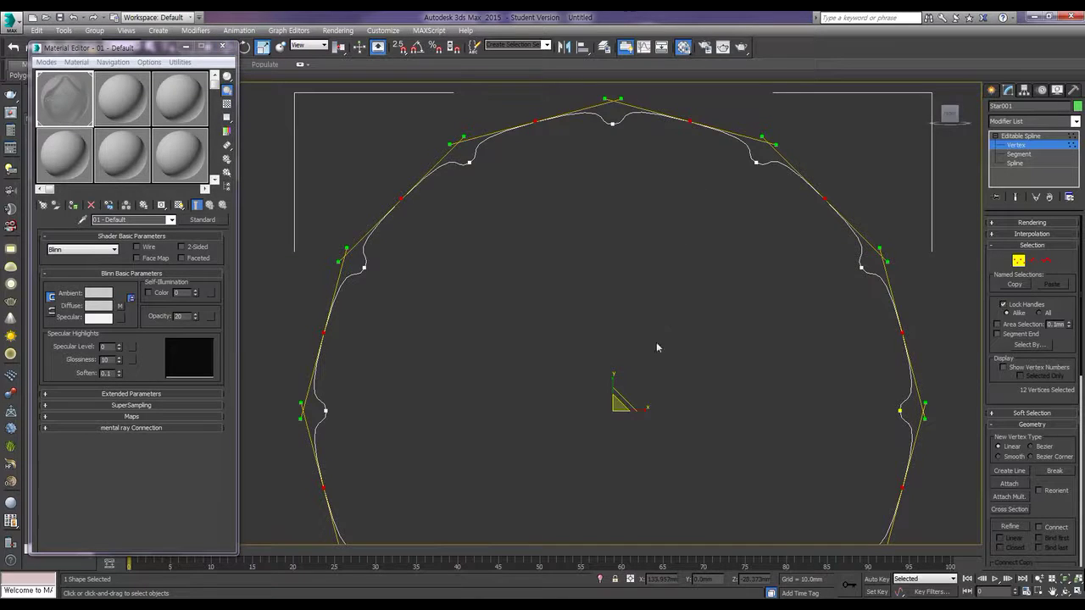
drag(612, 402, 615, 403)
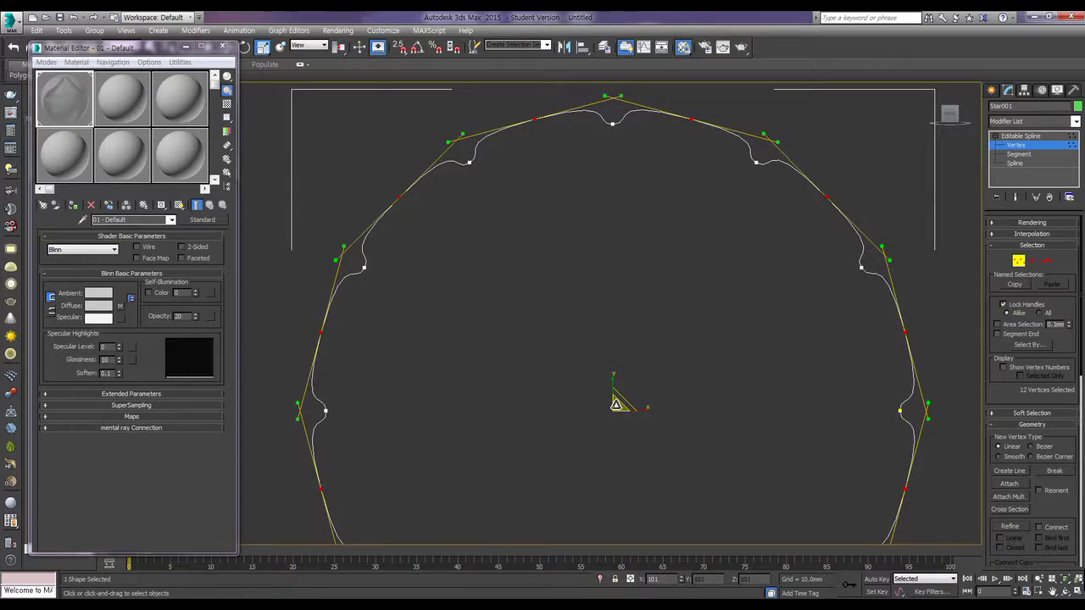
key(z)
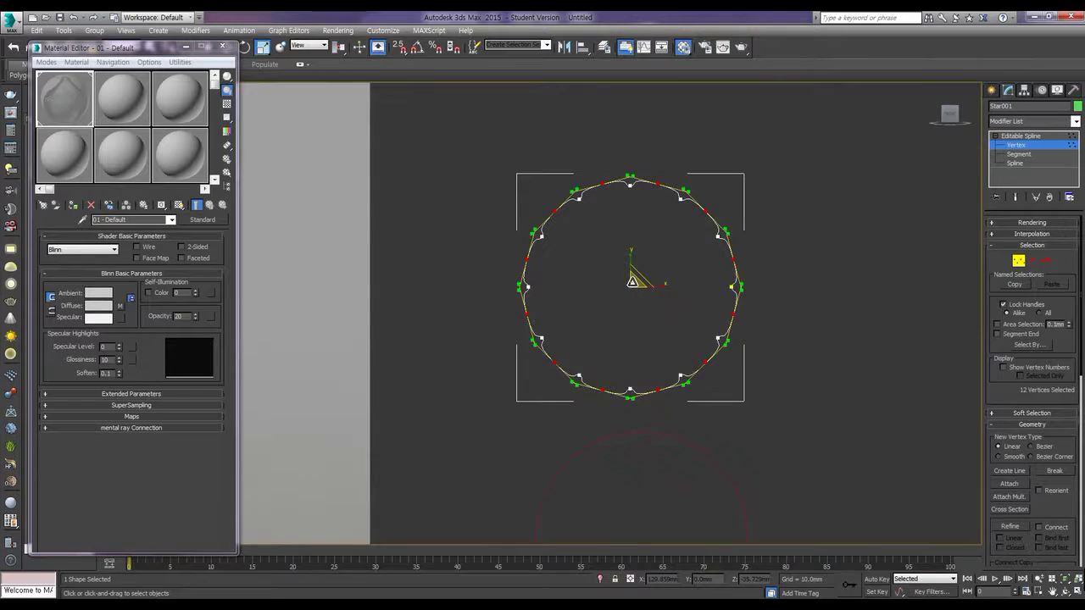
scroll(633, 281, up, 5)
drag(632, 287, 631, 287)
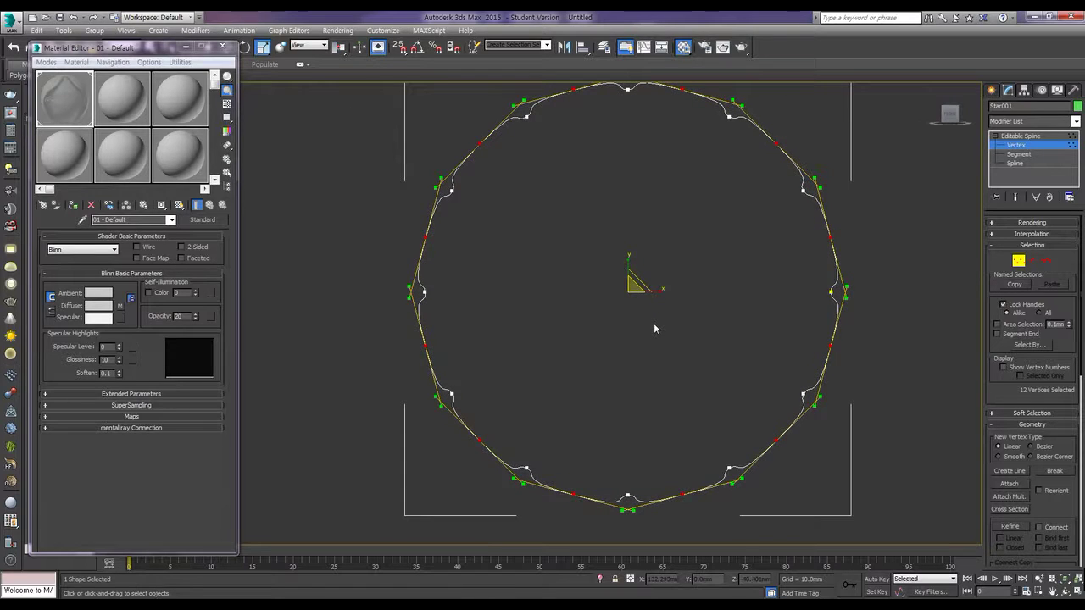
- Invert the selection to the 12 inner vertices, scale them slightly inward to deepen the notches and deselect all vertices
key(ctrl+i)
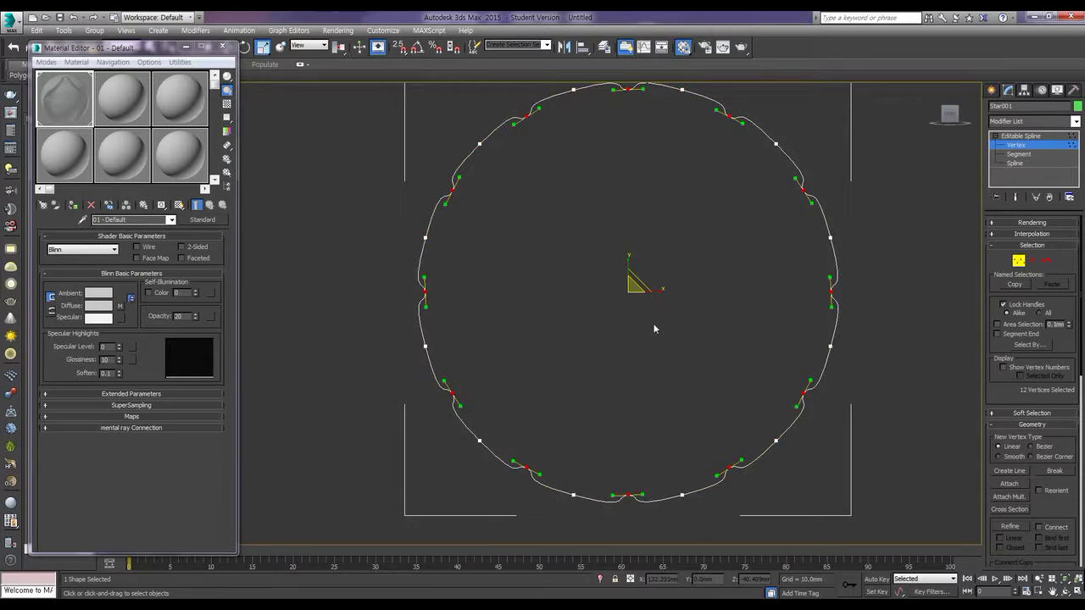
drag(631, 288, 632, 290)
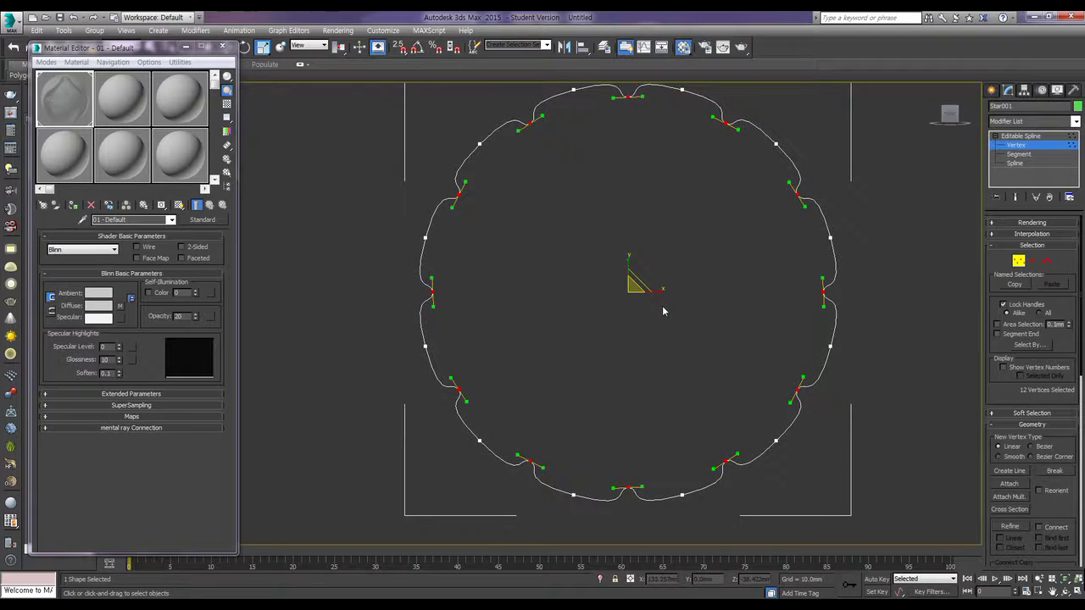
right_click(704, 302)
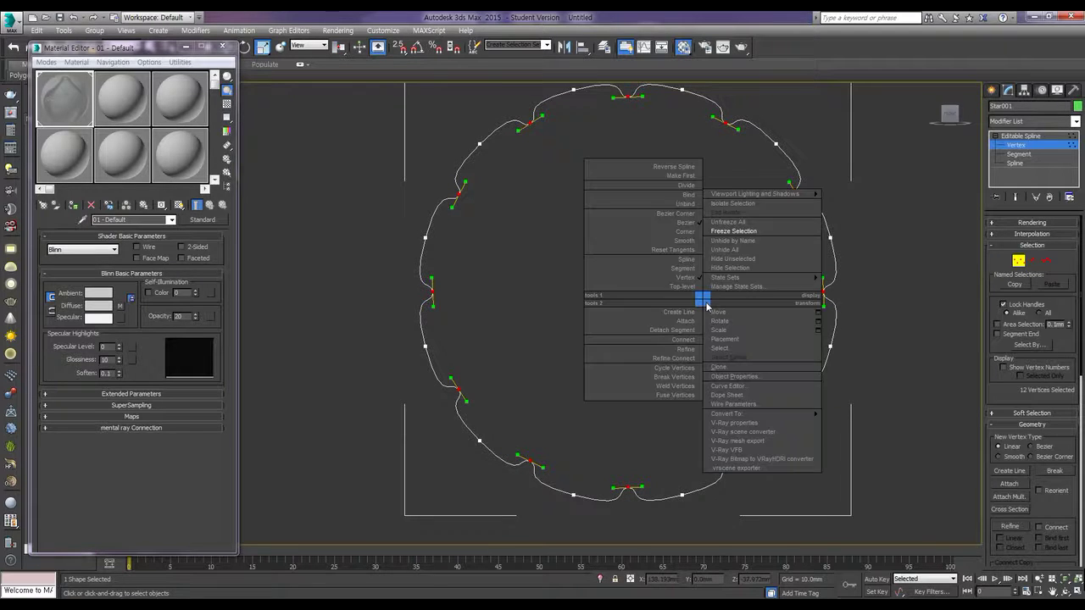
click(858, 324)
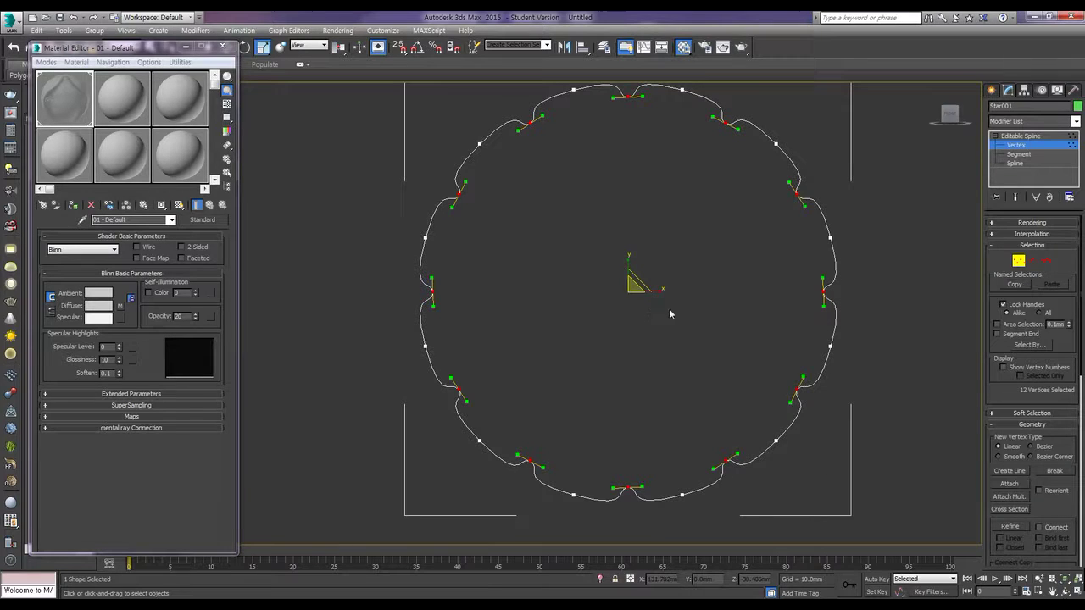
click(896, 338)
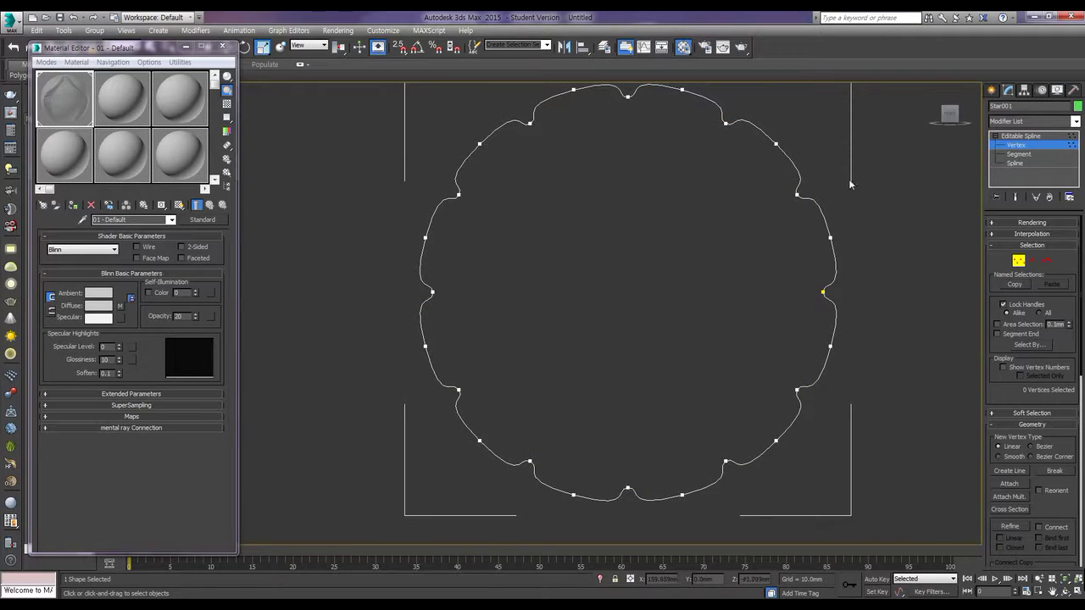
- Finish editing the star spline's vertices and deselect the star
click(1008, 137)
click(835, 310)
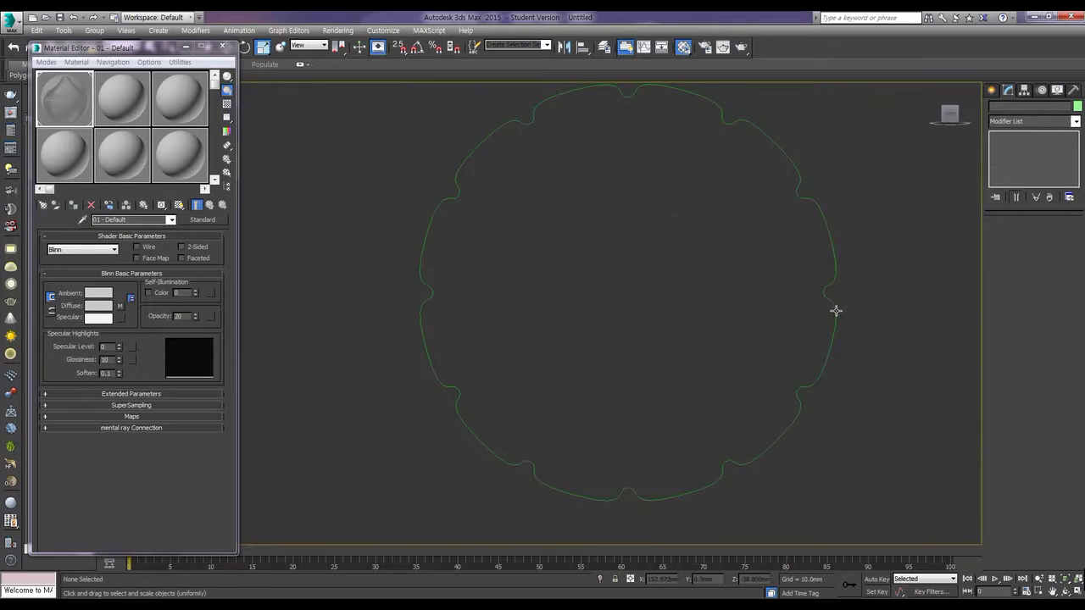
scroll(836, 310, down, 3)
middle_drag(840, 369, 801, 302)
scroll(802, 302, down, 3)
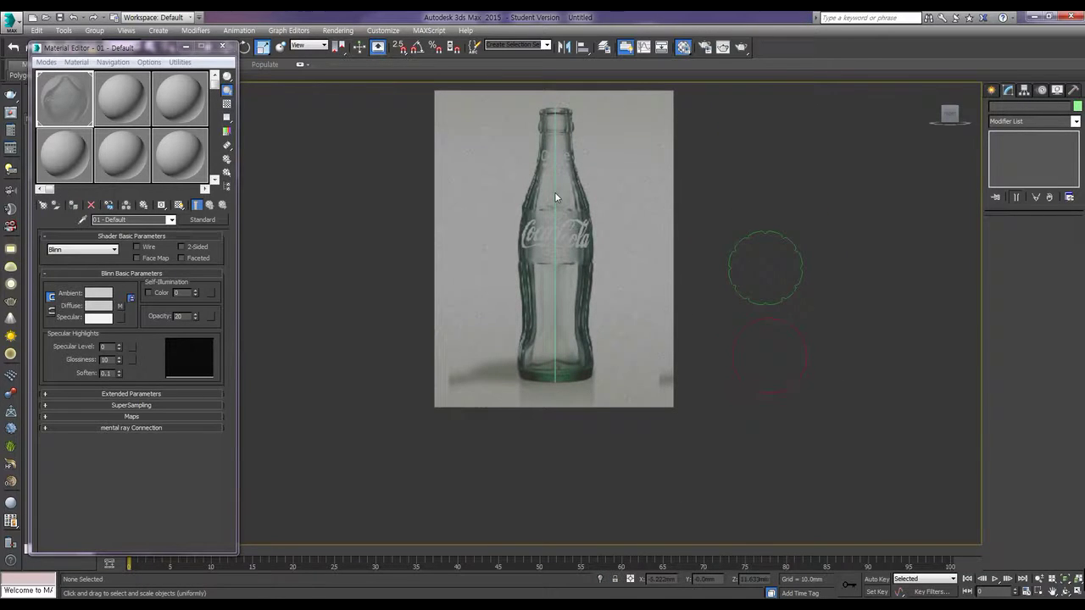
- Select the central path line on the reference bottle and close the Material Editor
drag(580, 266, 527, 215)
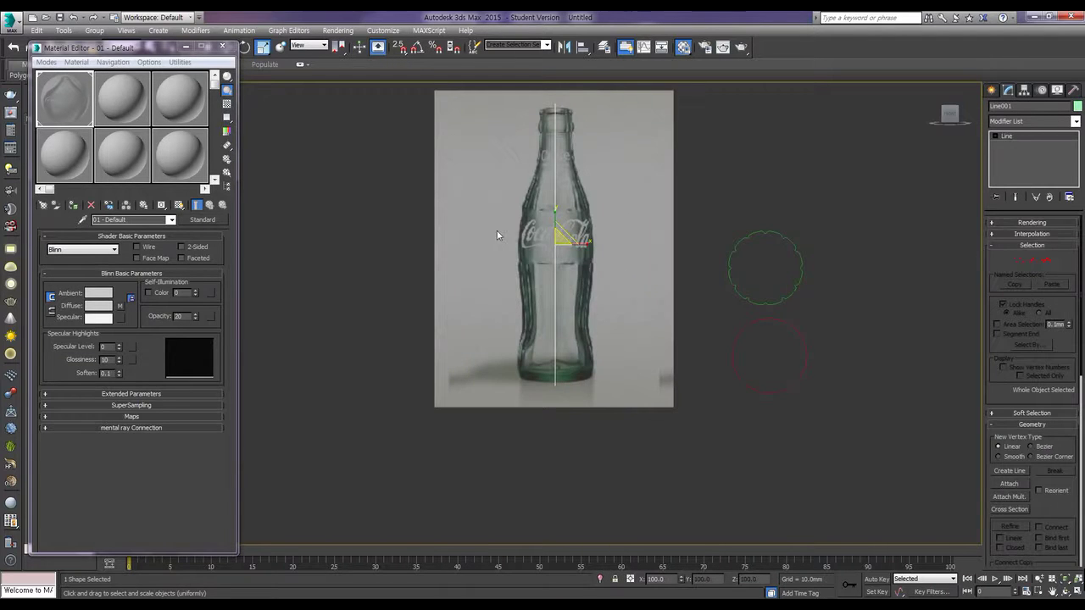
key(w)
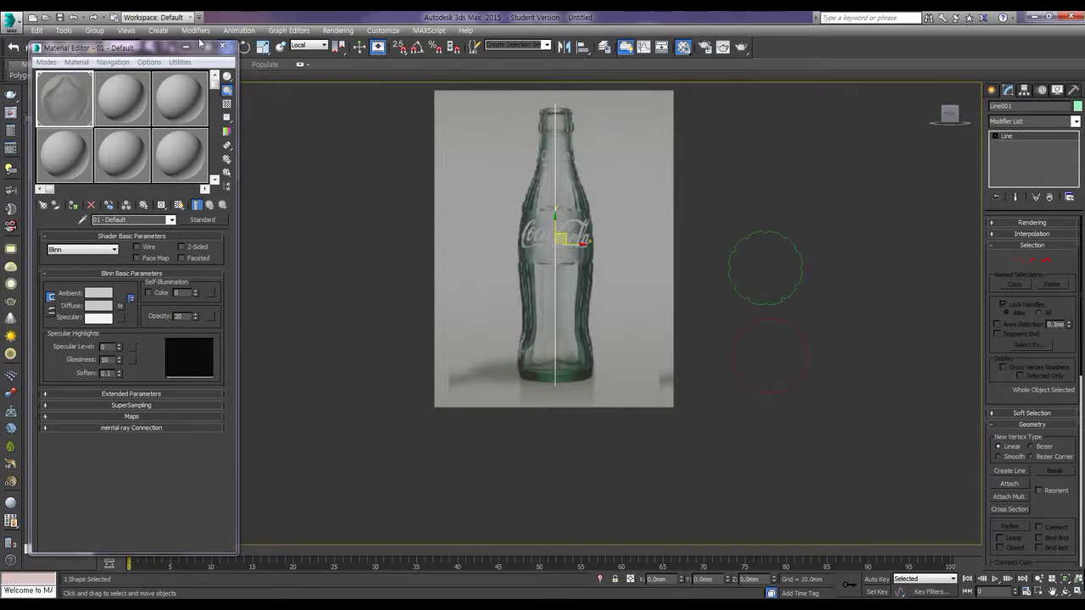
click(224, 45)
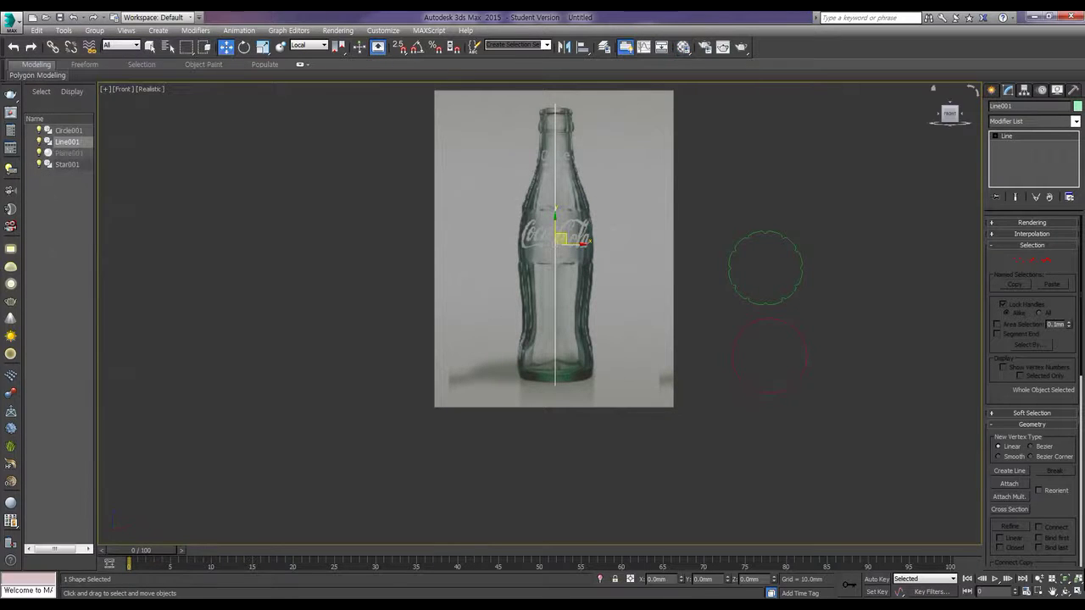
- Create a Loft compound object from the selected path line, using the circle as its shape
click(991, 90)
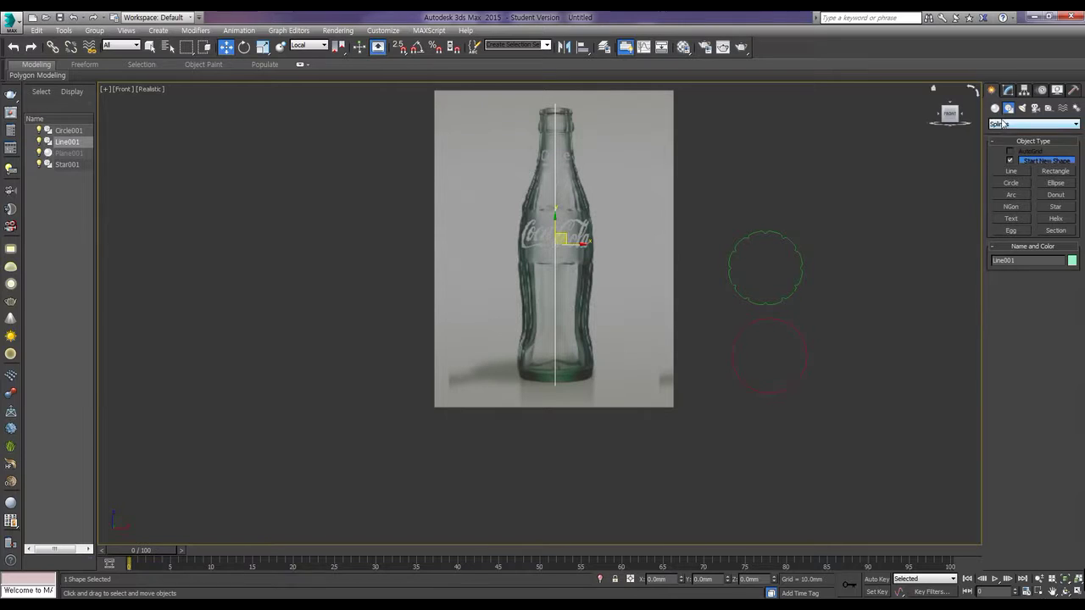
click(996, 110)
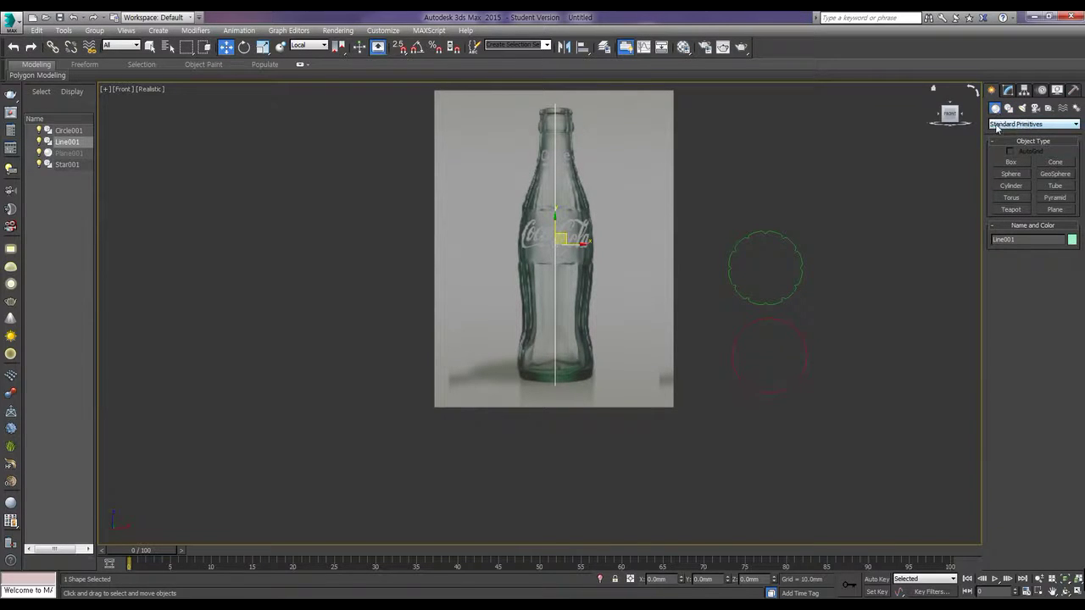
click(1009, 126)
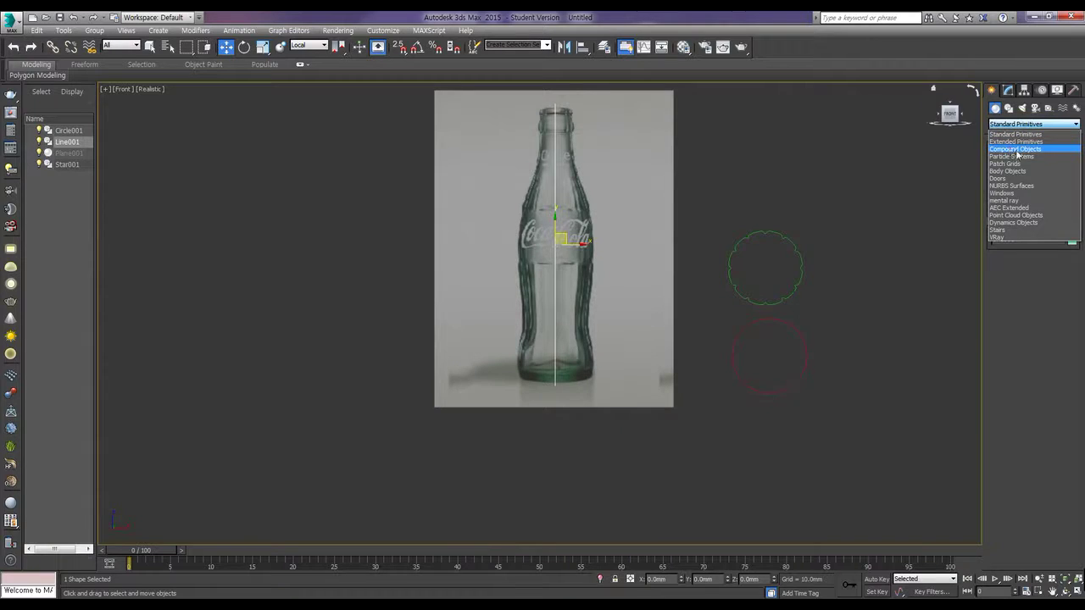
click(1046, 151)
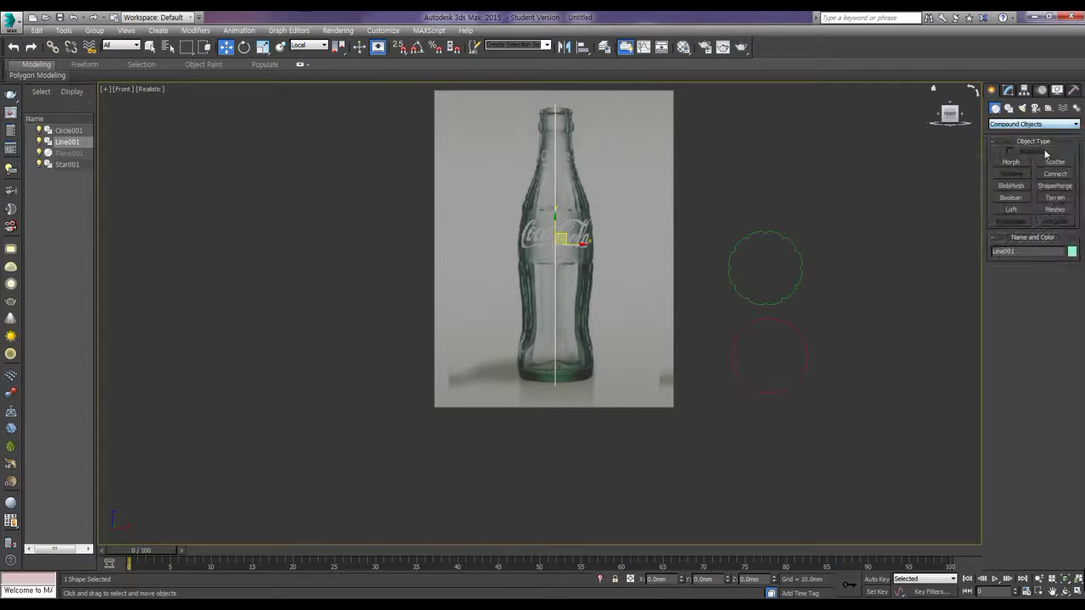
click(1019, 209)
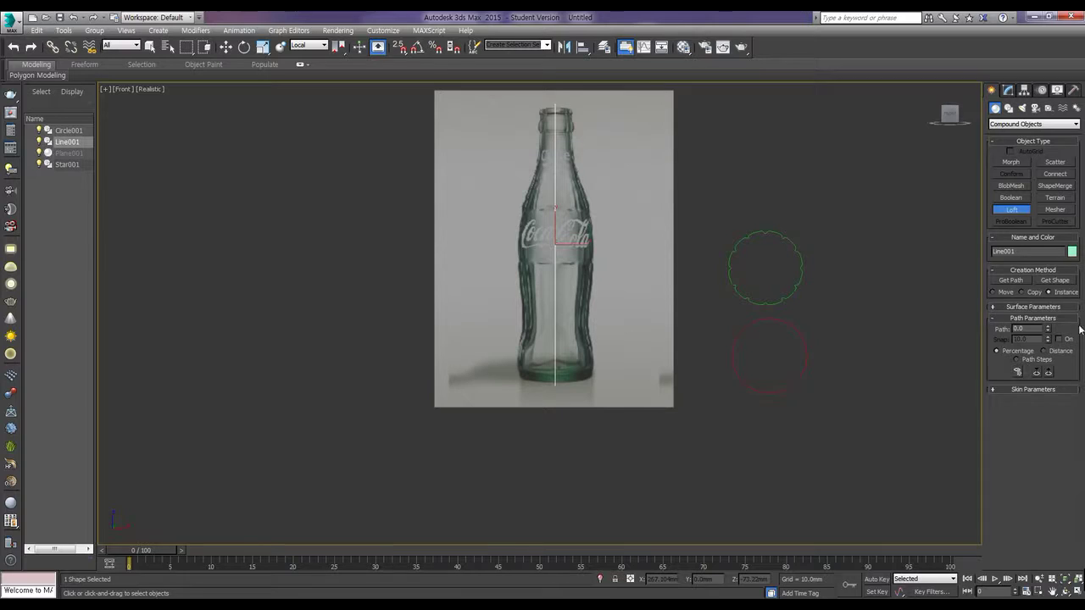
click(1069, 281)
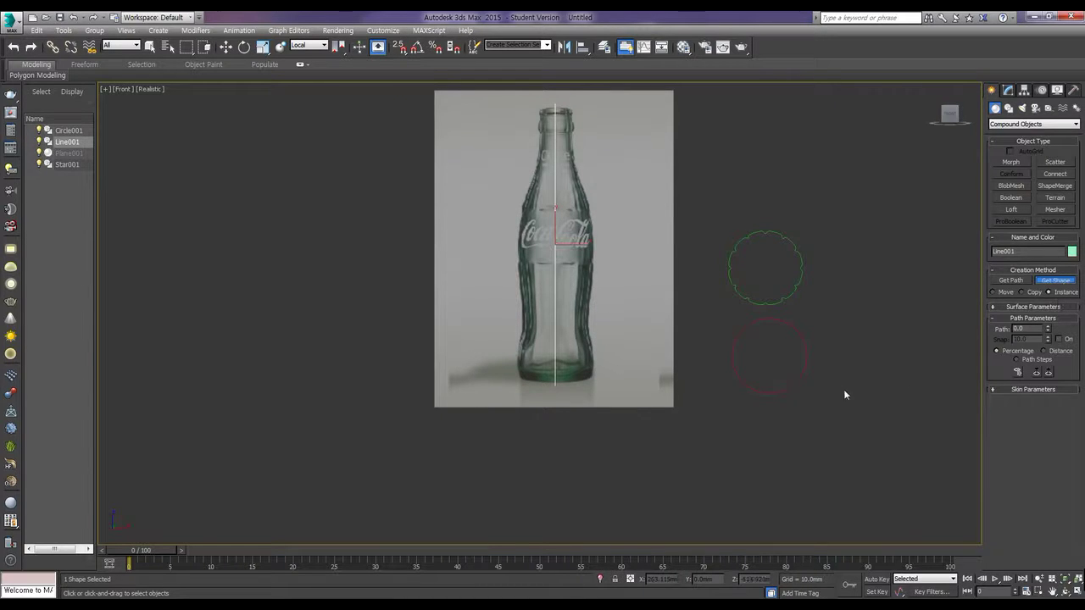
click(805, 346)
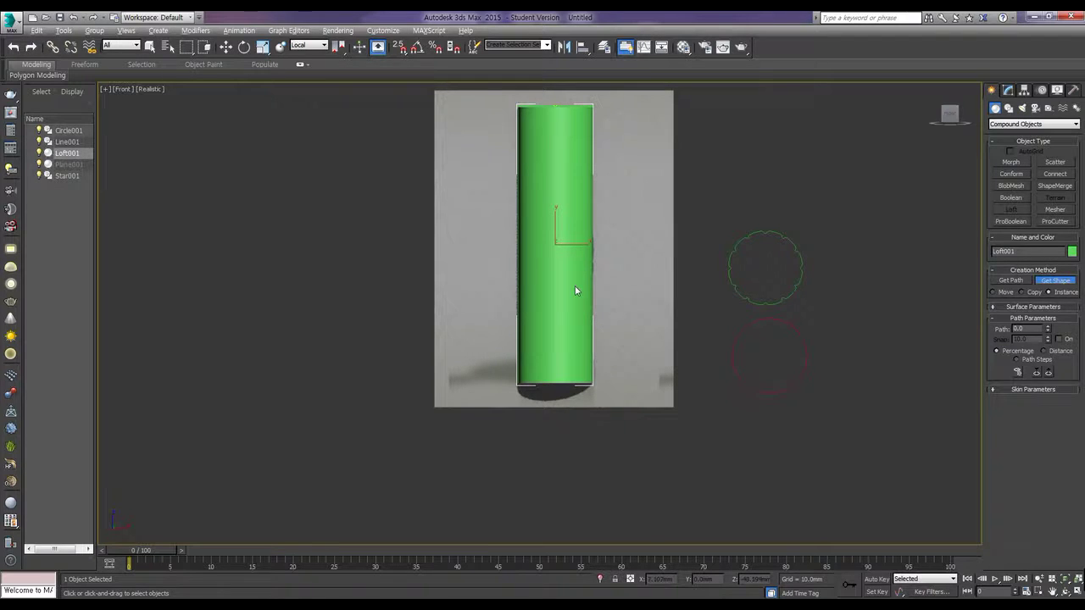
- Inspect the lofted cylinder in the Perspective view and return to the maximized Front view
key(alt+w)
click(782, 441)
scroll(781, 440, down, 4)
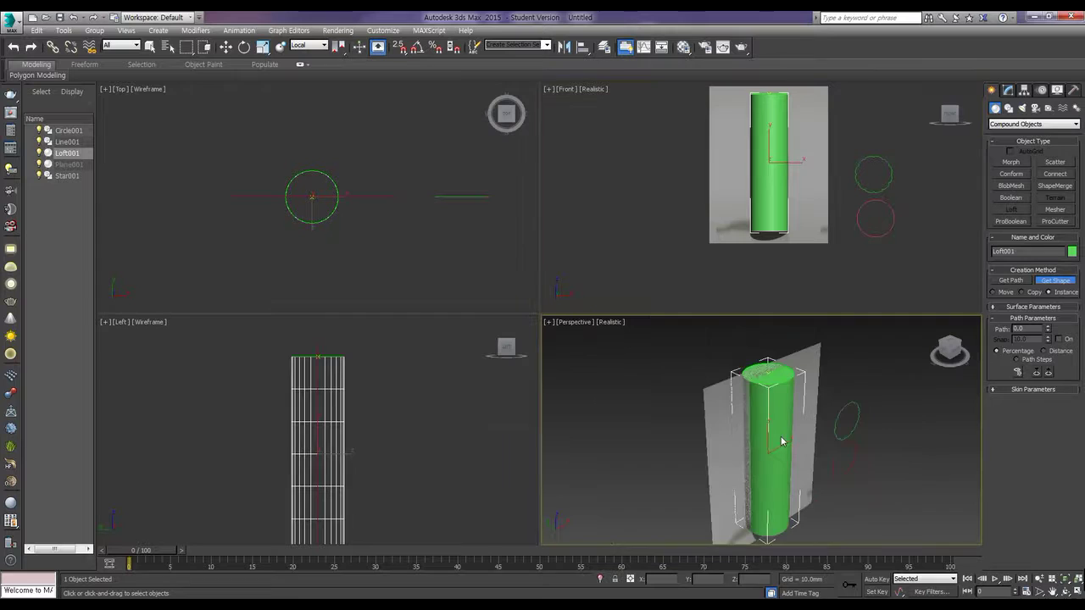
alt+middle_drag(789, 450, 697, 472)
middle_click(754, 272)
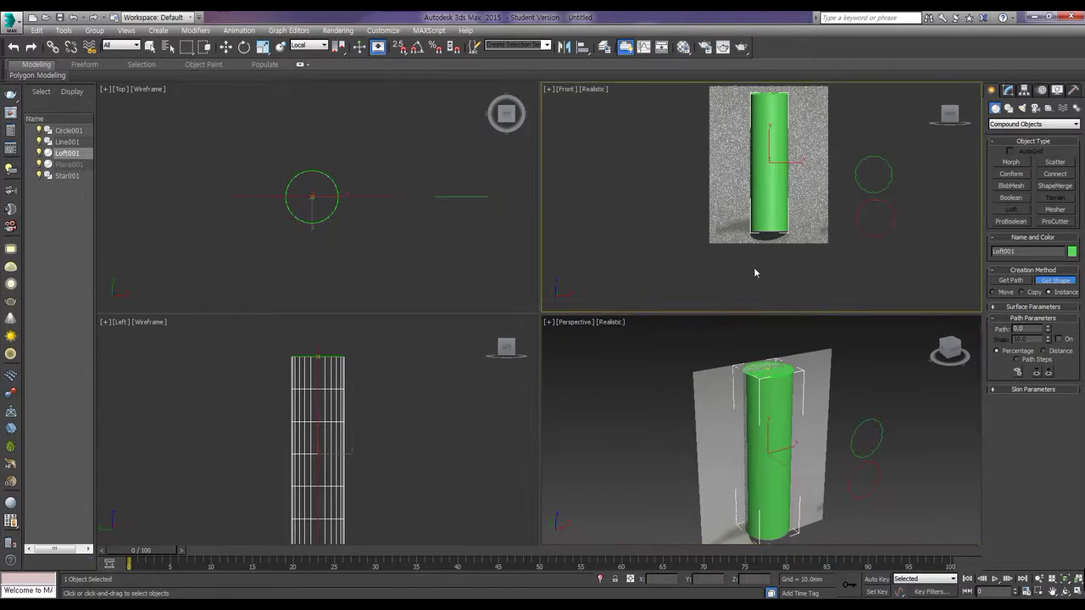
key(alt+w)
middle_drag(646, 267, 634, 303)
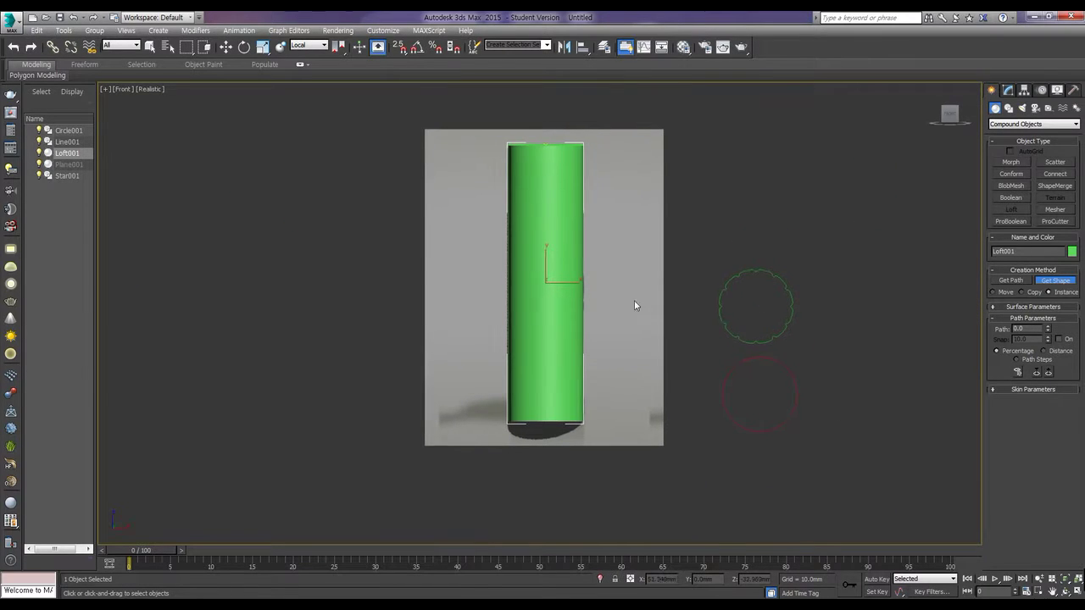
- Turn off both Skin and Skin in Shaded display for the loft to reveal the reference bottle
click(993, 389)
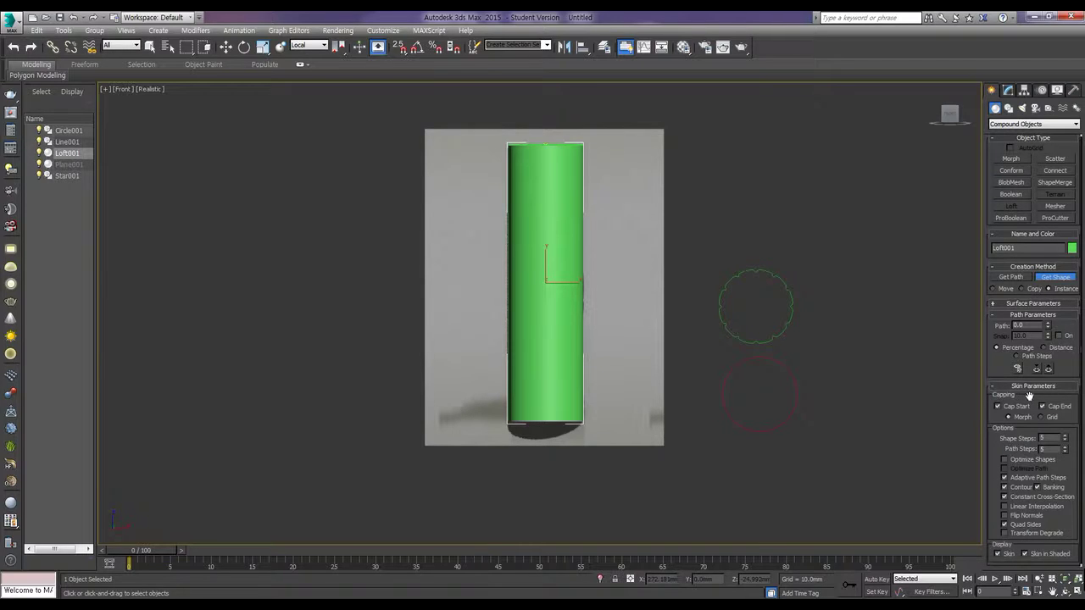
scroll(1027, 399, down, 2)
click(999, 552)
click(1025, 552)
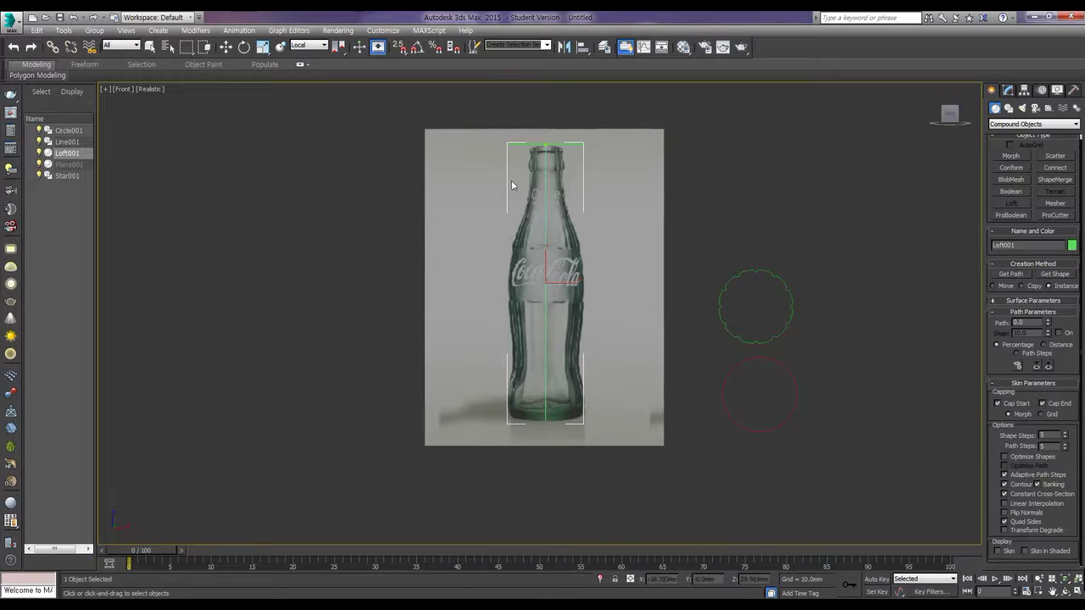
click(997, 550)
click(997, 550)
scroll(568, 219, up, 3)
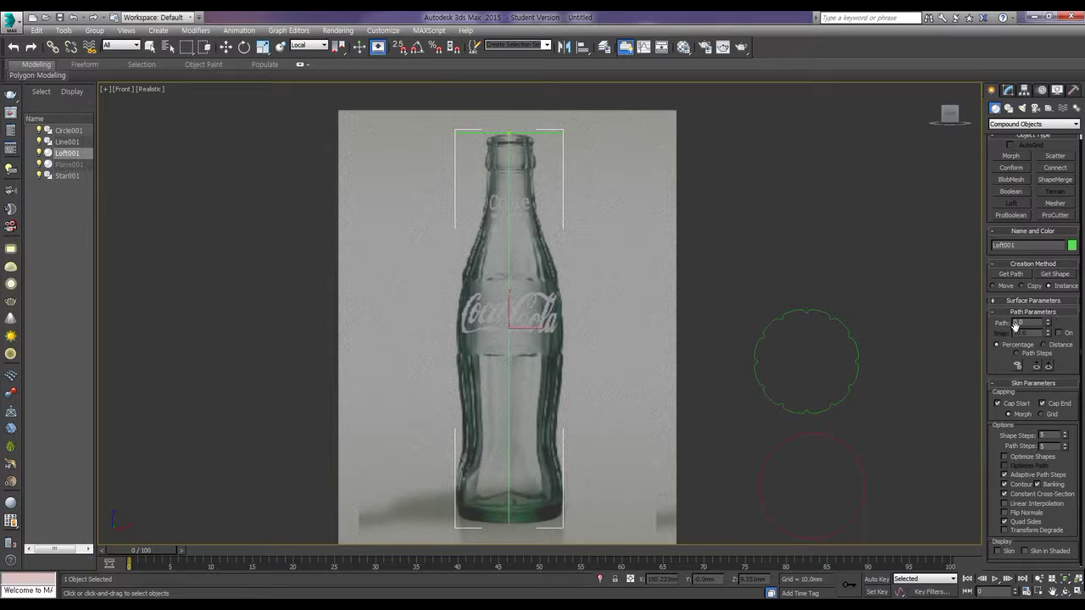
- Set the loft's path position to 2.2 percent and add the circle as the cross-section there
mouse_move(1049, 327)
mouse_down()
mouse_move(1051, 312)
mouse_move(1061, 320)
mouse_up()
mouse_move(1059, 263)
mouse_down()
mouse_move(1061, 222)
mouse_move(1061, 275)
mouse_up()
drag(1056, 237, 1058, 200)
double_click(1024, 323)
text(2.2)
click(1062, 277)
click(845, 440)
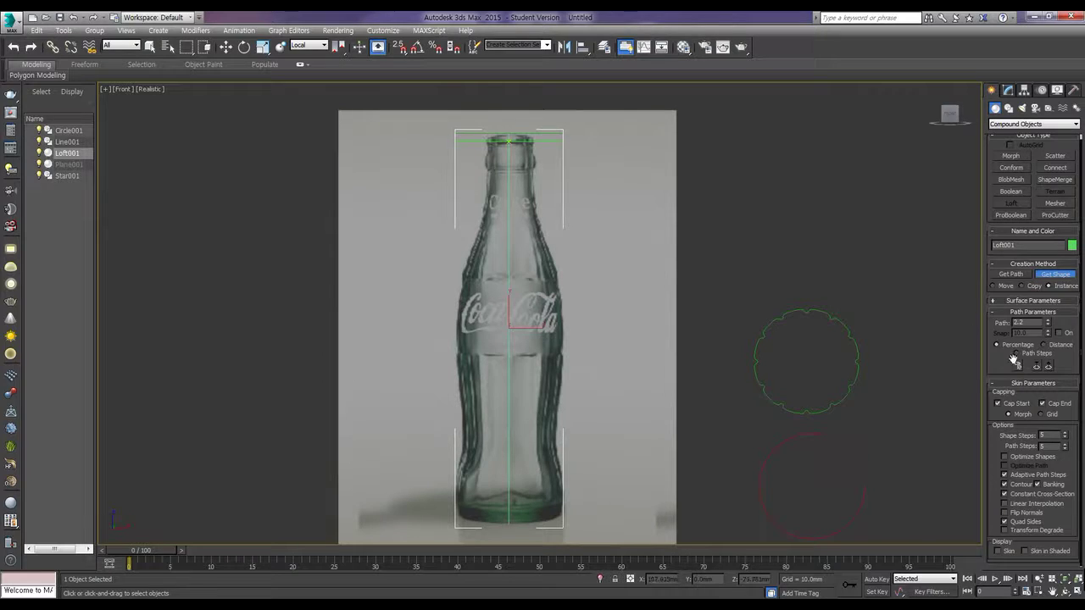
- Set the path position to 9 percent, under the neck ring, and add the circle as a cross-section
drag(1048, 325, 1052, 149)
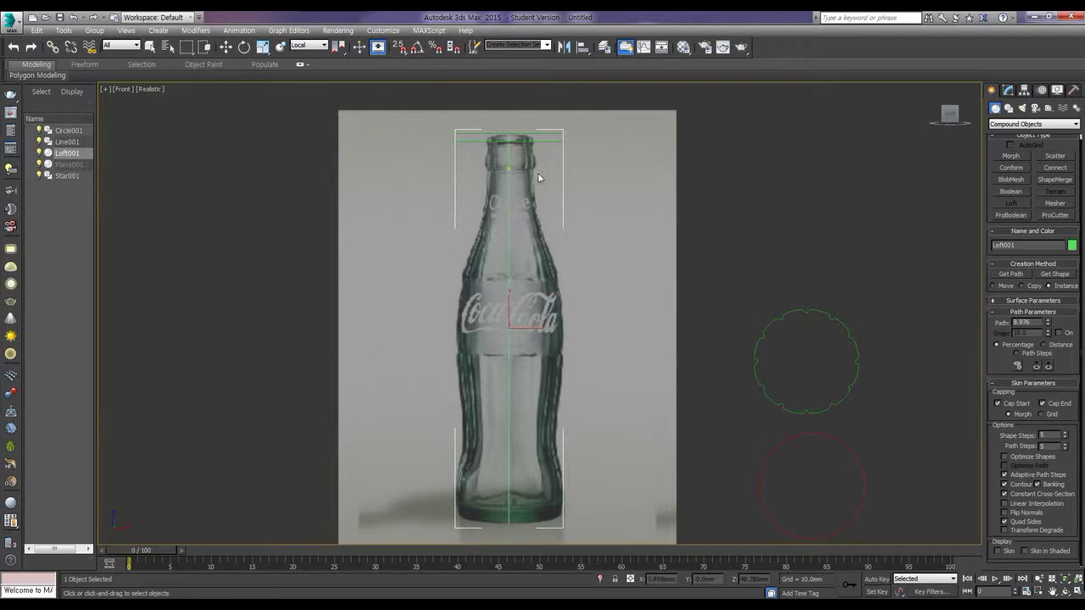
drag(1036, 323, 1004, 327)
text(0)
click(1065, 277)
click(850, 447)
- Set the path position to 22 percent and add the fluted star as the cross-section there
scroll(1060, 323, up, 2)
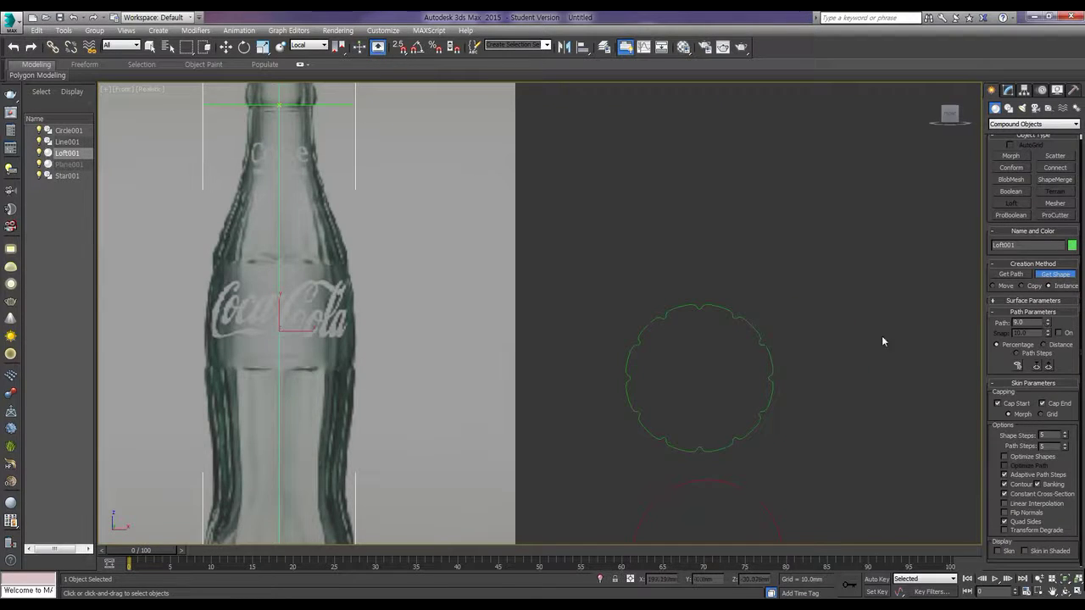
scroll(593, 339, down, 2)
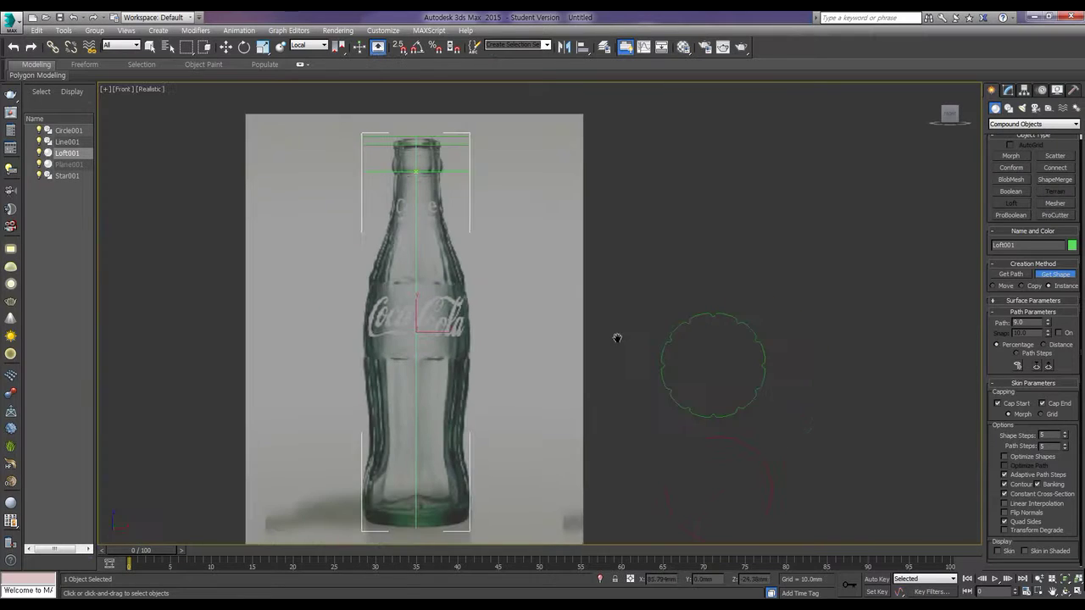
middle_drag(616, 343, 632, 310)
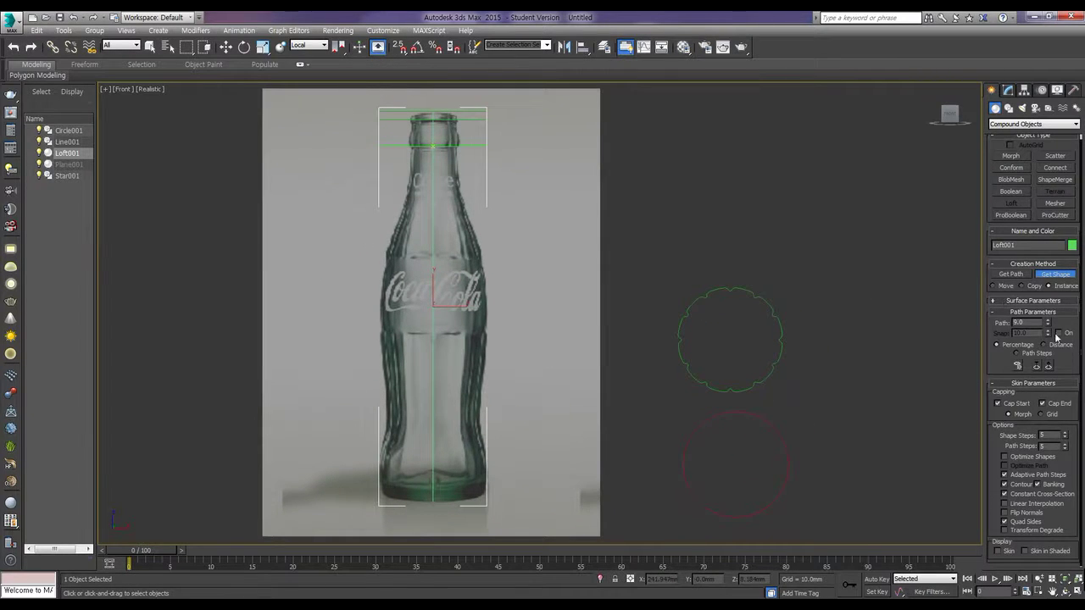
drag(1047, 326, 1050, 310)
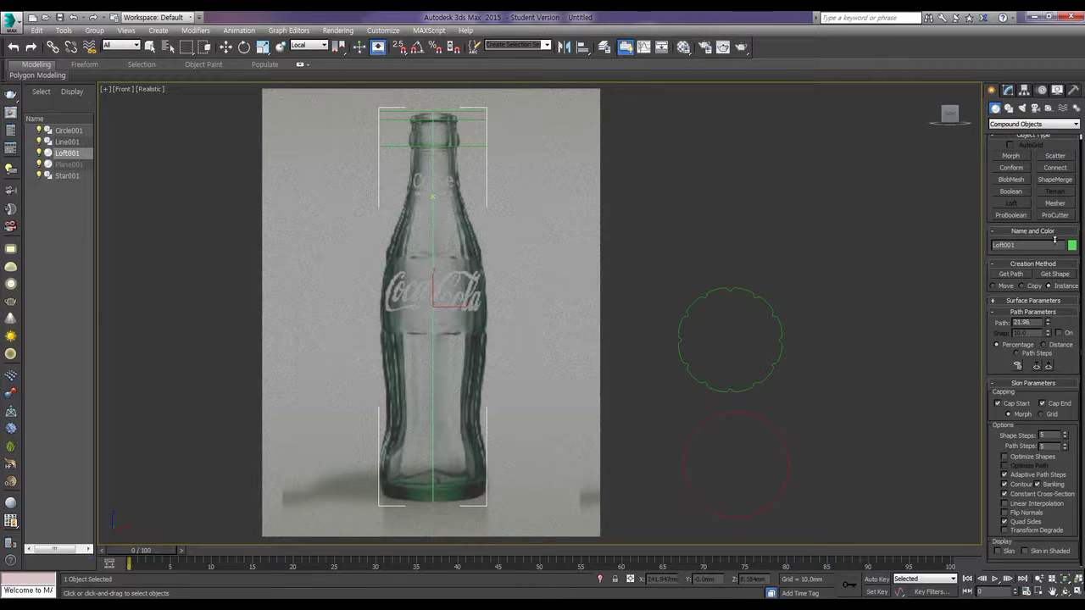
drag(1054, 245, 1054, 234)
double_click(1023, 322)
text(22.6)
key(Return)
click(1055, 273)
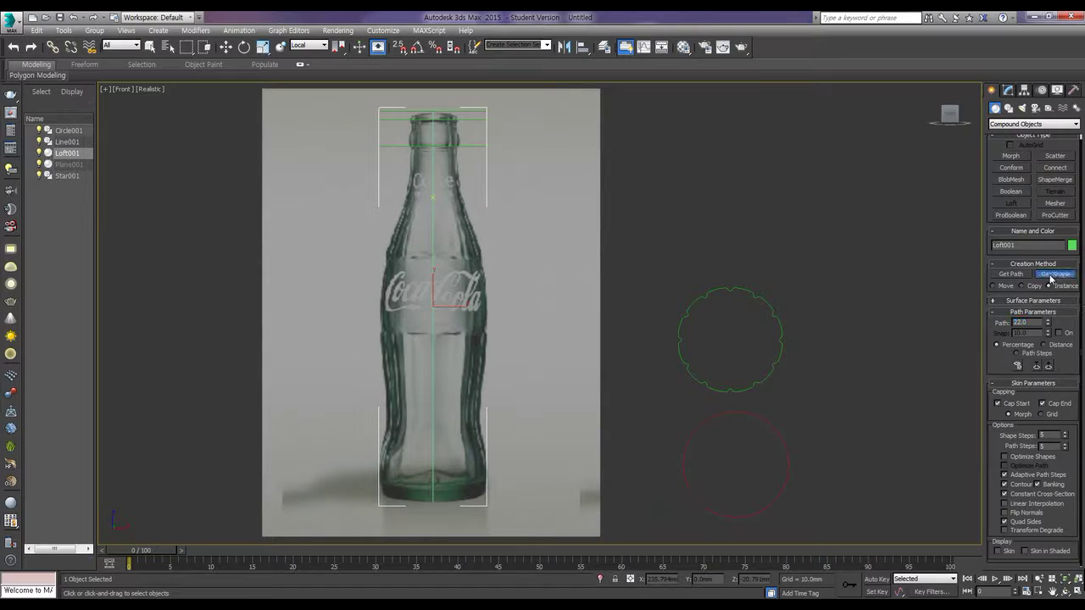
click(751, 290)
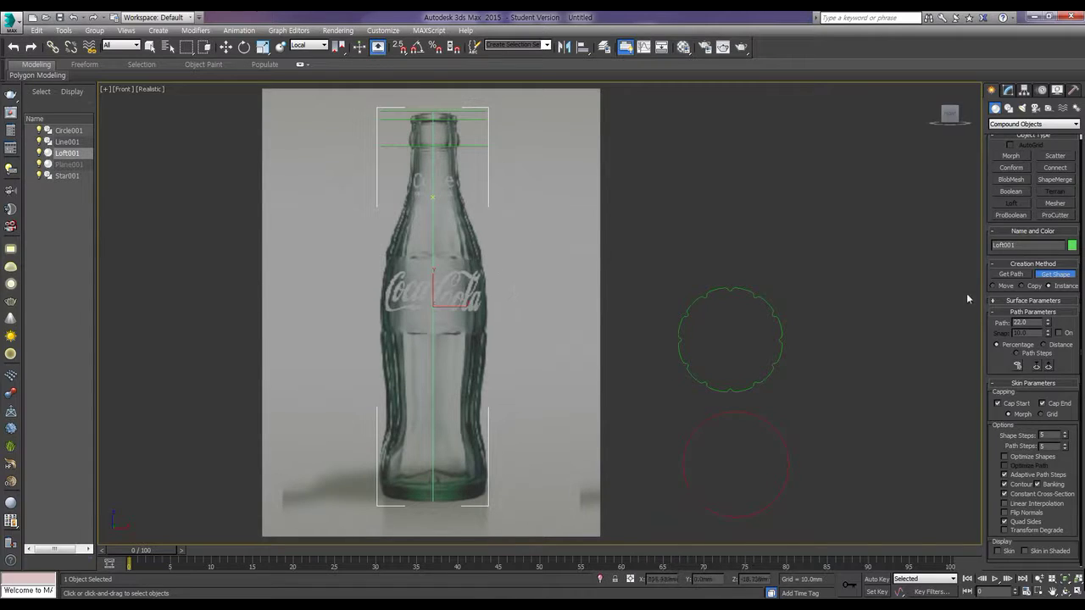
- Add the fluted star as another cross-section at the upper edge of the bottle's label band
drag(1048, 326, 1046, 285)
text(38)
click(1055, 274)
click(751, 291)
- Set the path position to 38 percent and add the circle as the cross-section there
drag(1049, 325, 1049, 332)
text(50)
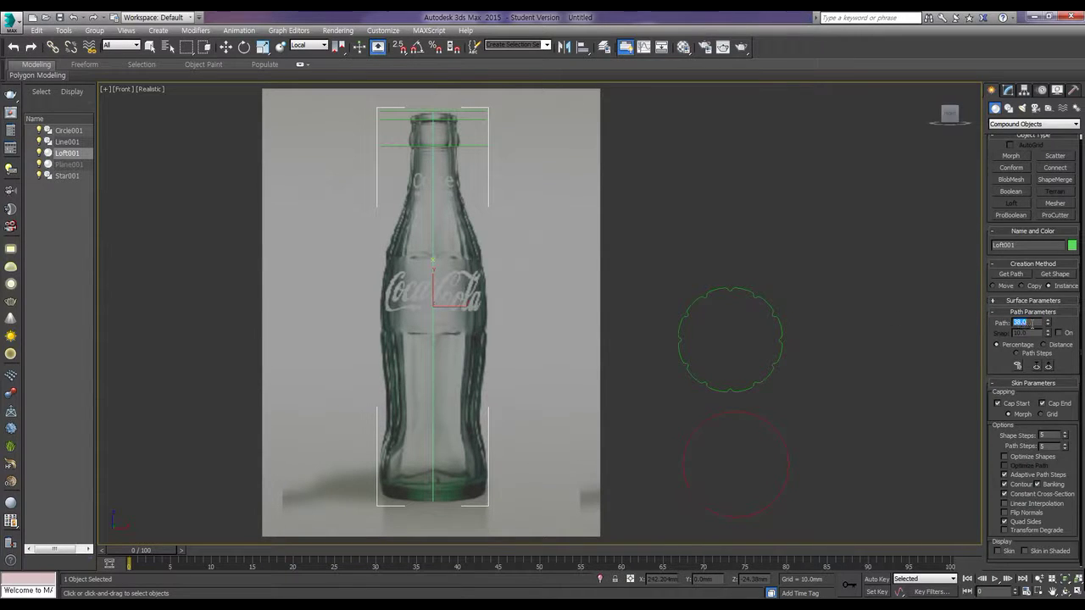
click(1061, 274)
click(789, 455)
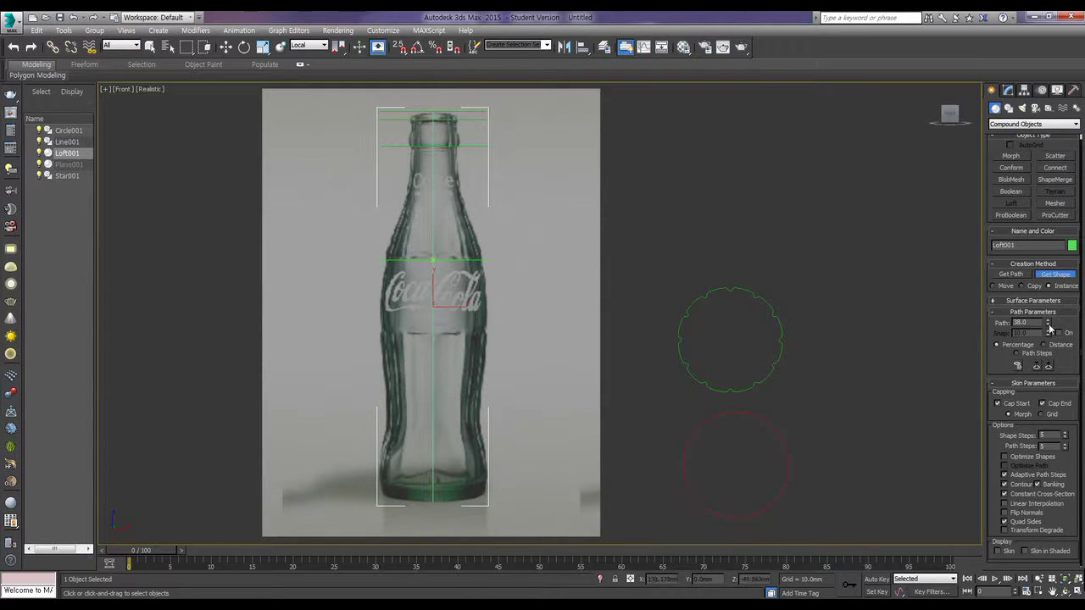
- Set the path position to 56 percent, at the label band's lower edge, and add the circle there
drag(1049, 329, 1047, 300)
drag(1050, 323, 1049, 323)
double_click(1024, 323)
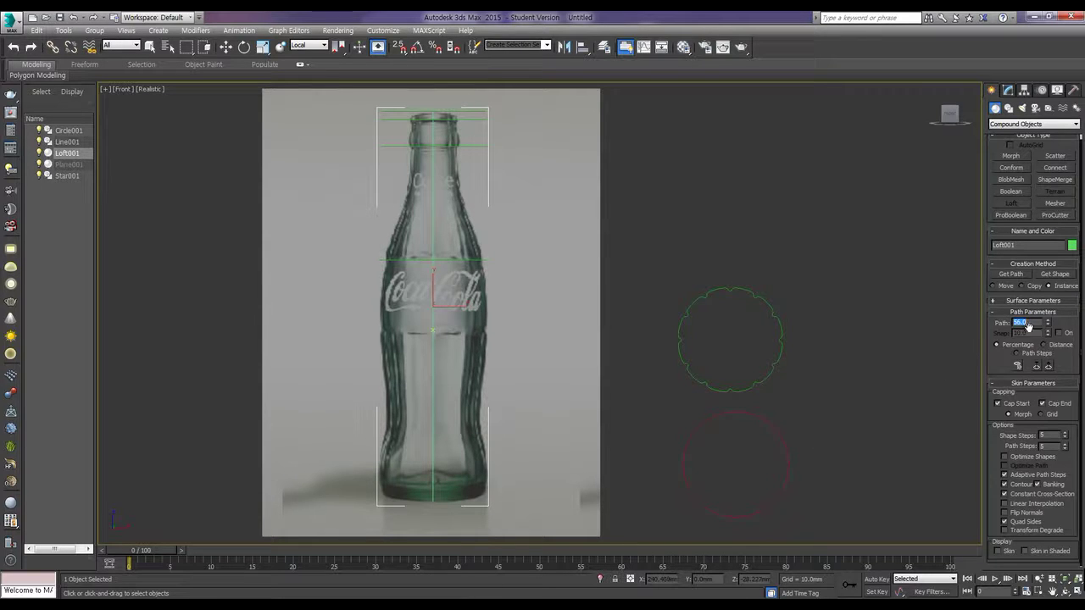
click(1056, 275)
click(765, 414)
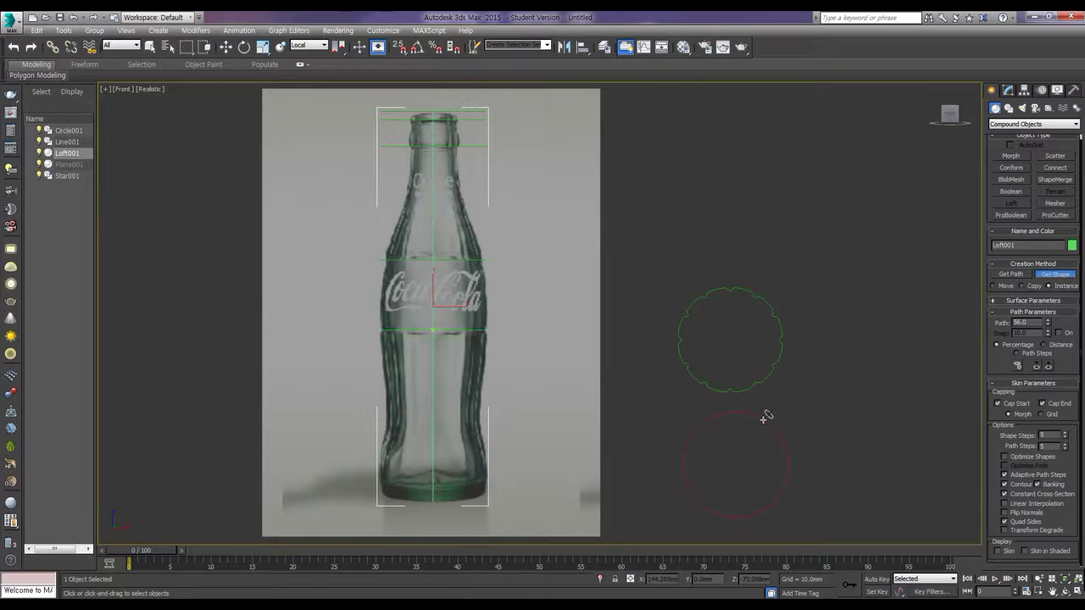
right_click(941, 327)
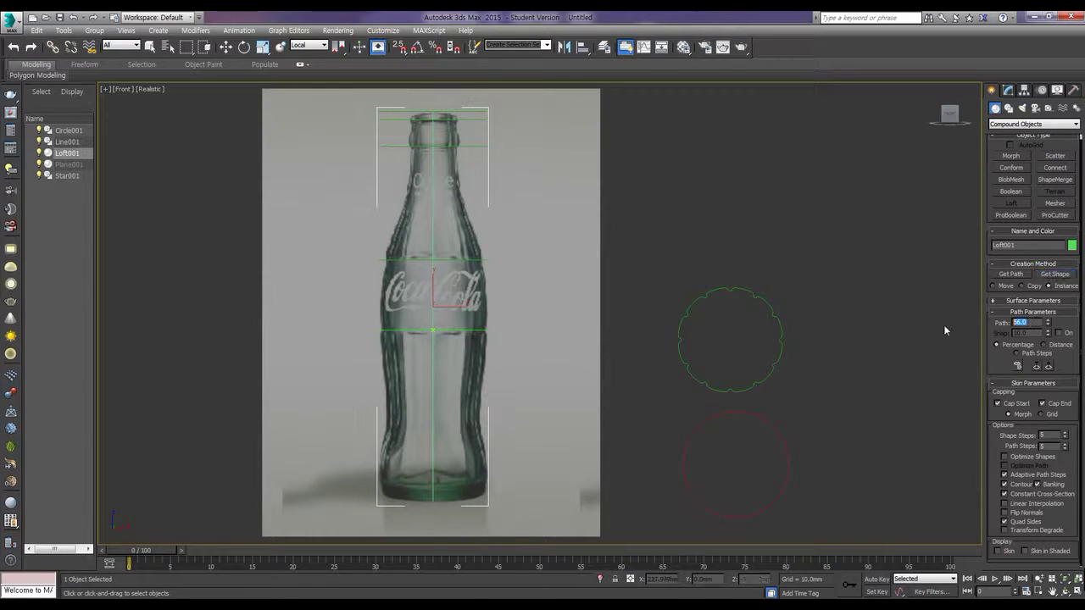
- Set the path position to 57 percent and add the fluted star as the cross-section there
text(57)
click(1049, 274)
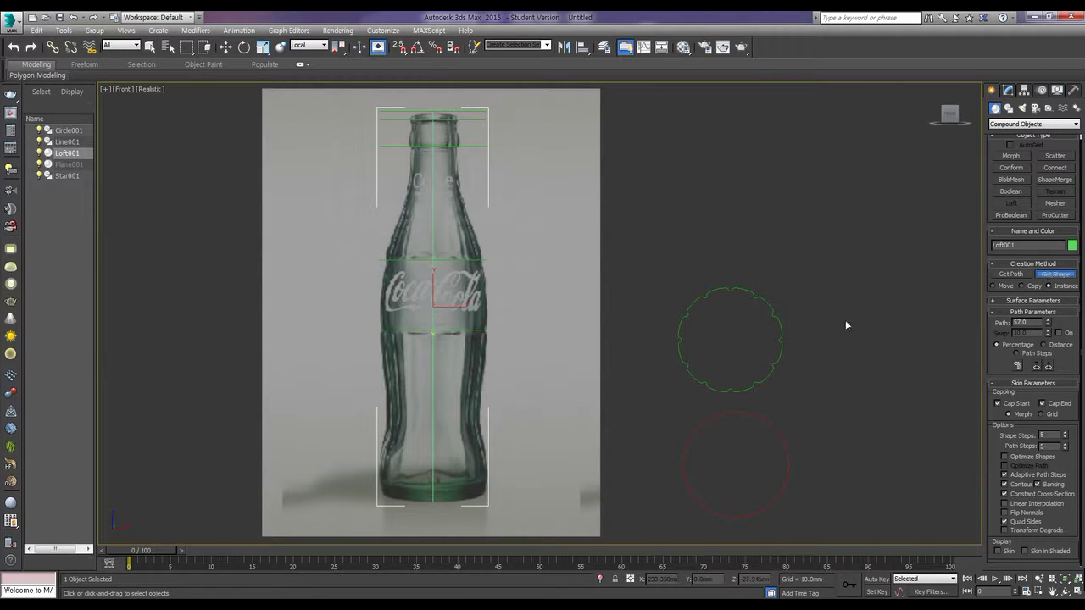
click(768, 301)
- Set the path position to 91 percent and add the fluted star as the cross-section there
drag(1047, 324, 1056, 288)
double_click(1021, 323)
text(91)
click(1055, 274)
click(768, 301)
- Move the path position down to just above the bottle's base and add a circular cross-section there
drag(1049, 323, 1049, 314)
double_click(1031, 323)
text(95)
key(Return)
text(9)
text(9)
click(1060, 274)
- Add the circle as the cross-section at path position 100 and open the loft's modification settings
mouse_move(1049, 325)
mouse_down()
mouse_move(1049, 306)
mouse_move(1050, 322)
mouse_up()
click(1066, 274)
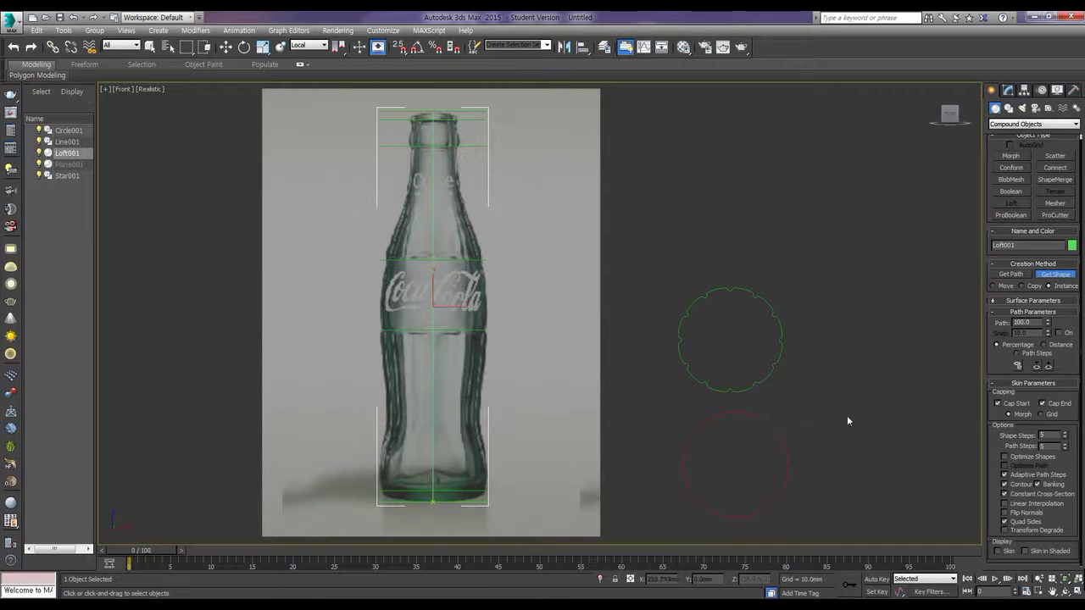
key(w)
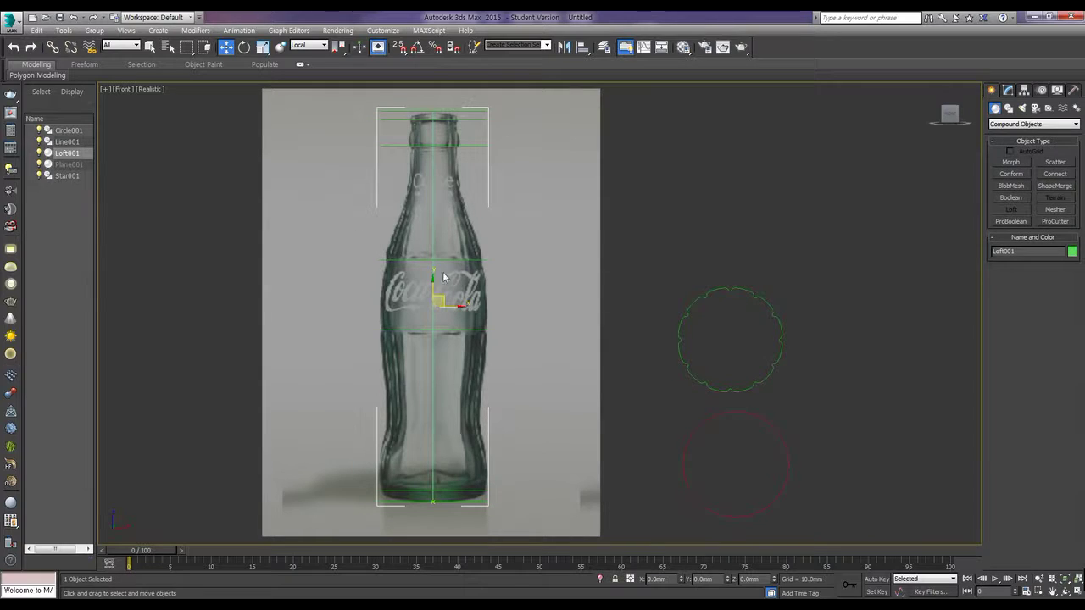
click(1010, 97)
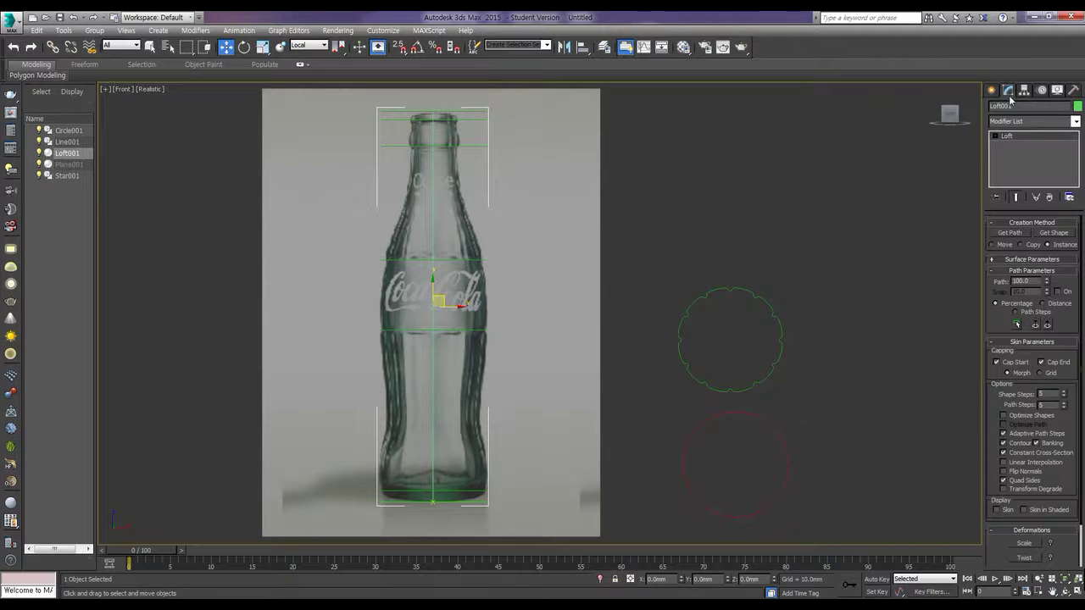
- Display the loft's skin and open its Scale deformation graph in an enlarged window beside the bottle
click(997, 509)
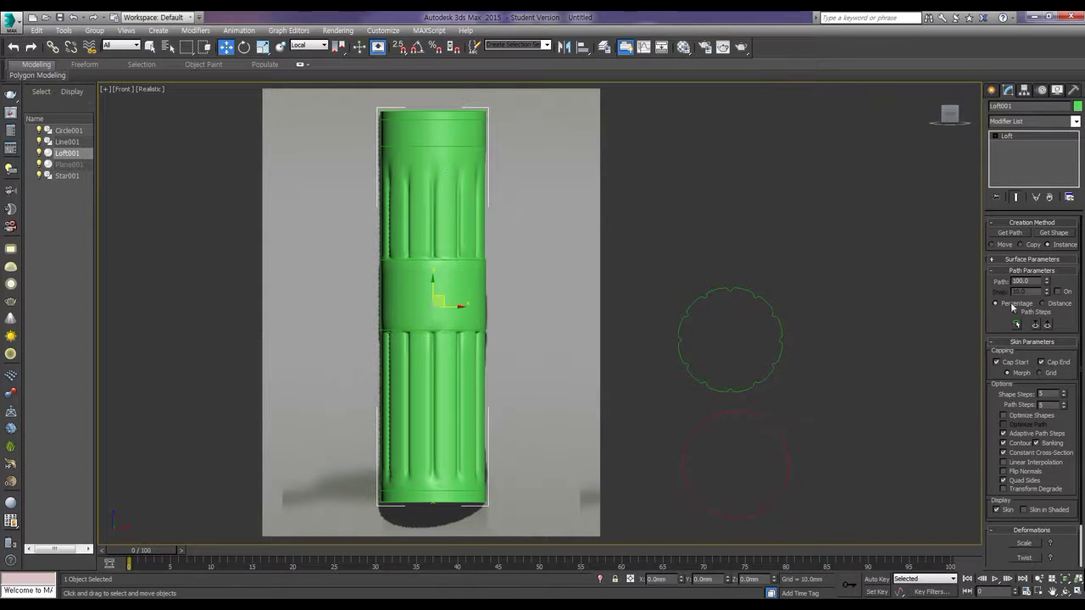
scroll(1070, 423, down, 3)
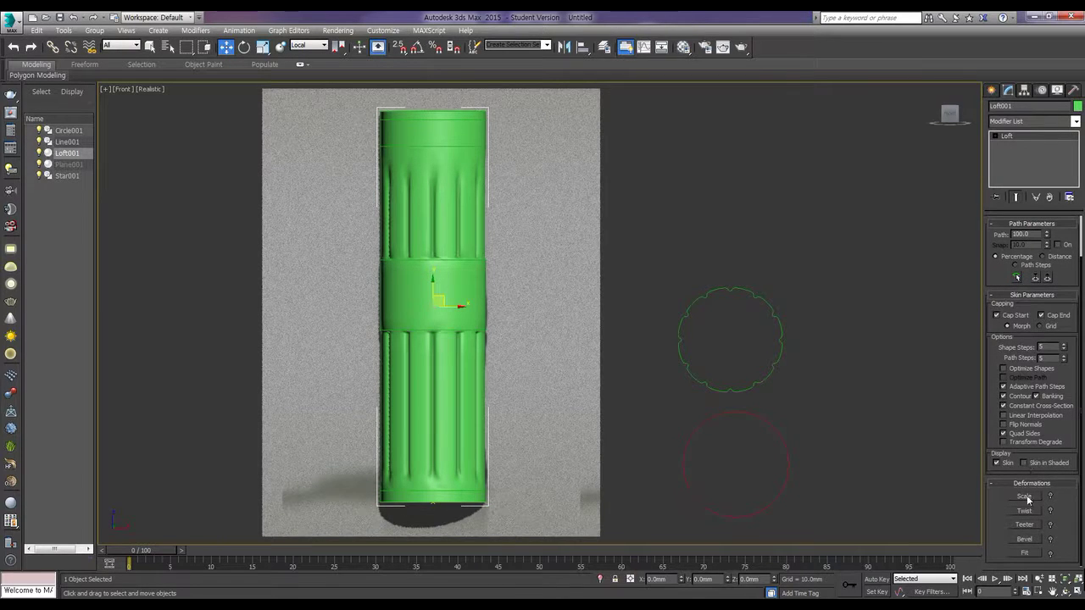
click(1024, 497)
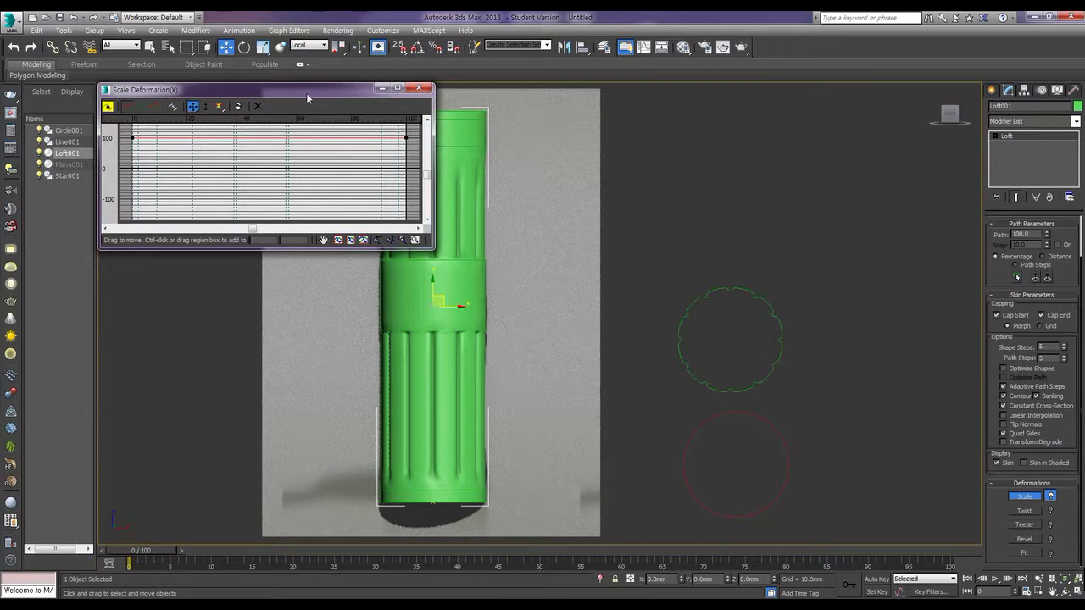
click(422, 89)
middle_drag(497, 283, 346, 281)
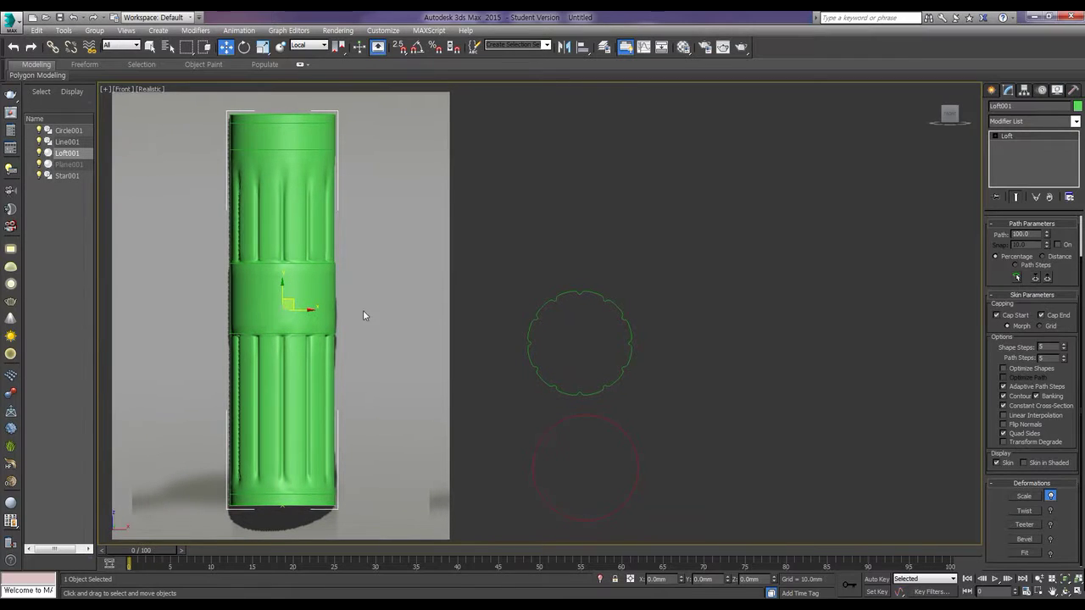
click(1035, 496)
drag(316, 88, 586, 100)
drag(704, 261, 985, 453)
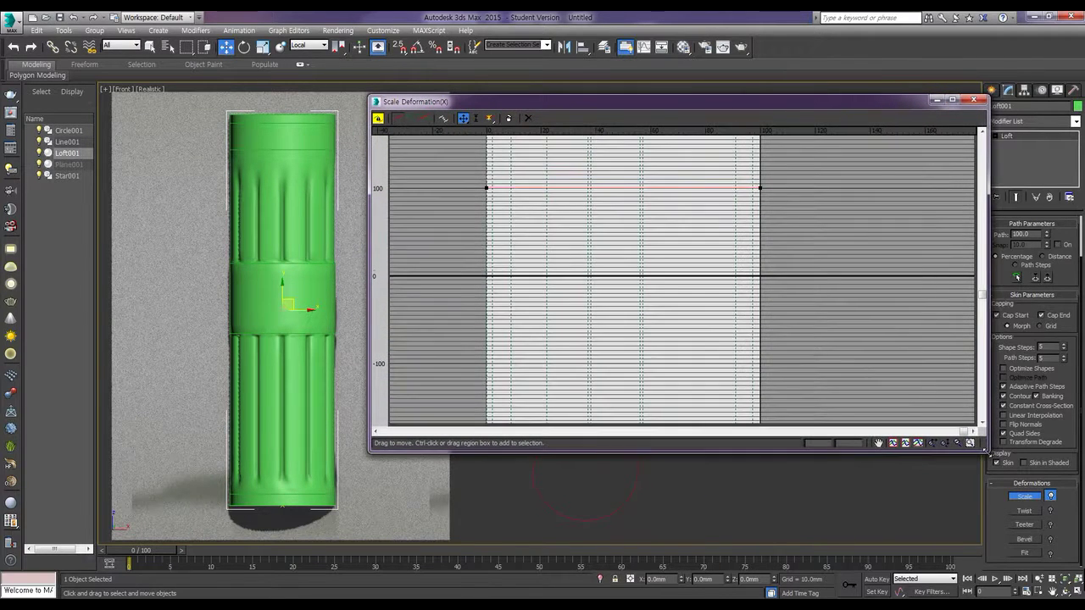
- Lower the start point of the scale curve to about 43 percent to narrow the loft at the bottle's mouth
click(958, 442)
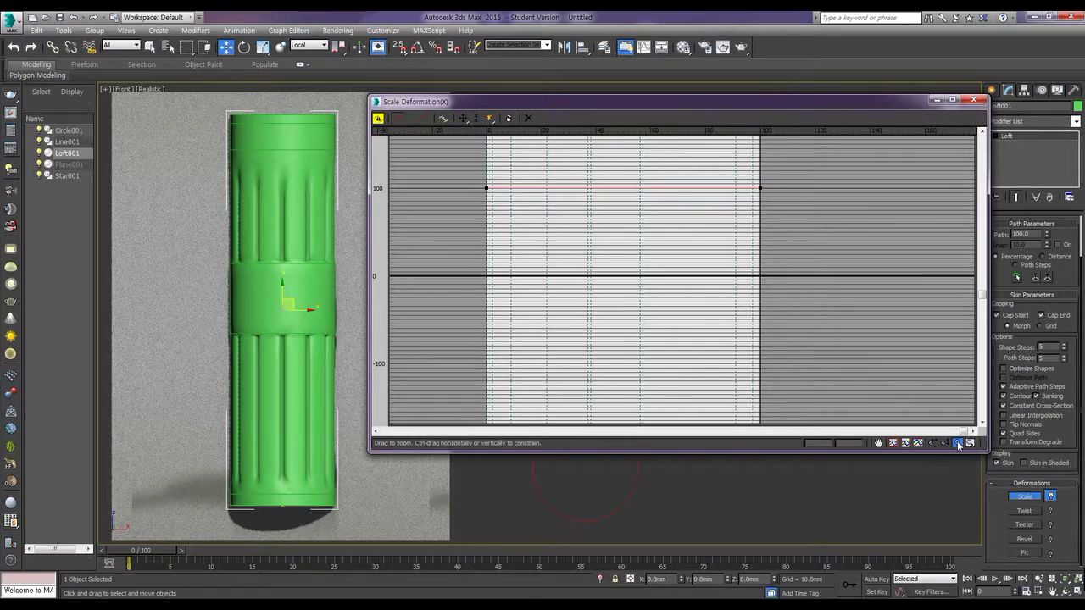
drag(725, 300, 734, 271)
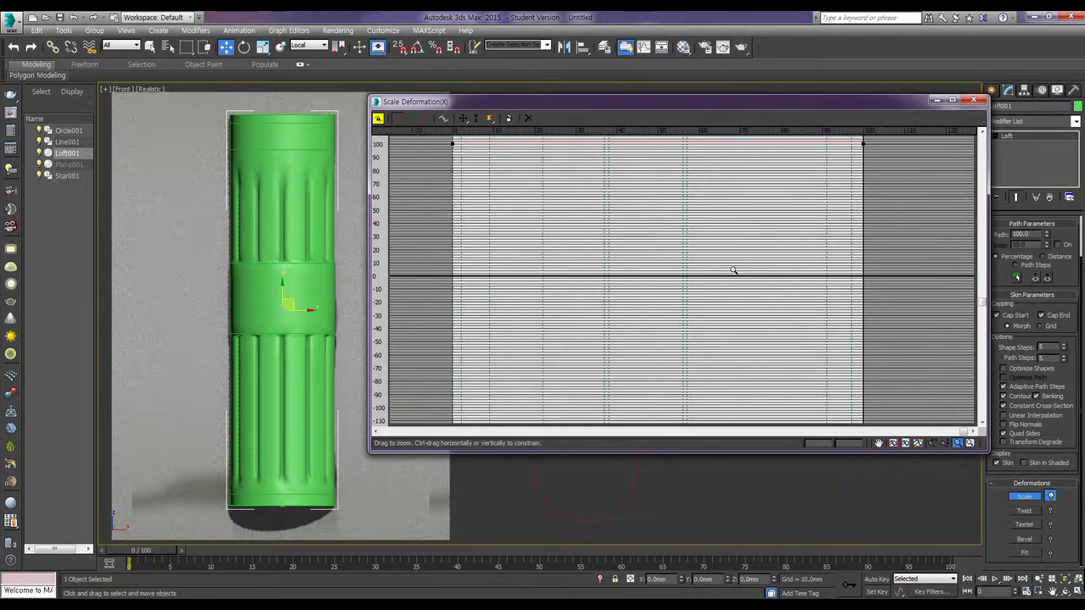
click(464, 120)
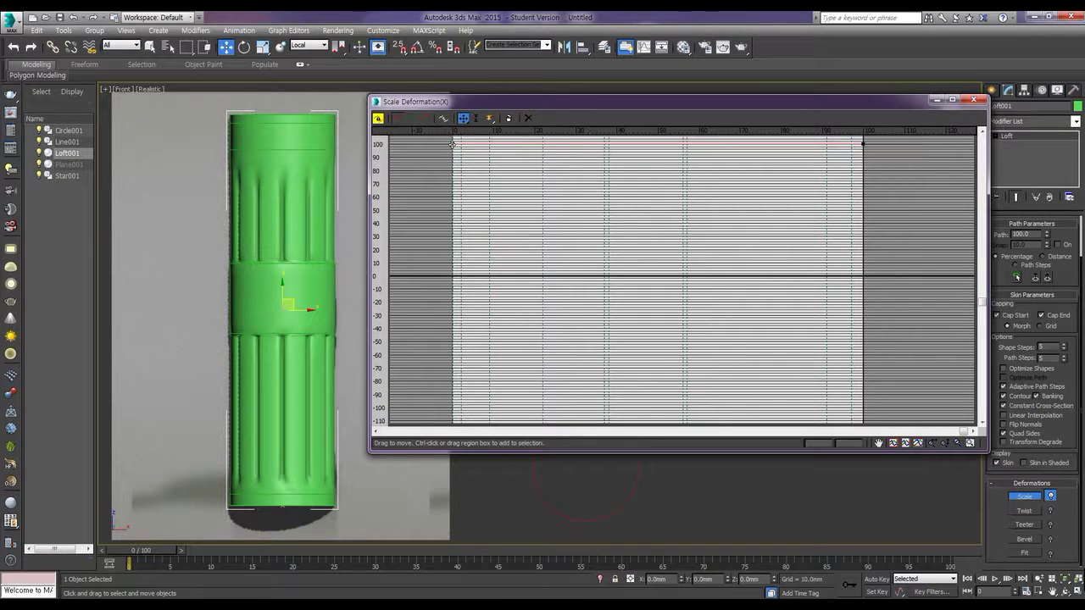
click(452, 144)
drag(452, 145, 457, 220)
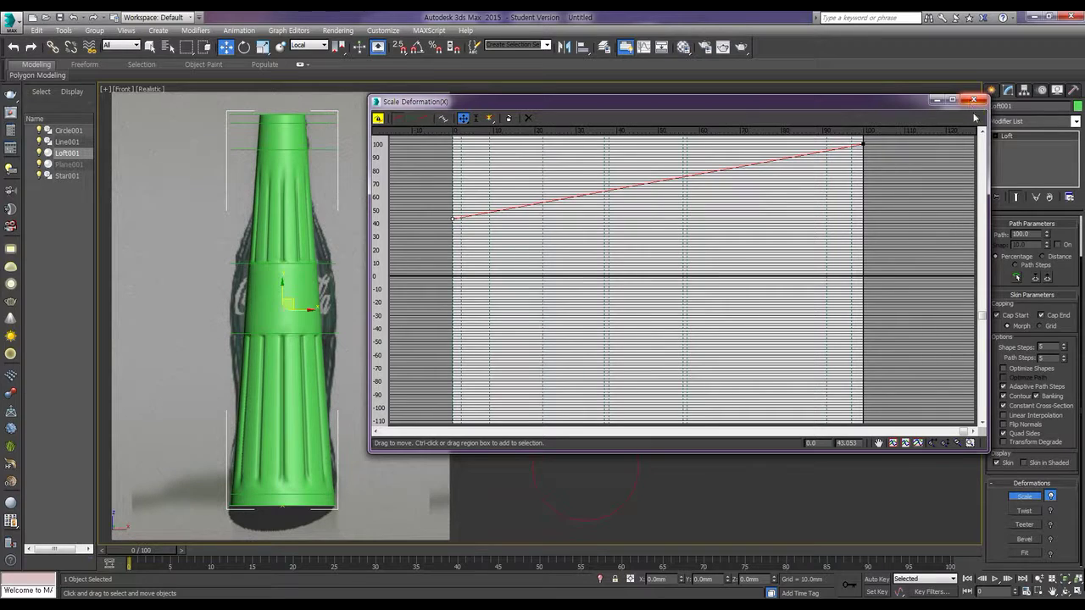
- Insert control points on the scale curve at about 3, 9, 37, 38, 56, 57, 76 and 97 percent of the path
click(490, 118)
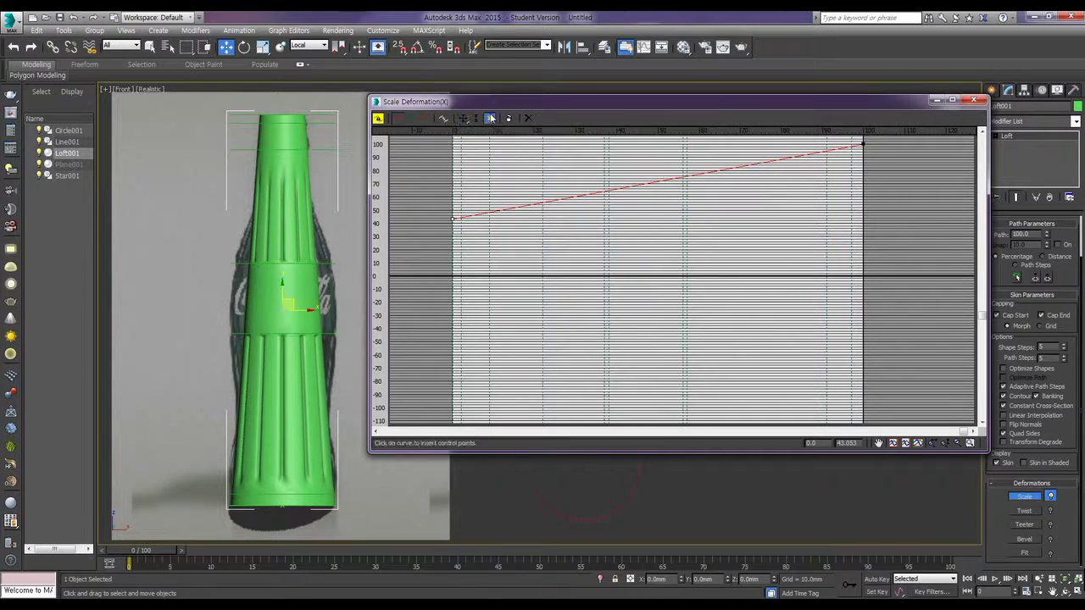
click(464, 217)
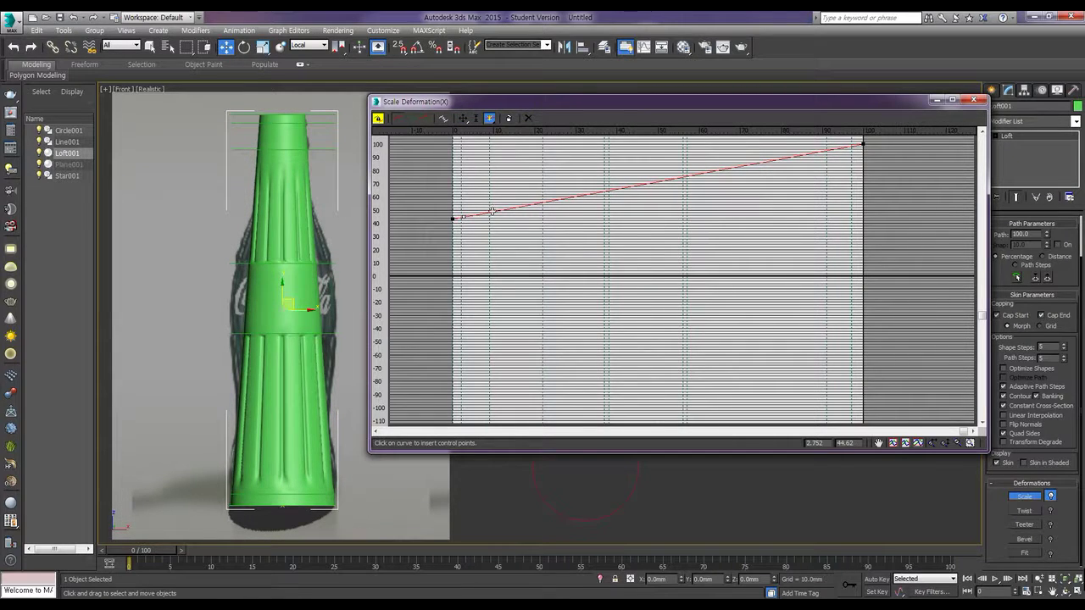
click(491, 212)
click(602, 192)
click(609, 190)
click(683, 178)
click(688, 177)
click(767, 161)
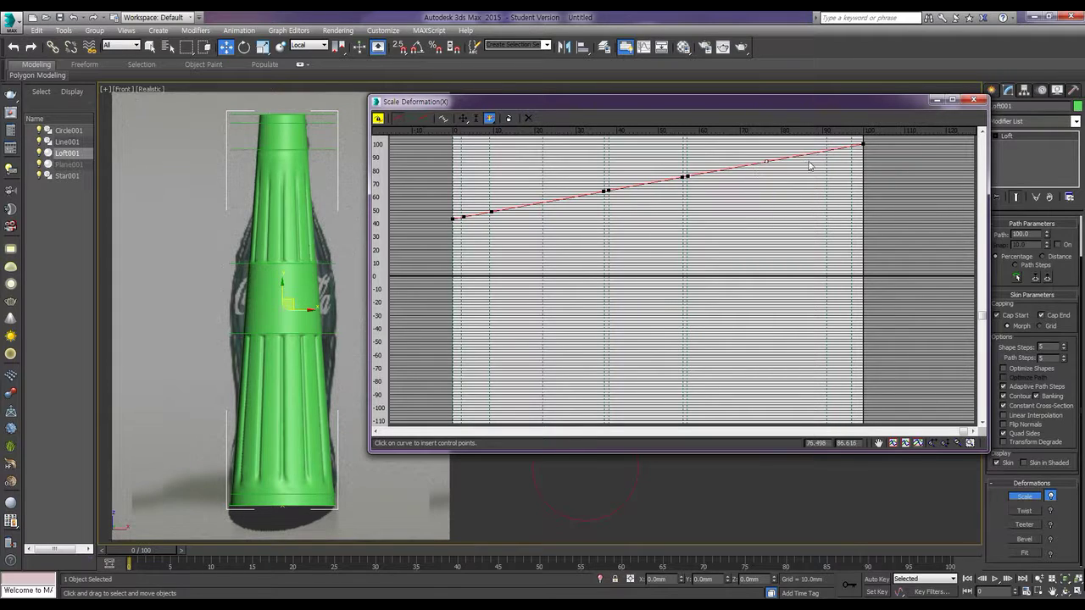
click(851, 147)
- Raise the control point near path position 97 to about 100 percent scale, level with the end point
click(463, 119)
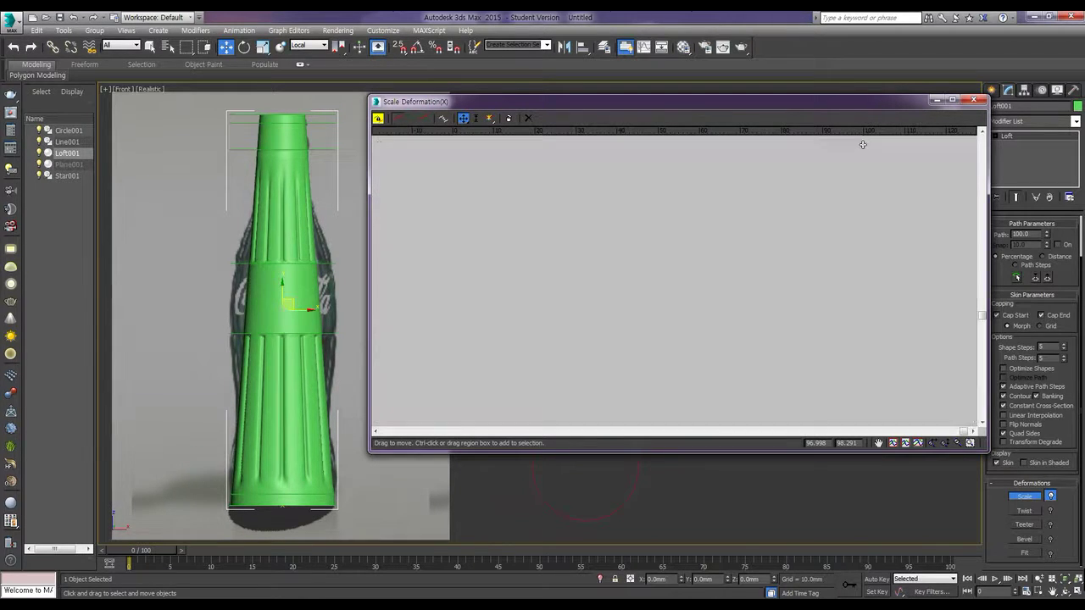
click(861, 145)
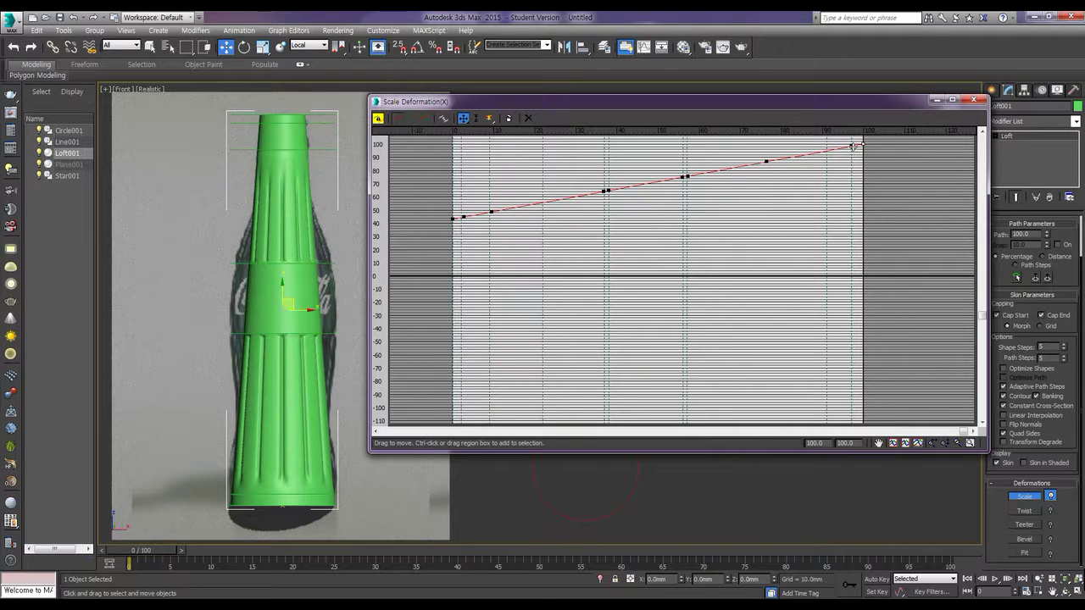
drag(851, 145, 850, 142)
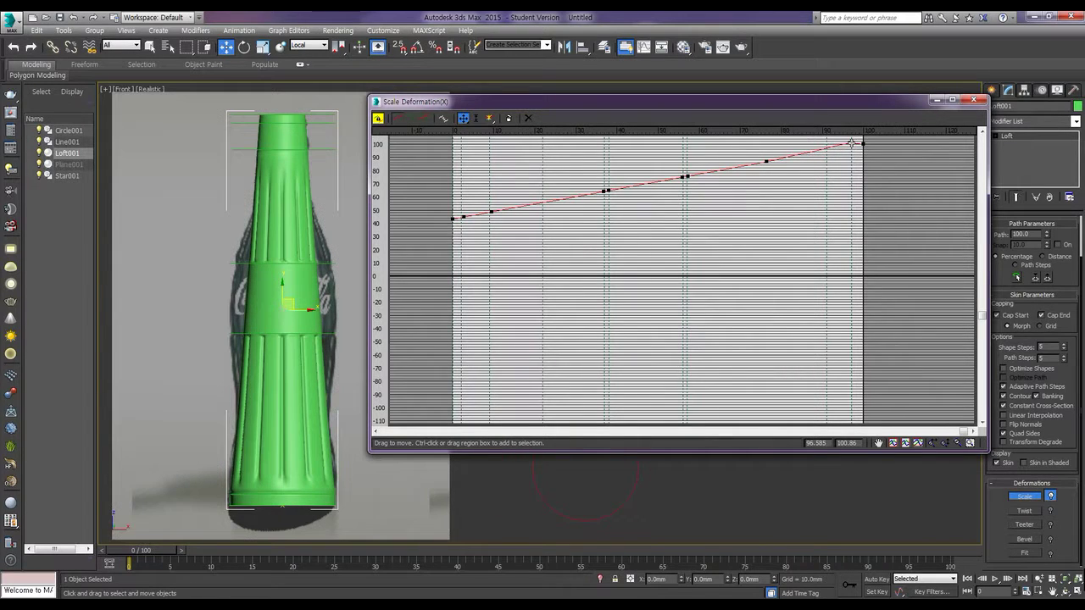
drag(851, 142, 852, 142)
drag(851, 141, 851, 145)
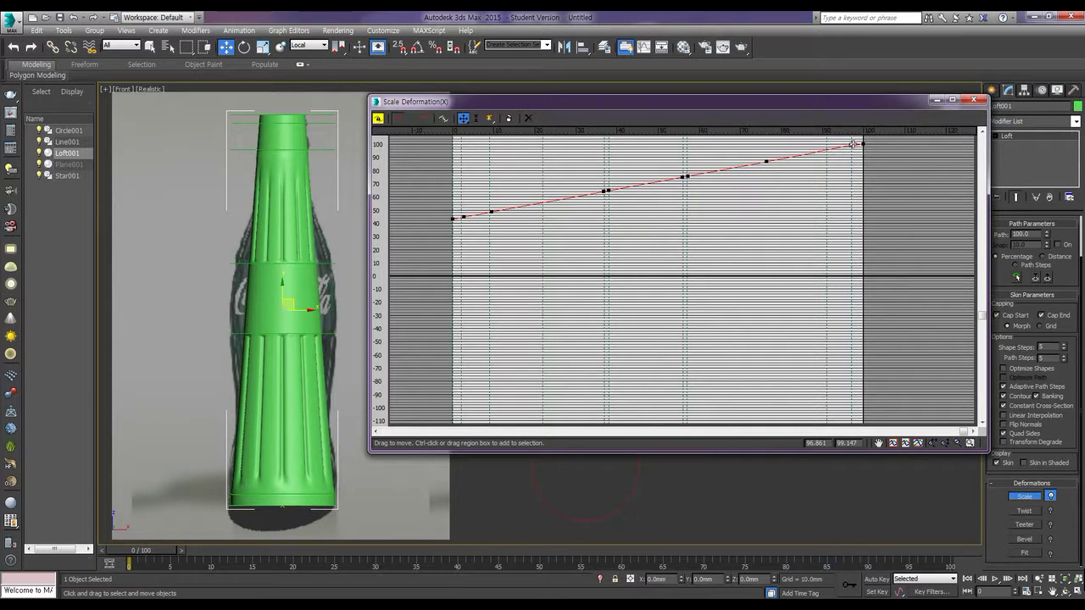
drag(852, 144, 852, 142)
- Move the control point near path position 76 to about 79 percent along the path and 90 percent scale
click(767, 161)
drag(767, 162, 767, 155)
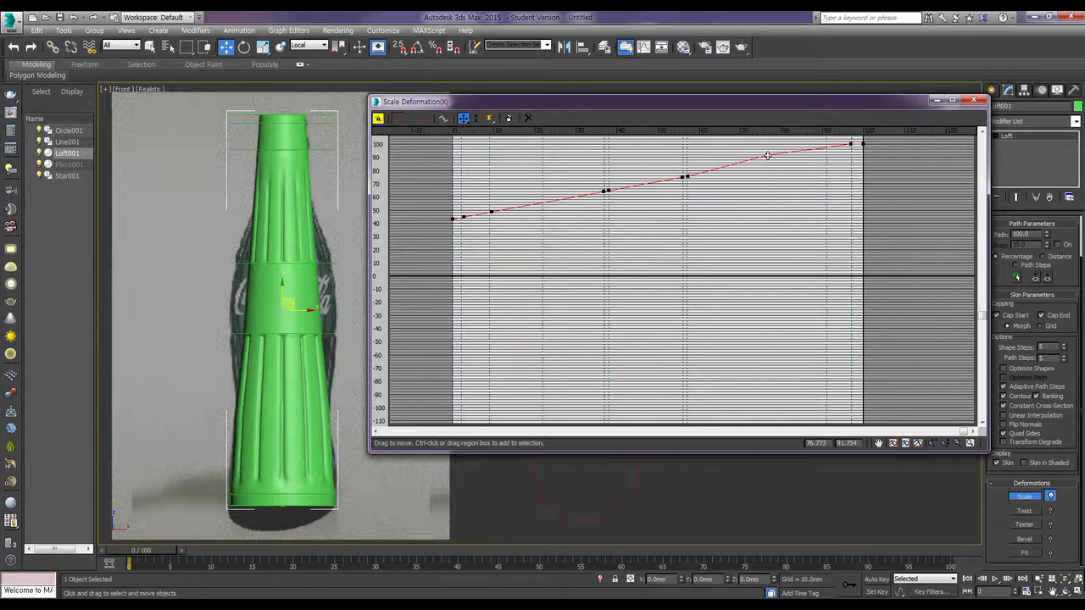
mouse_move(766, 155)
mouse_down()
mouse_move(772, 169)
mouse_move(774, 150)
mouse_up()
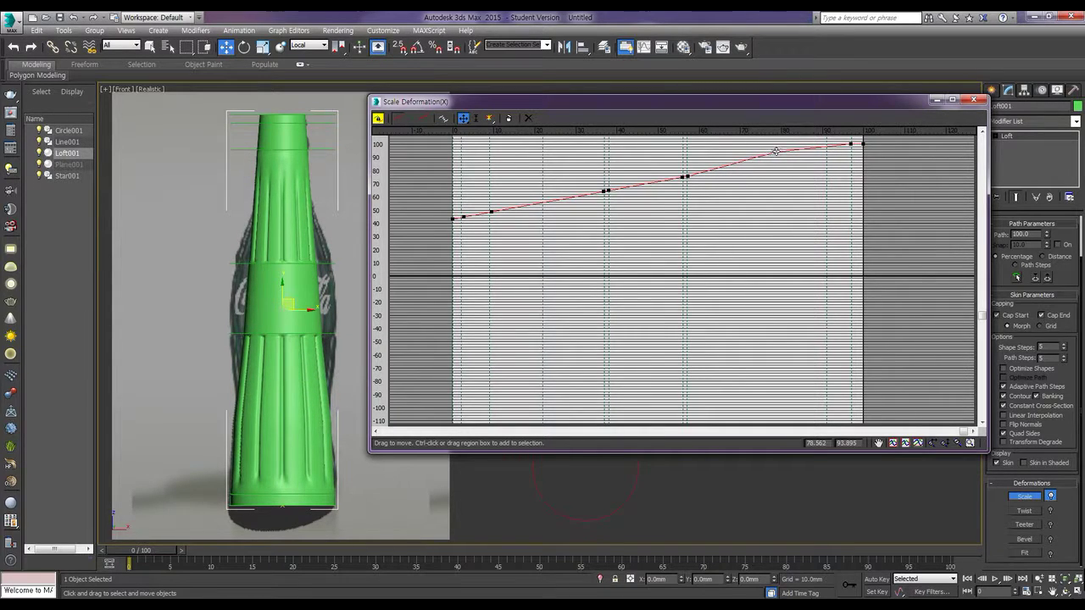
drag(775, 152, 776, 157)
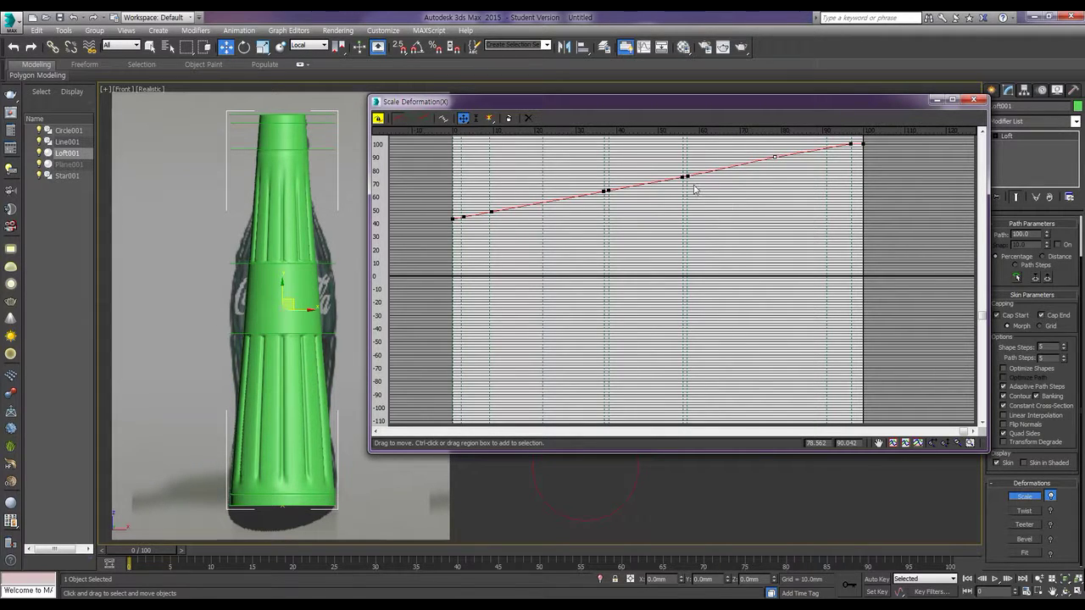
- Raise the point pairs bounding the label band, near path positions 56 and 37, to about 100 and 99 percent scale
drag(693, 183, 686, 143)
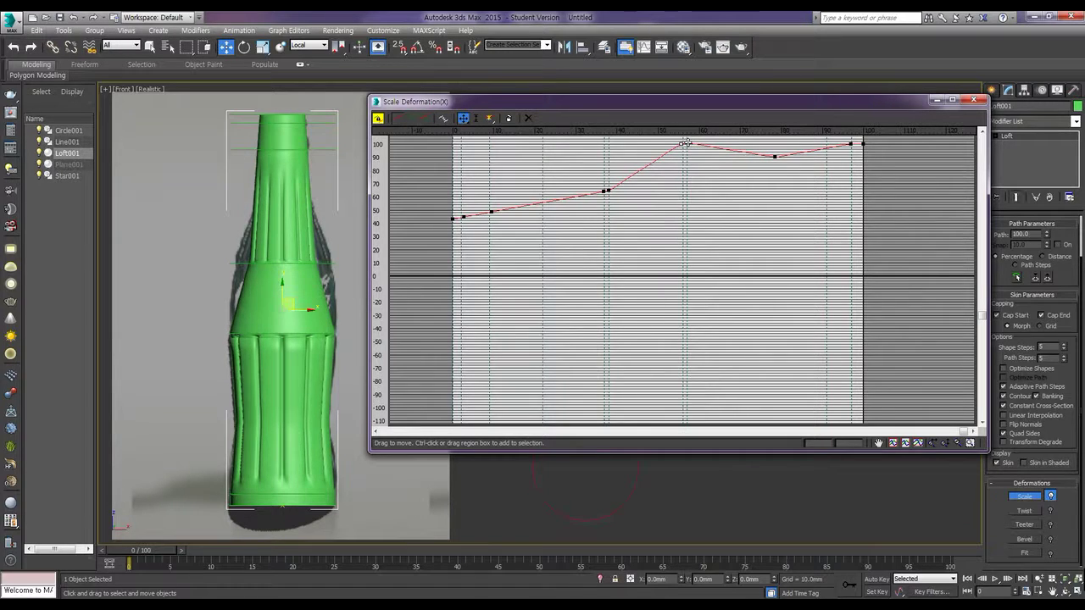
click(609, 193)
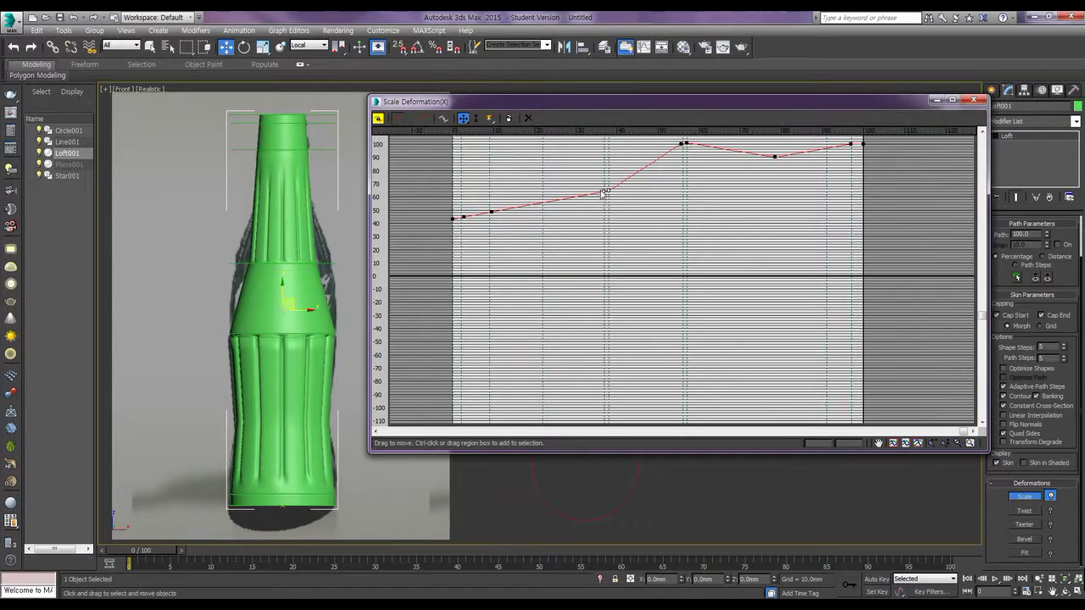
drag(607, 190, 605, 147)
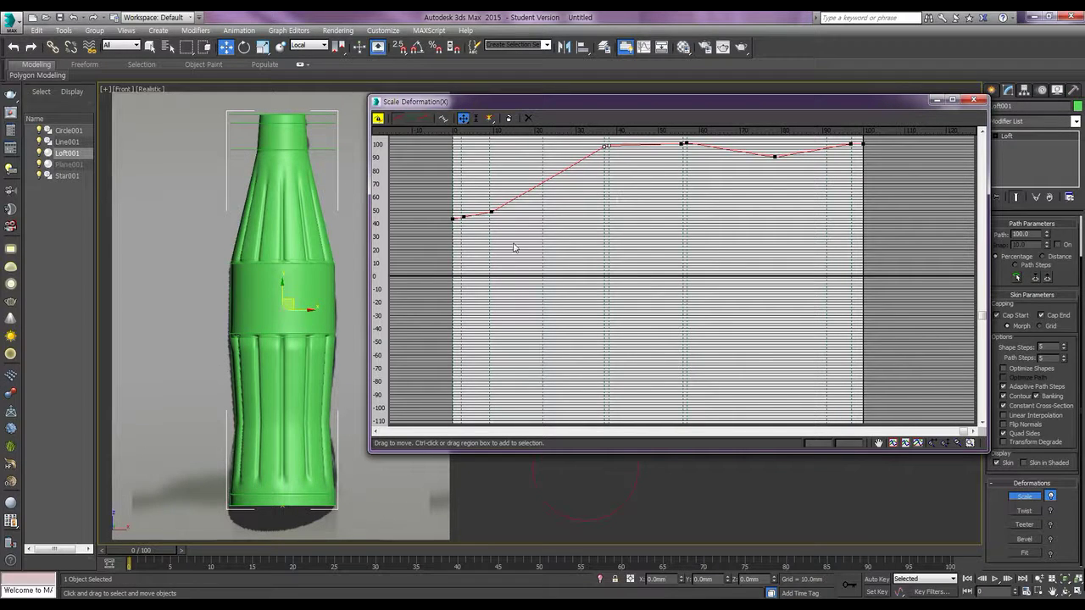
- Lower the neck's control point near path position 9 to about 45 percent scale and shift it to path position 10
mouse_move(483, 198)
mouse_down()
mouse_move(500, 225)
mouse_move(491, 217)
mouse_up()
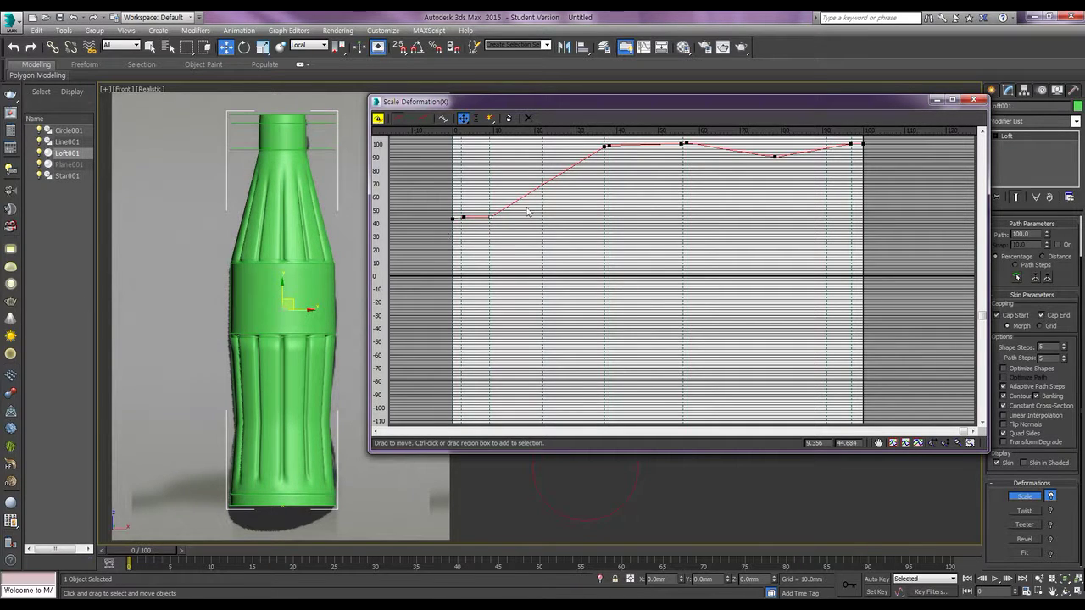
drag(489, 217, 493, 218)
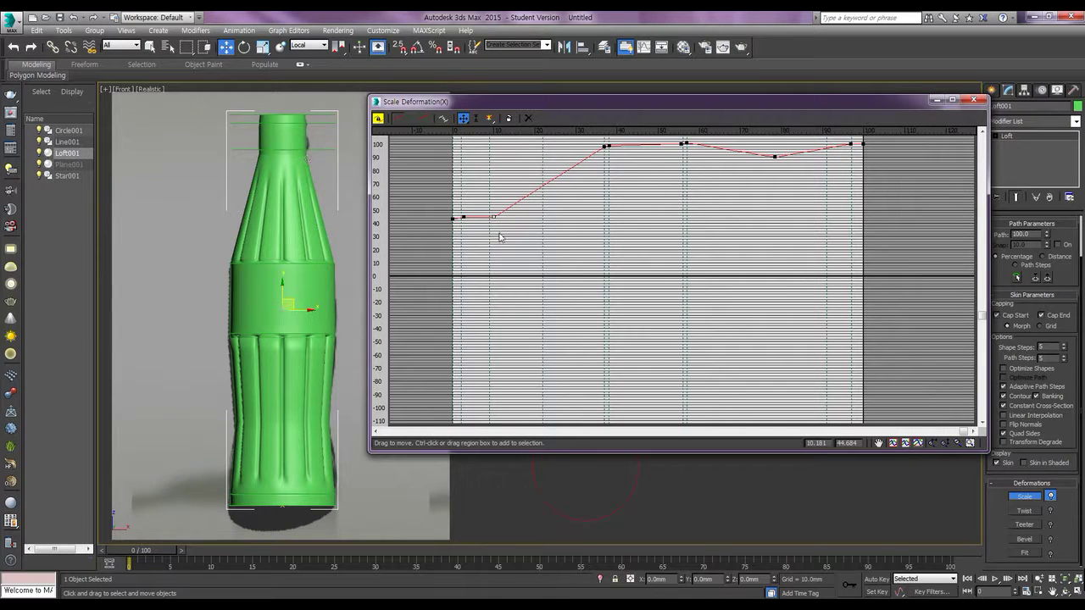
click(463, 218)
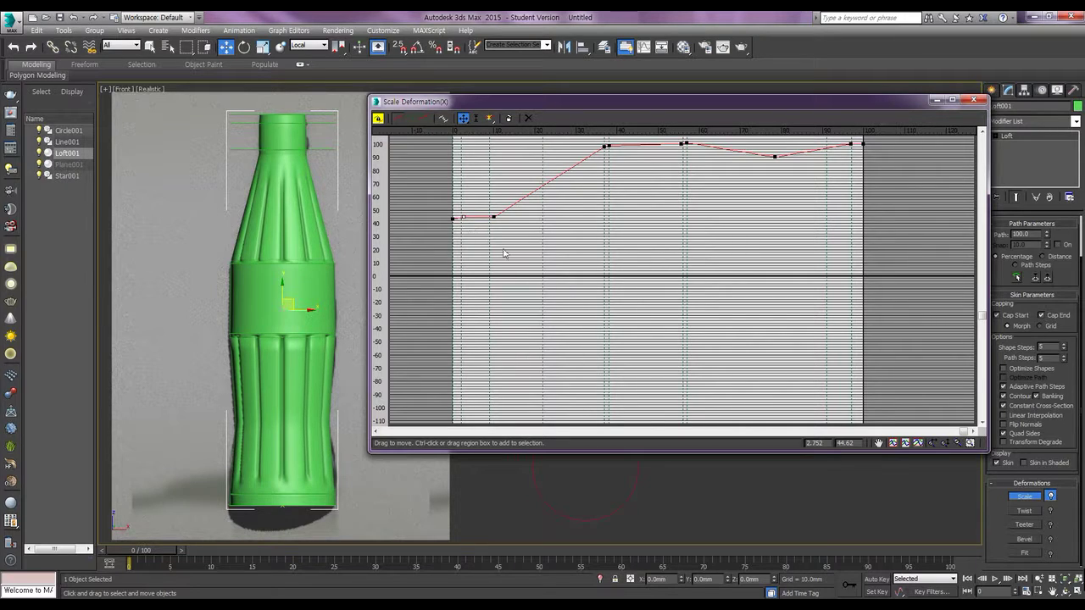
click(453, 219)
- Convert the scale curve's end point to Bezier-Corner and the neighbouring point near path position 97 to Bezier-Smooth
click(863, 144)
drag(983, 314, 995, 263)
click(959, 442)
drag(864, 310, 864, 294)
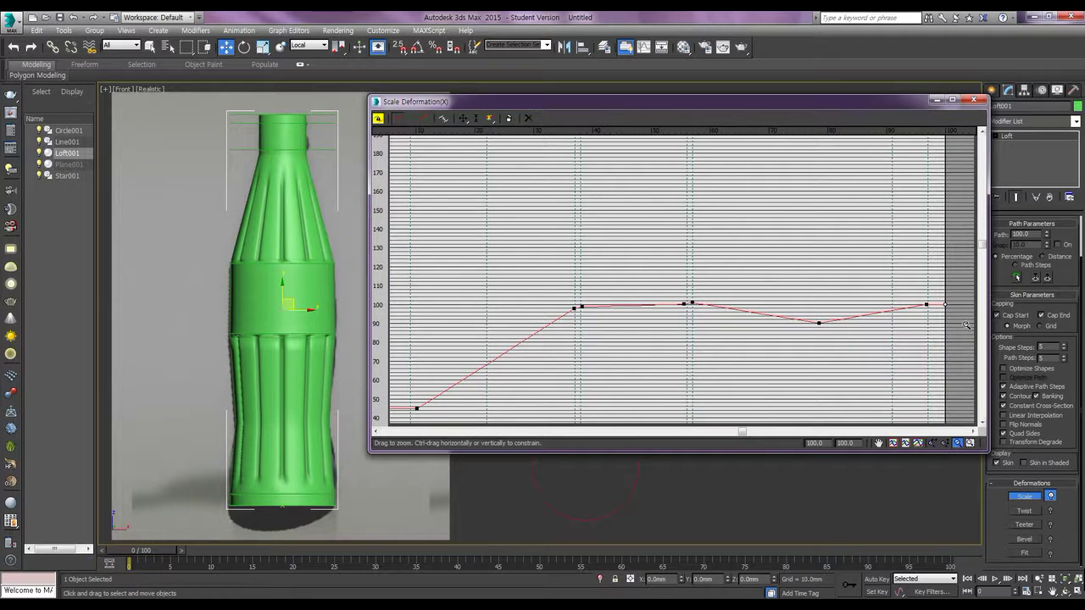
right_click(945, 306)
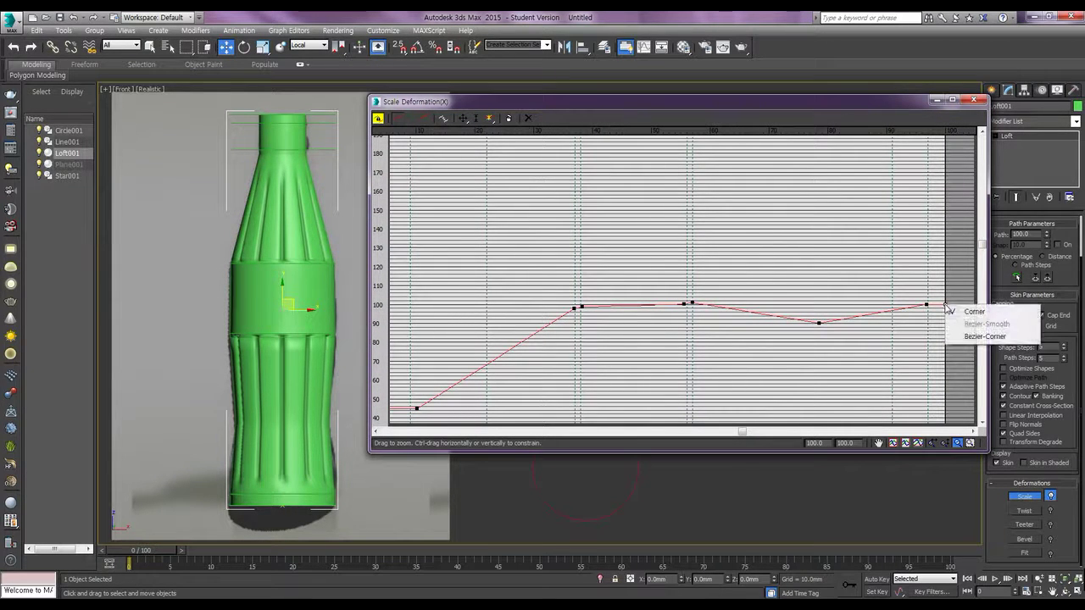
click(984, 337)
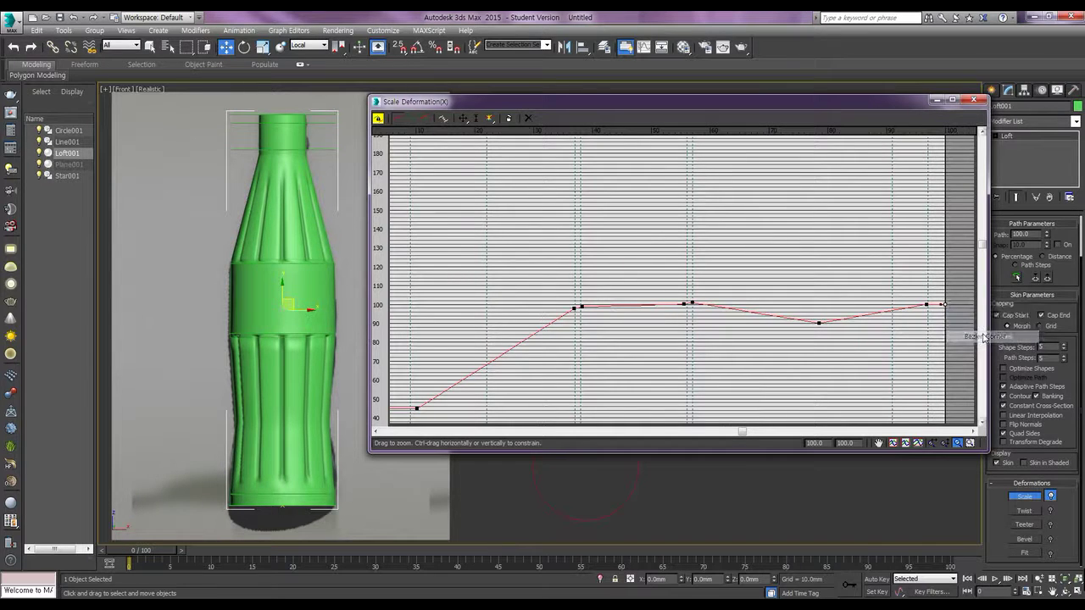
right_click(927, 305)
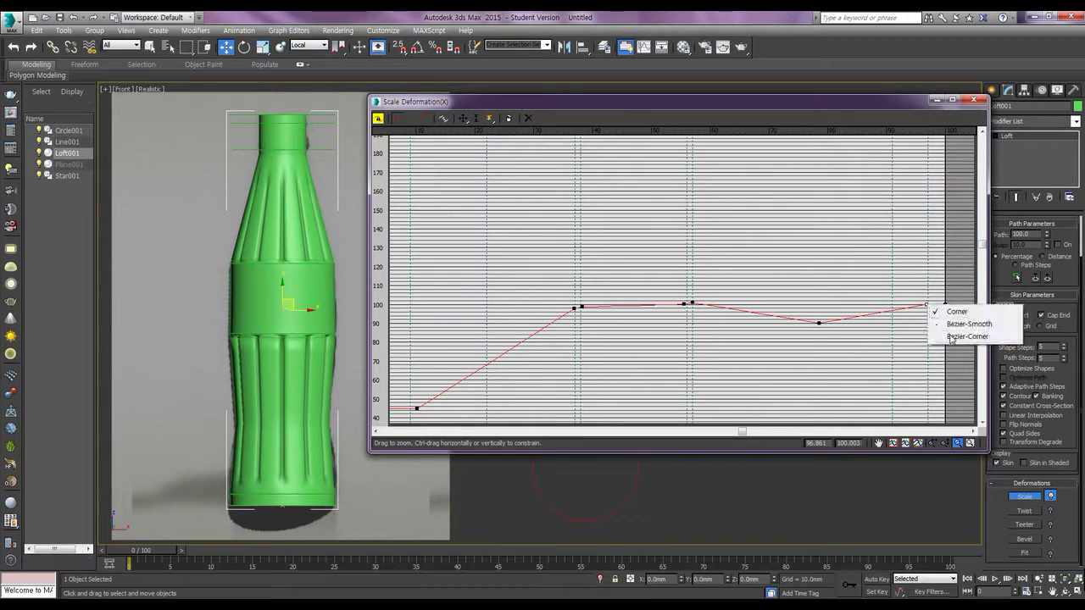
click(941, 336)
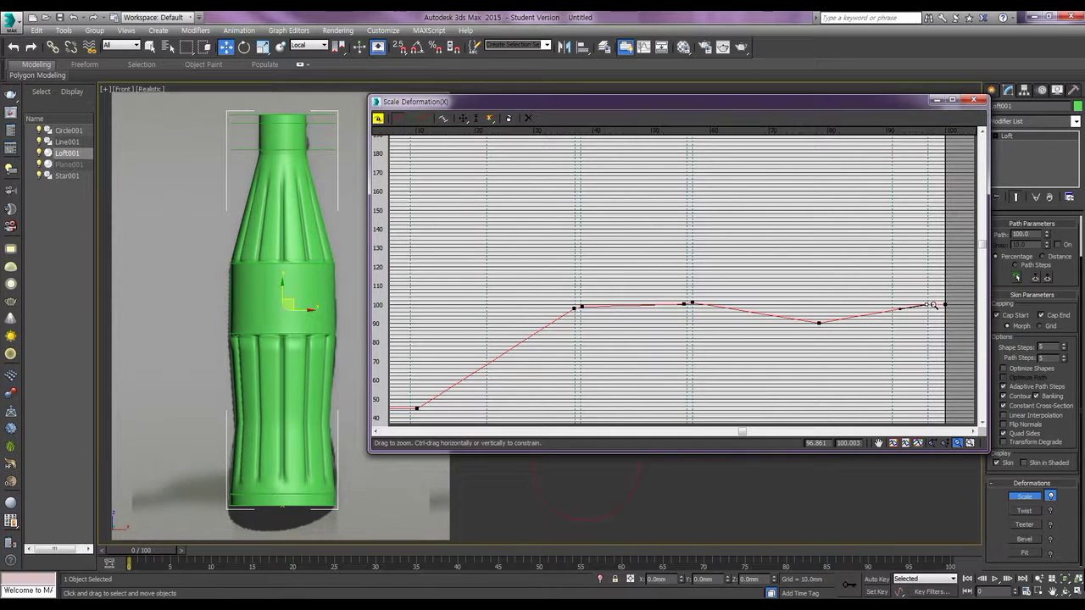
click(958, 443)
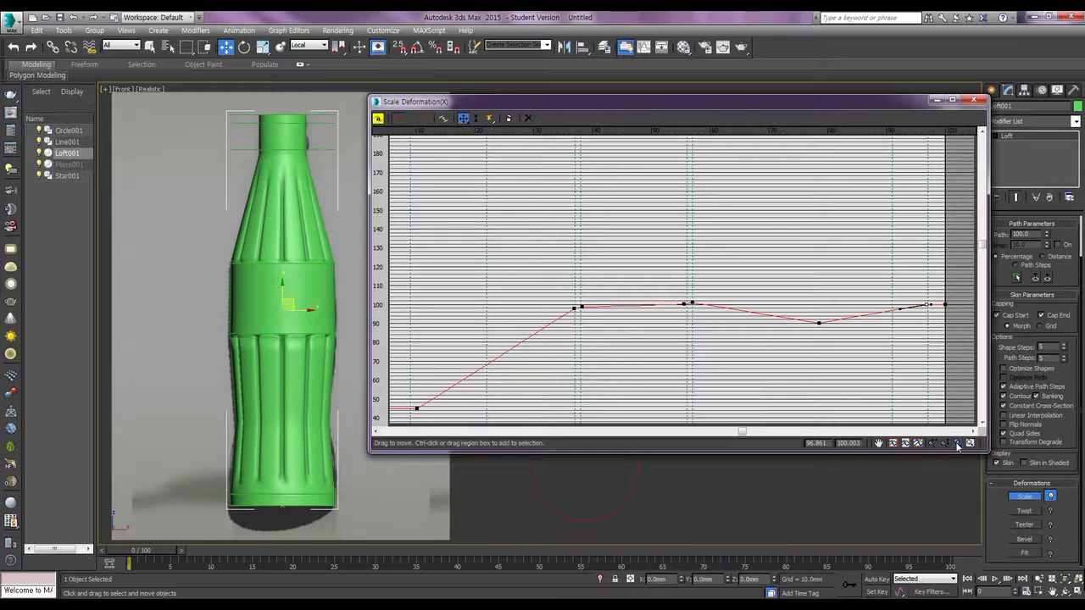
right_click(927, 306)
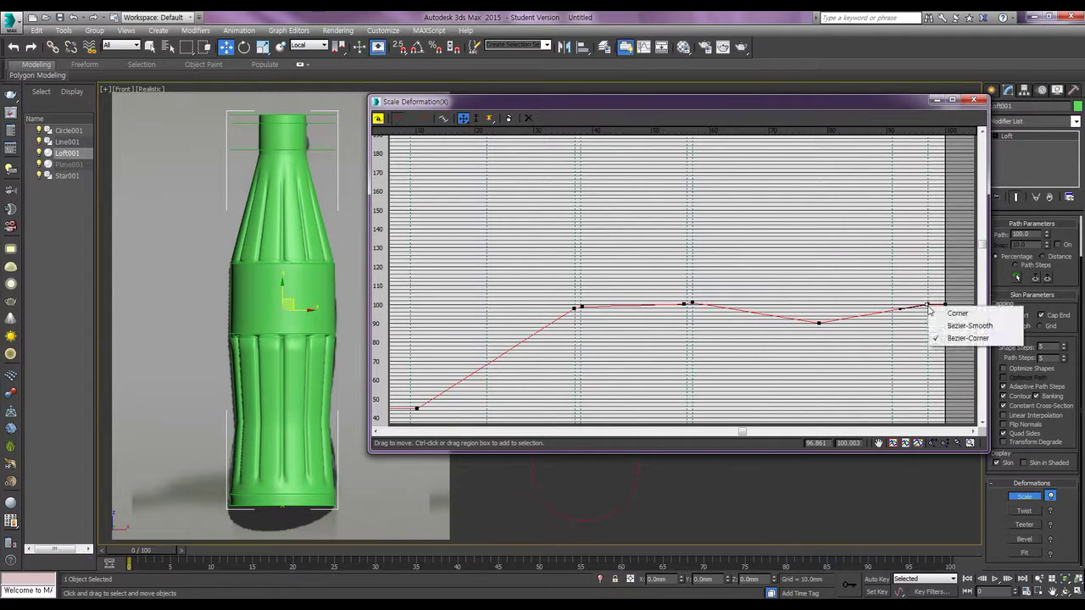
click(947, 326)
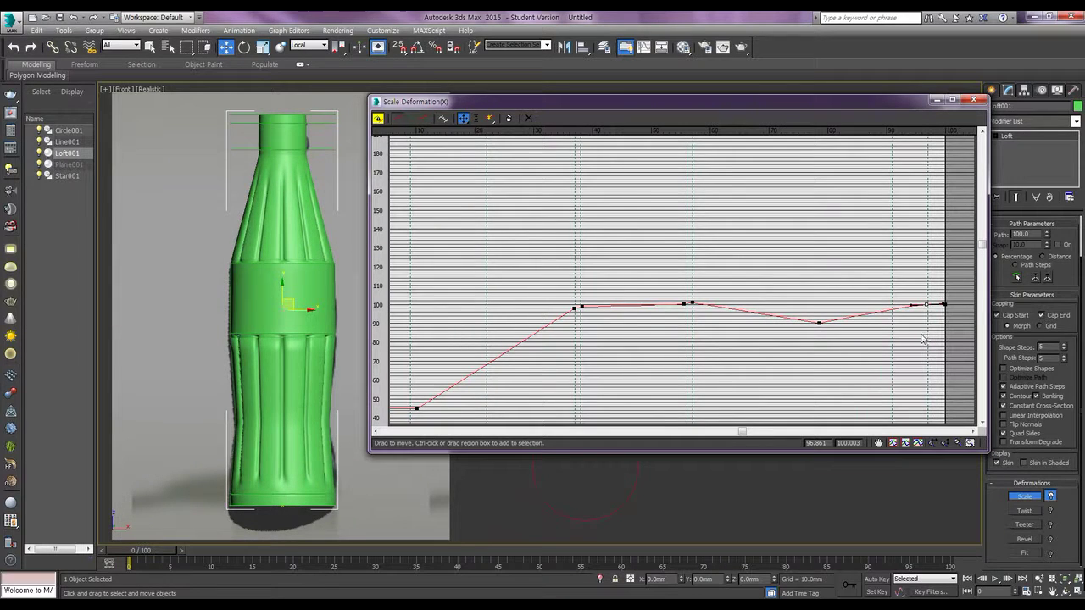
- Lower the scale curve's end point at path position 100 to about 98.8 percent scale
drag(943, 304, 943, 302)
click(944, 304)
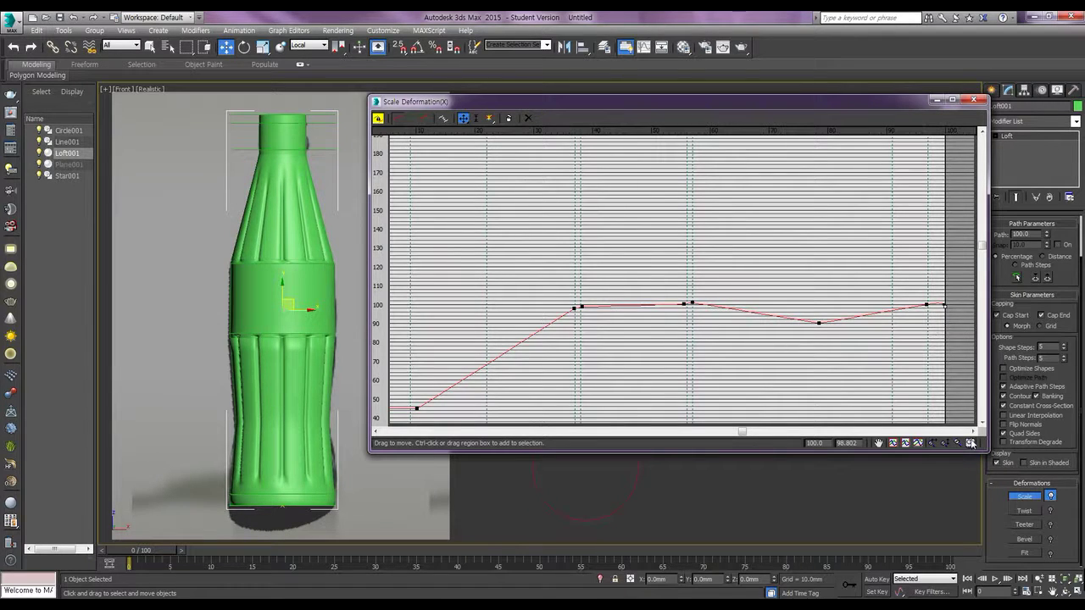
- Adjust the Bezier handles near the curve's end so it rounds gently between path positions 97 and 100
click(958, 443)
drag(939, 325, 947, 292)
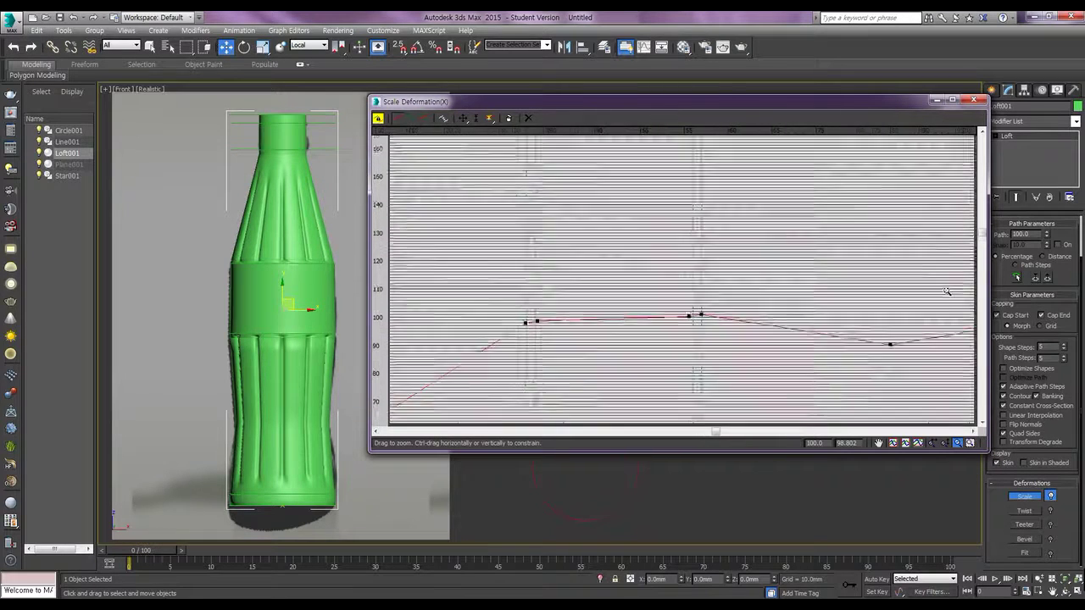
drag(714, 434, 935, 434)
drag(887, 372, 890, 332)
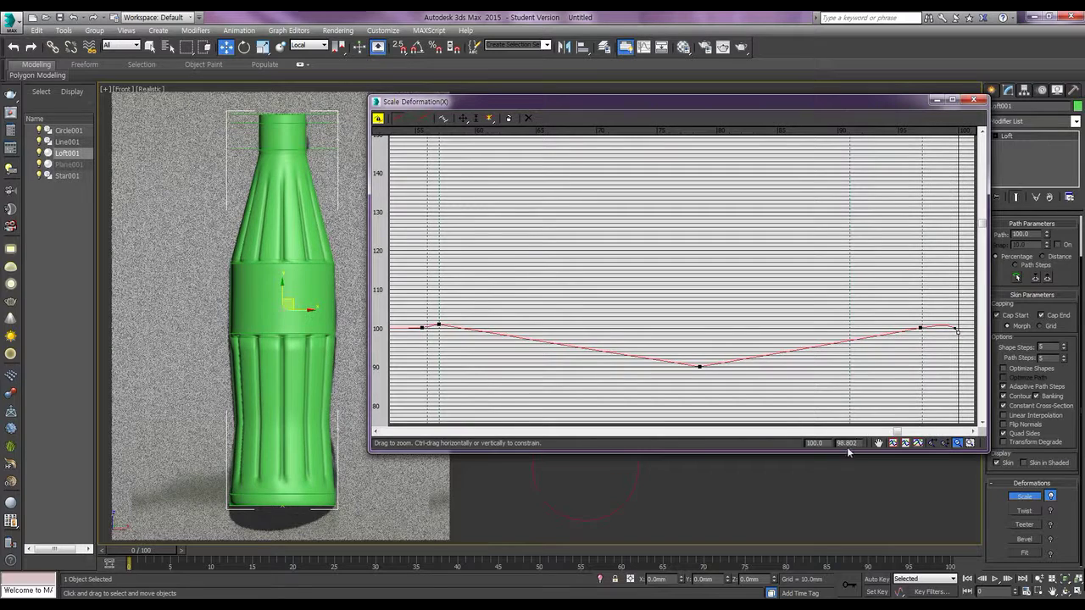
drag(895, 434, 905, 434)
drag(915, 364, 914, 343)
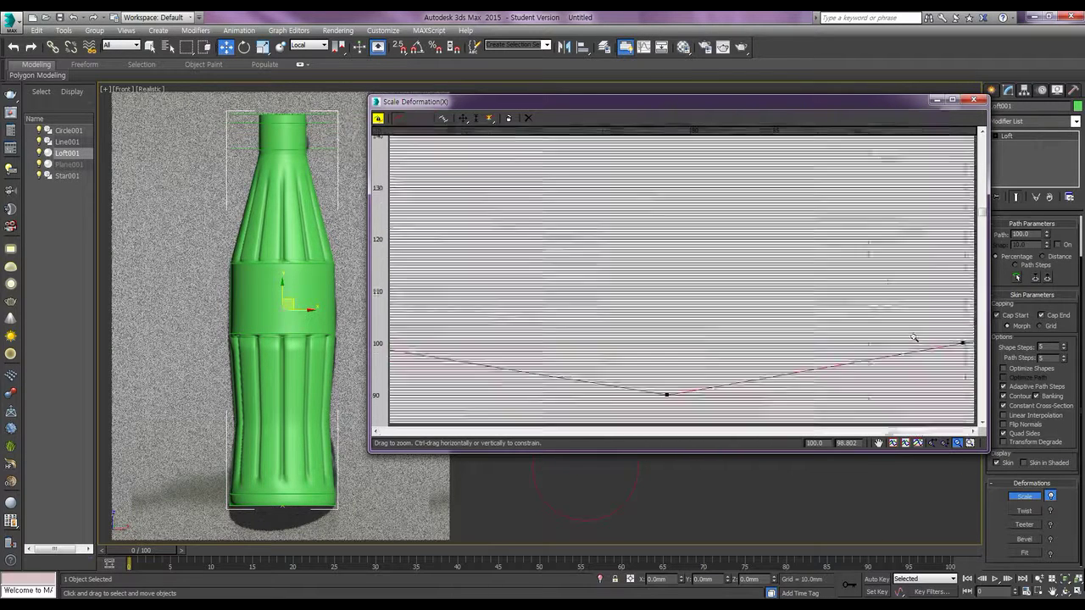
drag(925, 432, 933, 389)
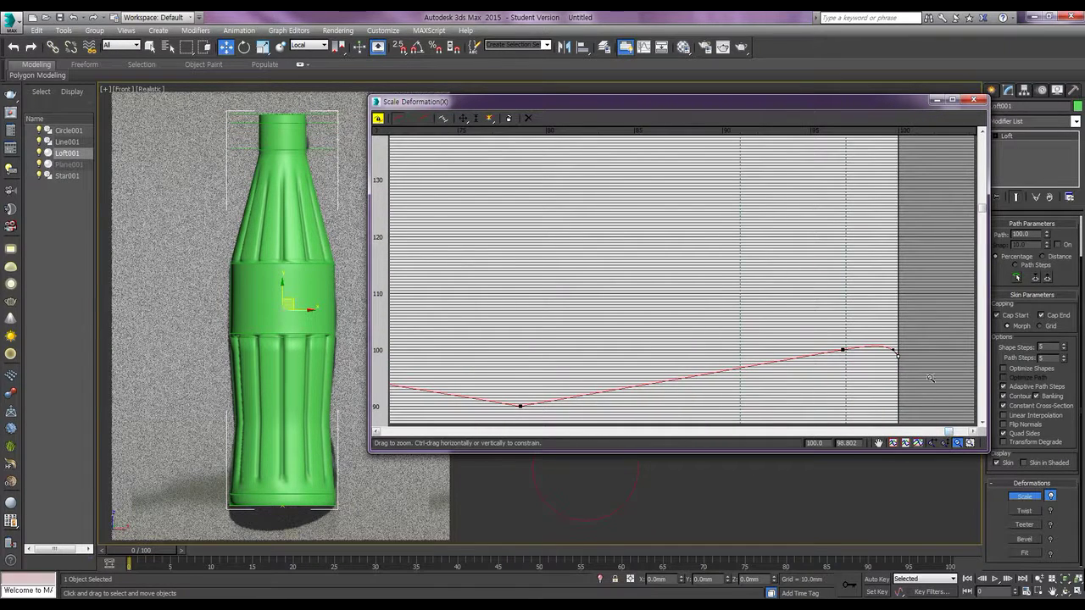
right_click(920, 379)
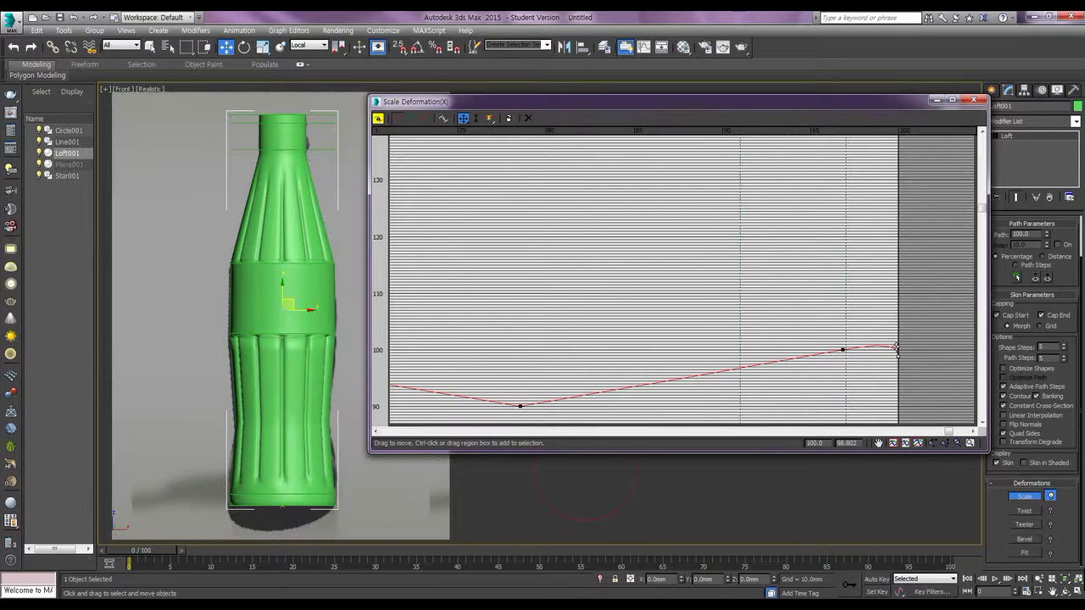
click(895, 347)
click(842, 349)
drag(893, 341, 887, 347)
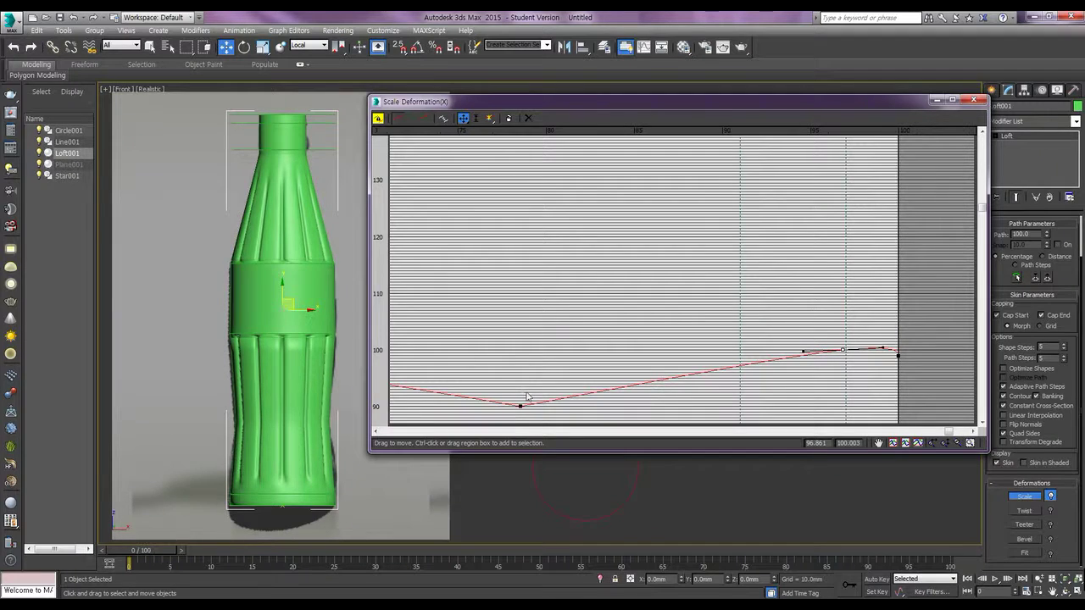
- Convert the waist point near path position 79 to Bezier-Smooth, set it to about 90.2 percent scale, and tilt its handle toward the base
drag(948, 431, 854, 432)
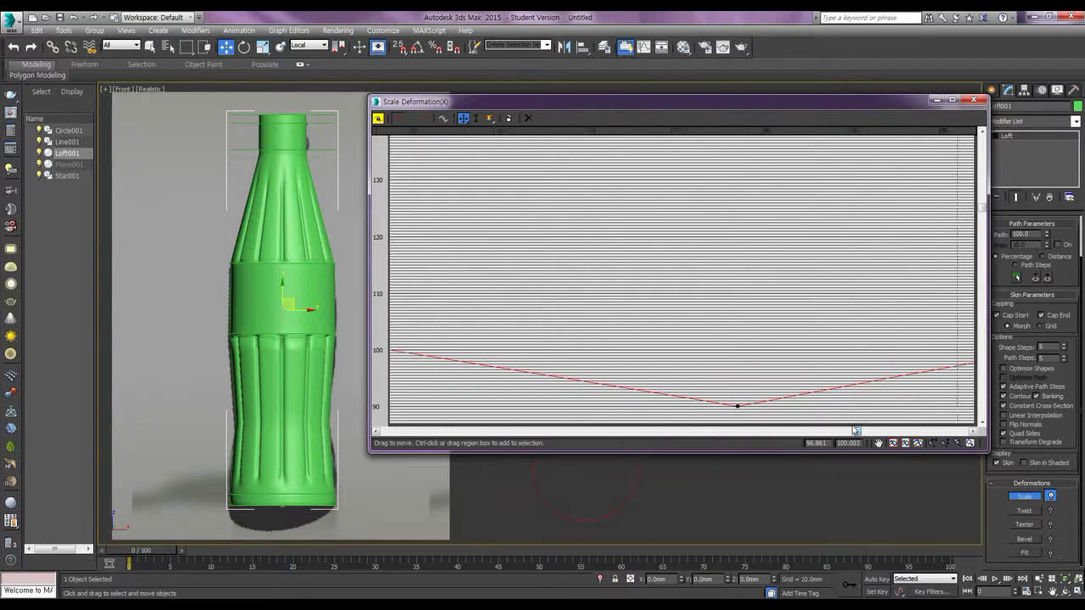
right_click(746, 405)
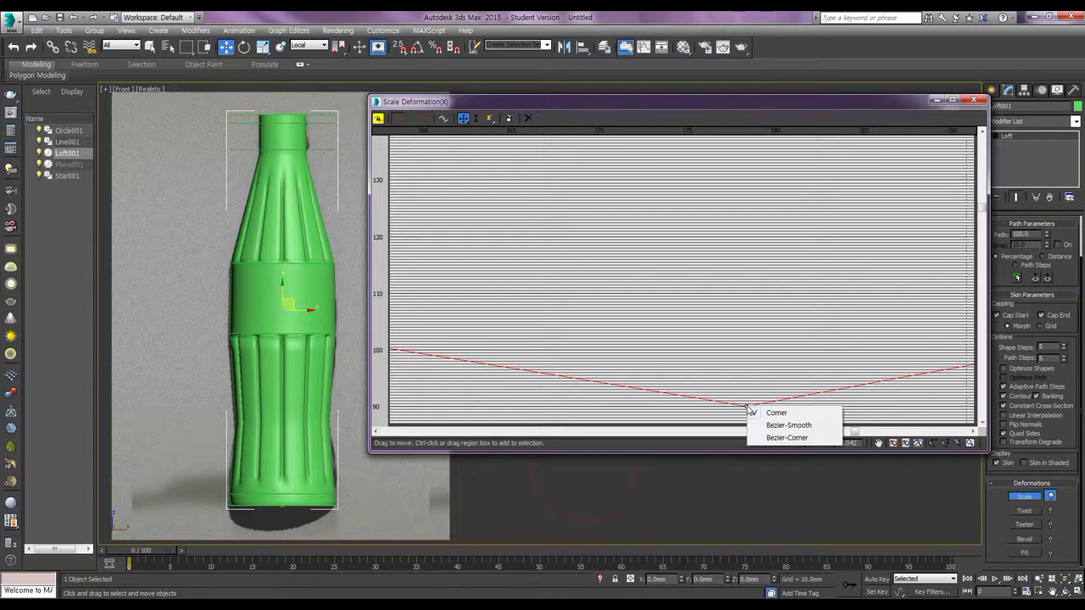
click(797, 428)
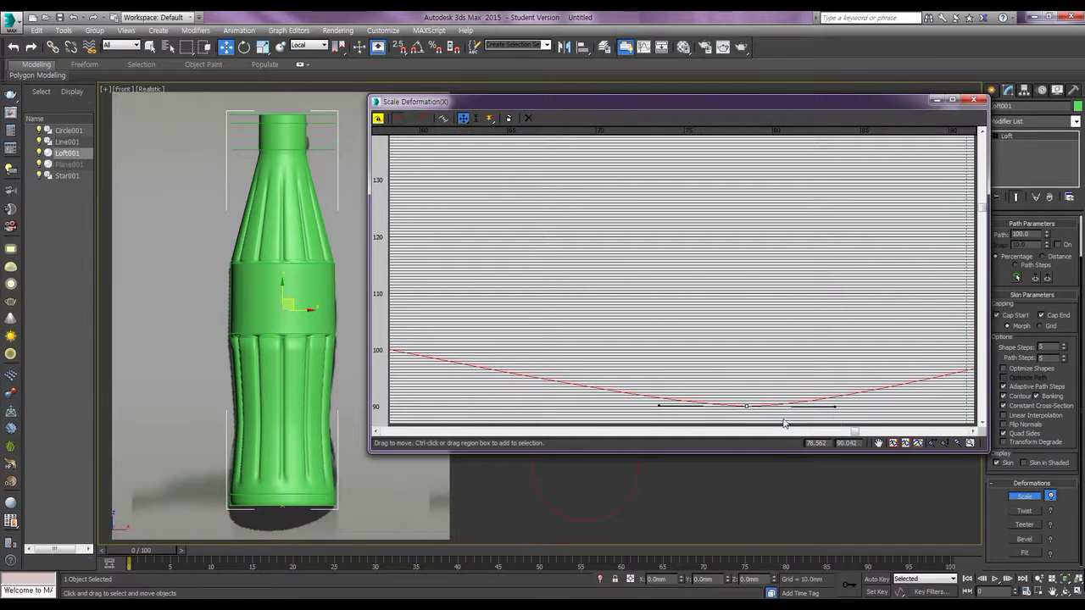
drag(747, 406, 747, 406)
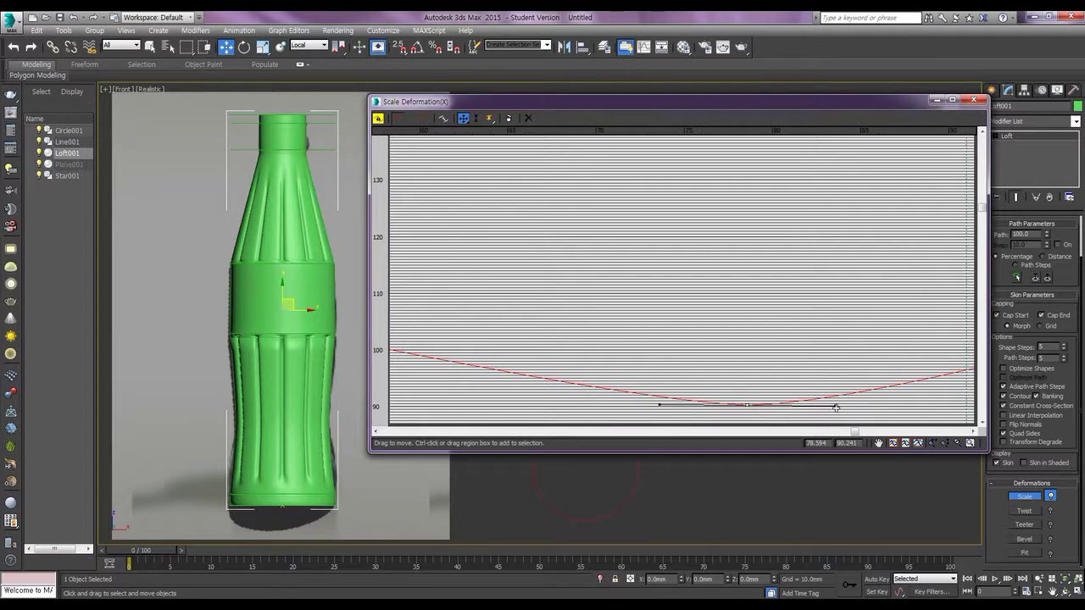
drag(836, 407, 836, 399)
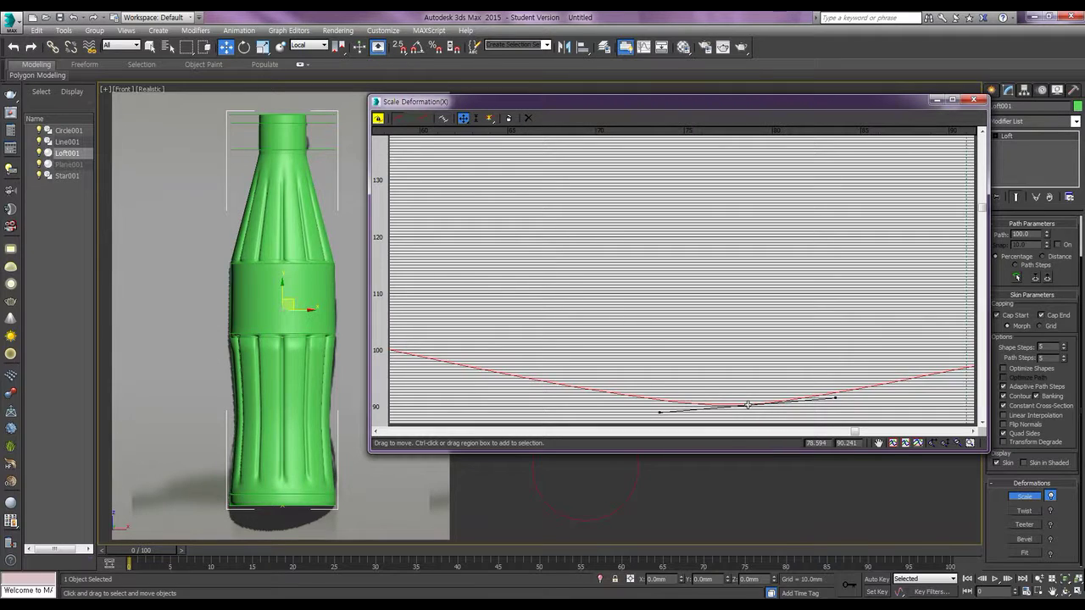
- Extend the handle of the point near path position 97 toward the waist and raise that point to about 101.4 percent scale
drag(853, 431, 938, 431)
click(868, 349)
drag(829, 351, 683, 363)
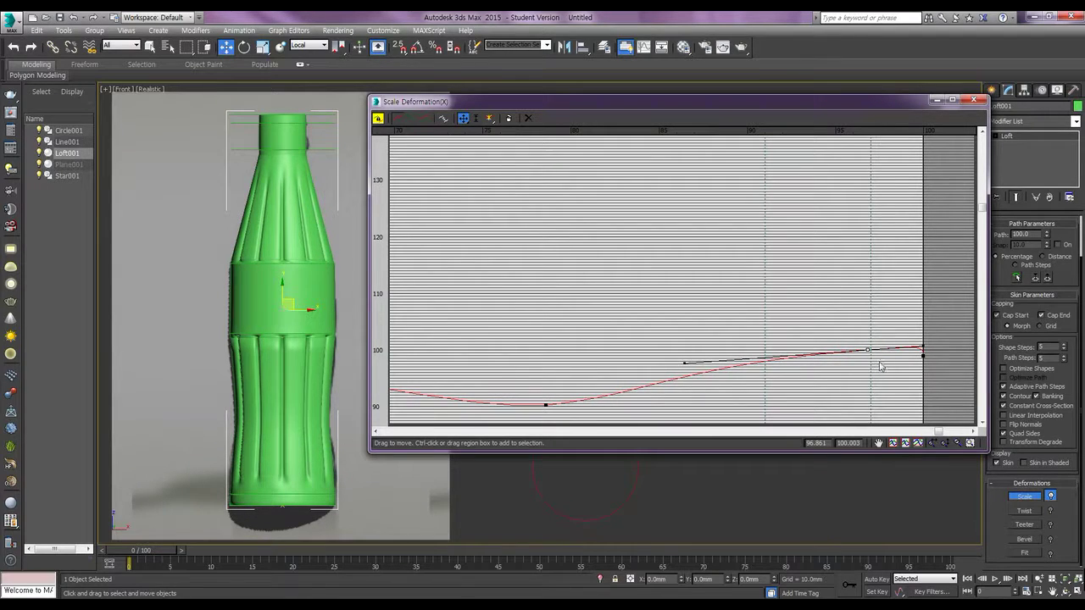
mouse_move(868, 350)
mouse_down()
mouse_move(869, 340)
mouse_move(915, 338)
mouse_move(870, 339)
mouse_up()
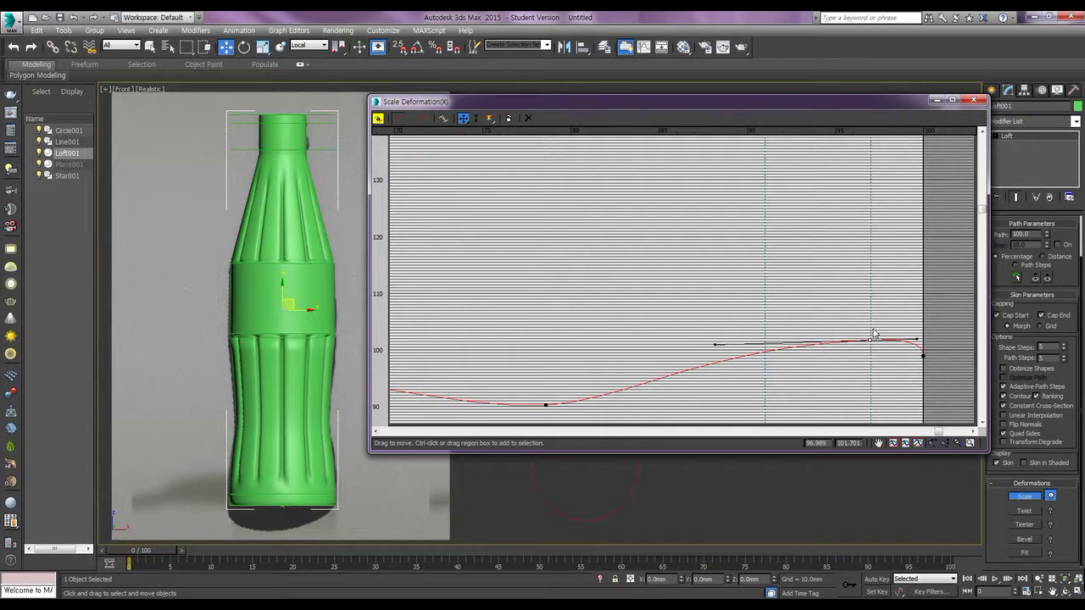
drag(868, 341, 872, 342)
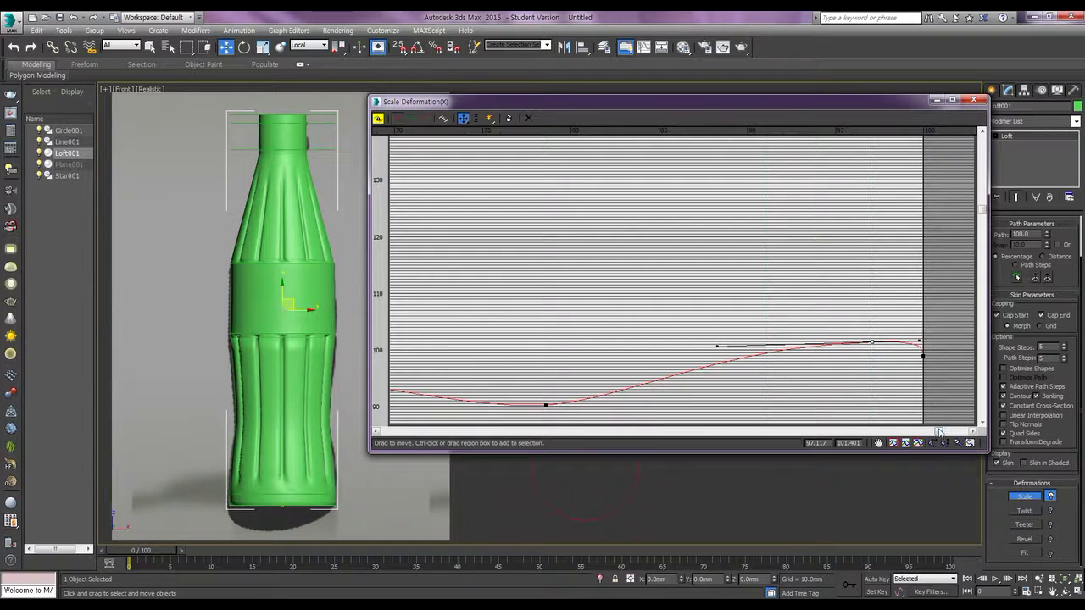
- Move the waist point to about 76 percent along the path and 89 percent scale, and flatten its handles
drag(941, 432, 830, 437)
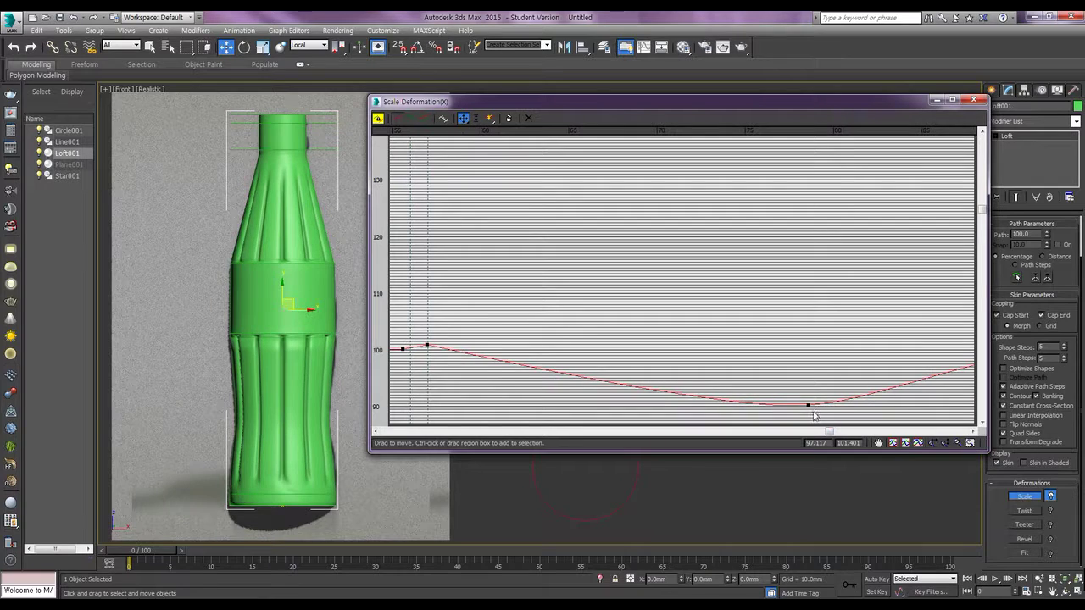
click(809, 406)
drag(807, 405, 765, 412)
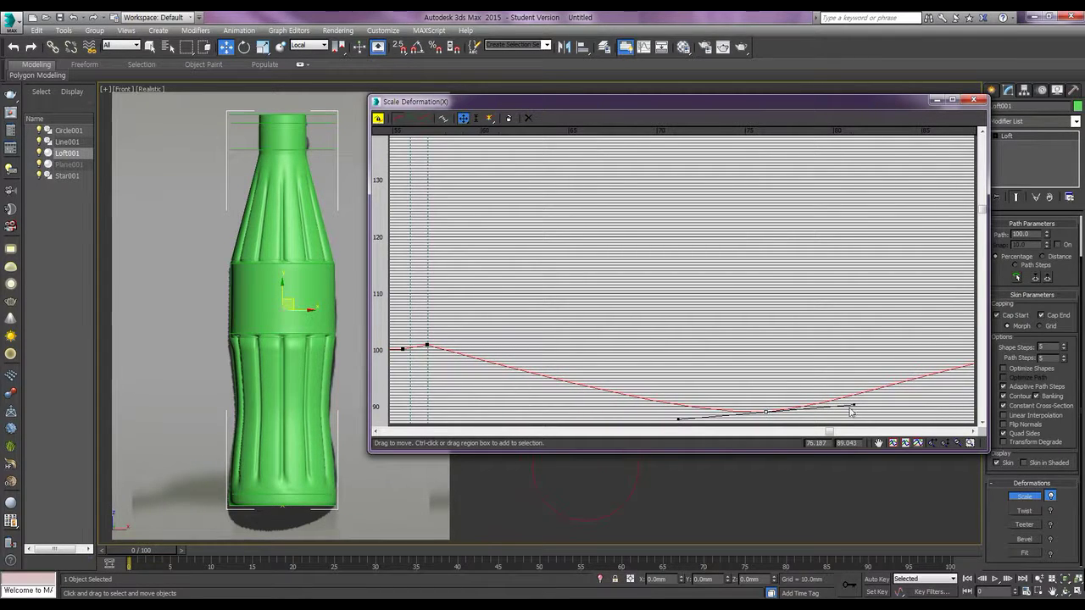
drag(856, 406, 842, 408)
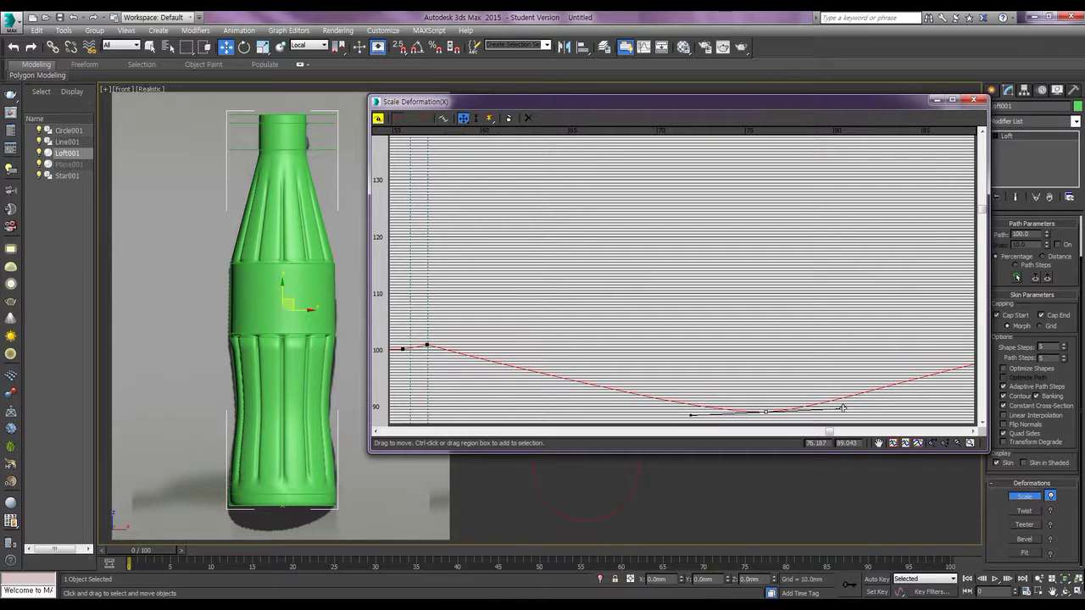
- Align the point pair at the label band's lower edge to path positions 57 and 56, at about 100.5 and 99.9 percent scale
click(428, 344)
drag(428, 343, 429, 345)
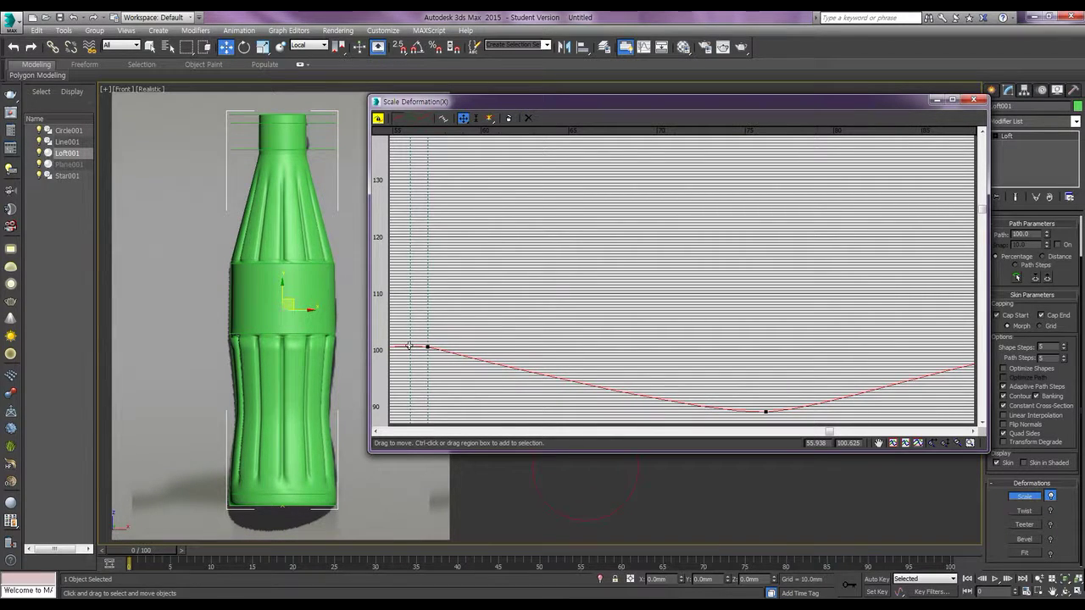
drag(410, 346, 413, 350)
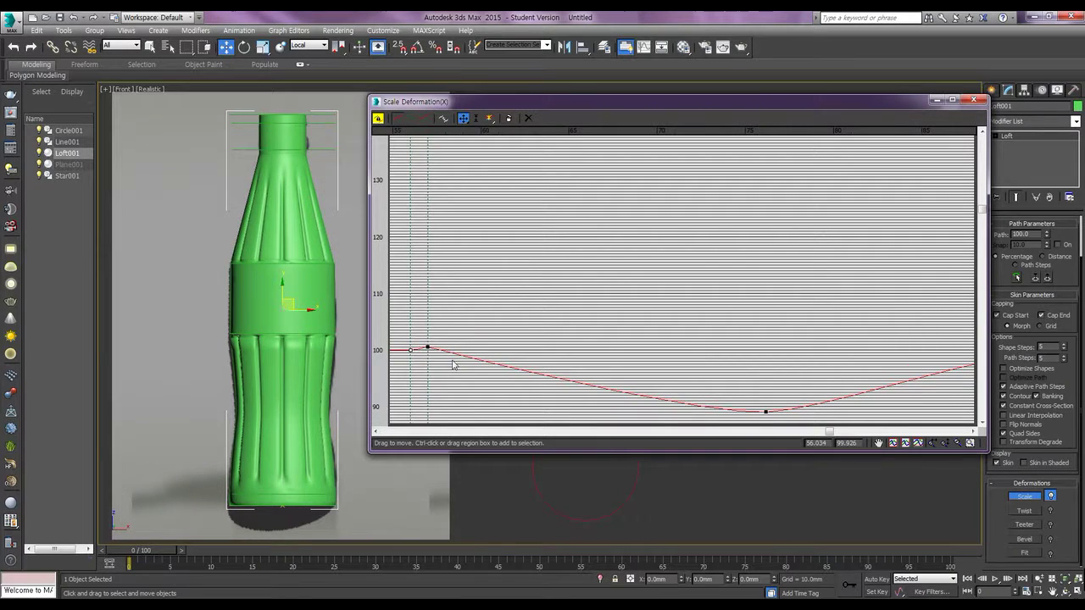
- Convert the point near path position 57 to Bezier-Smooth, shorten its handles, and raise it to about 100.9 percent scale
right_click(429, 348)
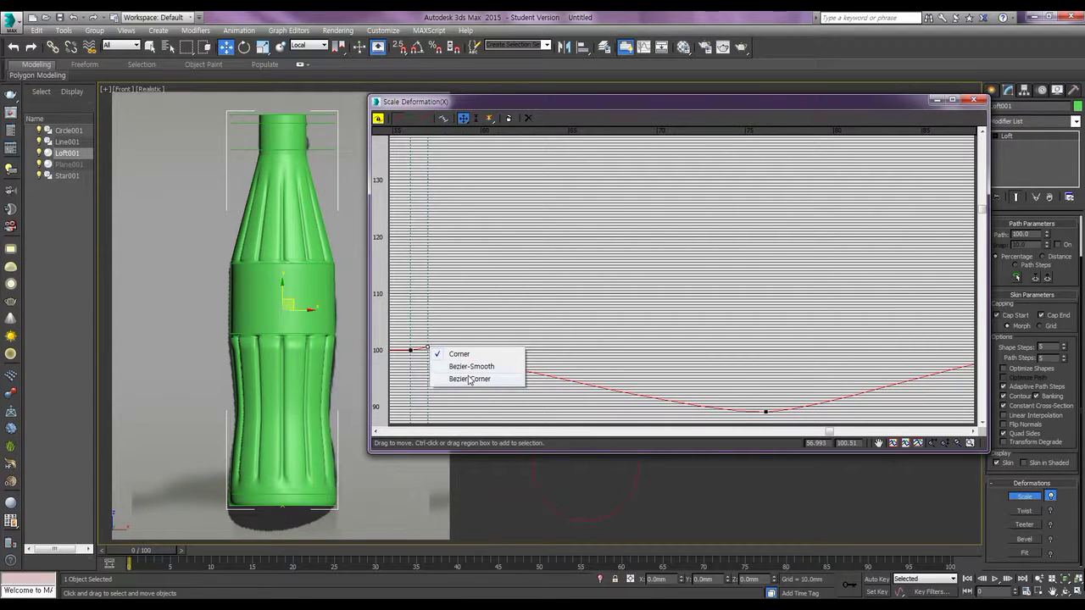
click(466, 379)
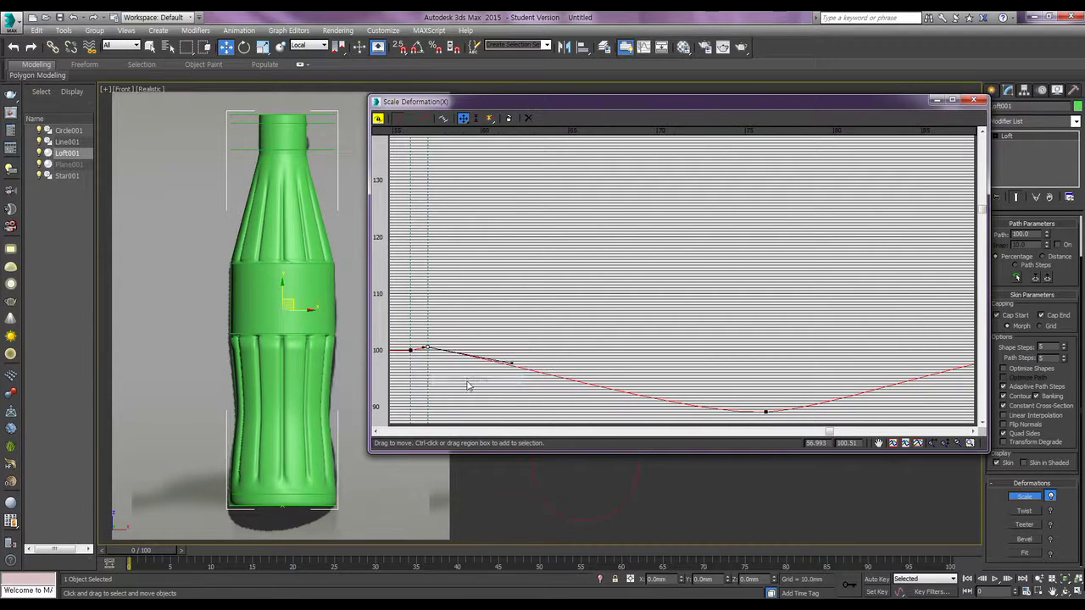
right_click(428, 348)
click(476, 369)
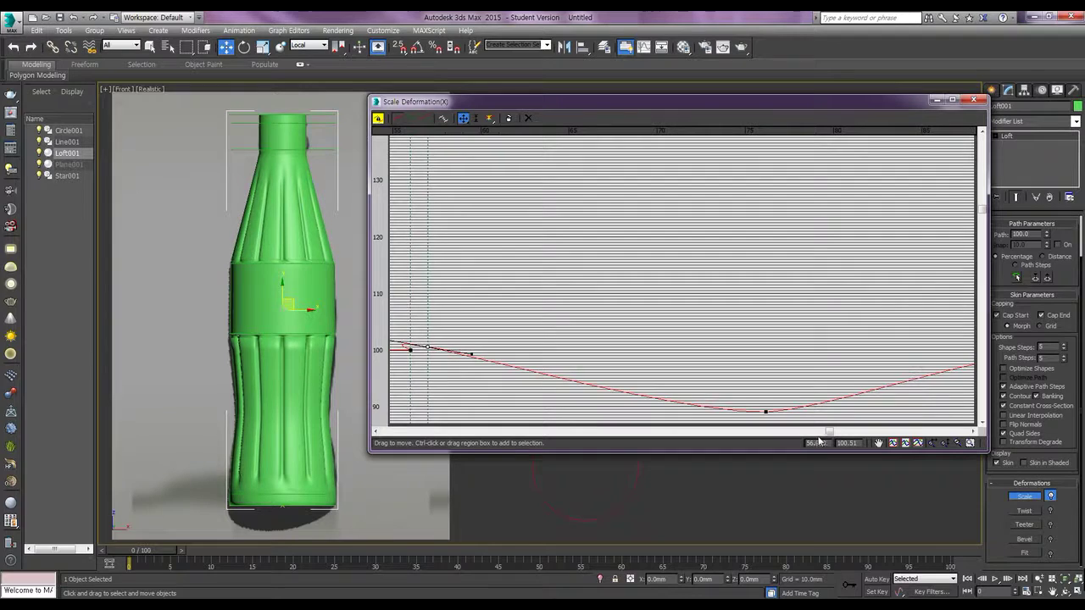
drag(829, 433, 747, 432)
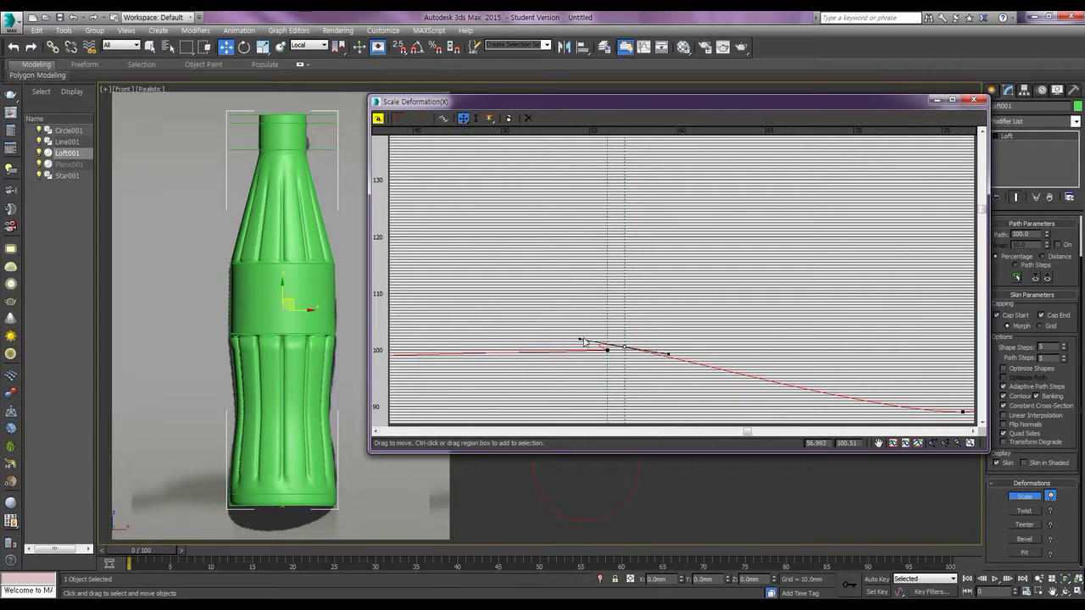
drag(581, 340, 615, 348)
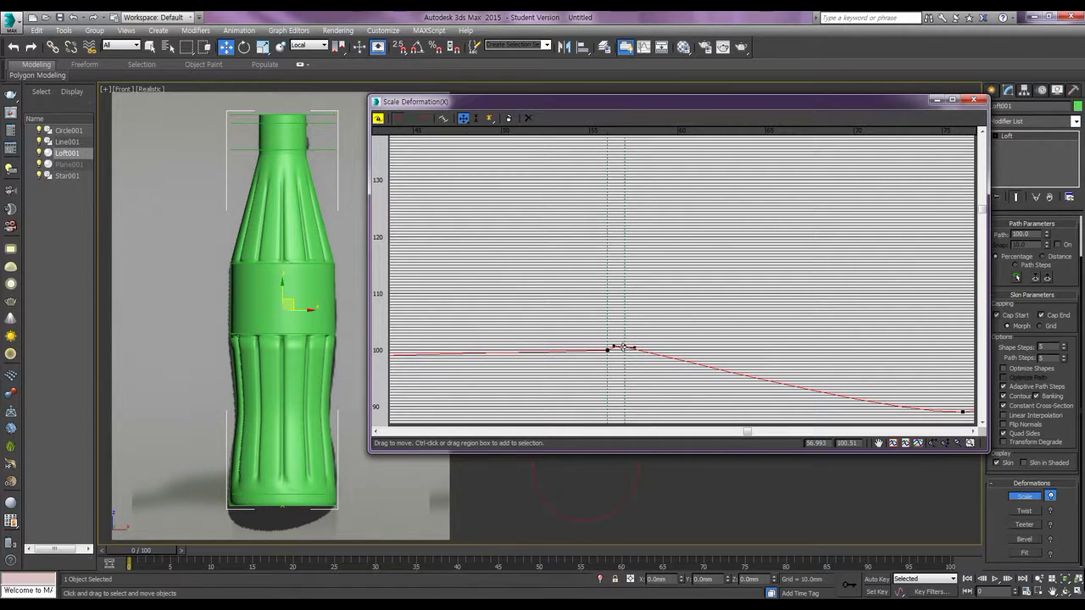
drag(623, 347, 623, 345)
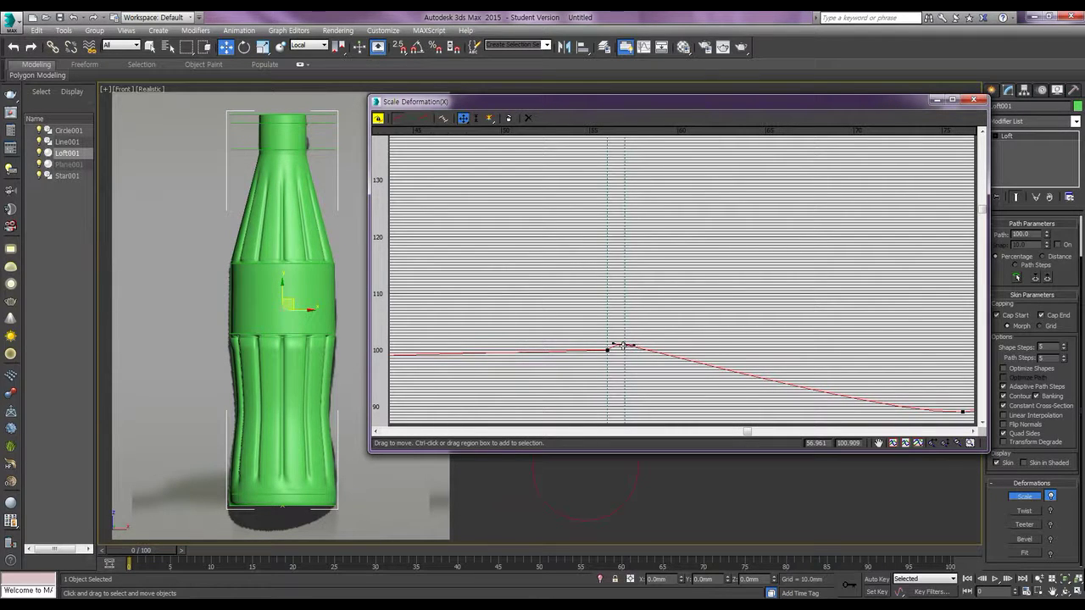
- Try Bezier-Corner handles on the point near path position 57, and reset the point to Corner
right_click(622, 346)
click(660, 379)
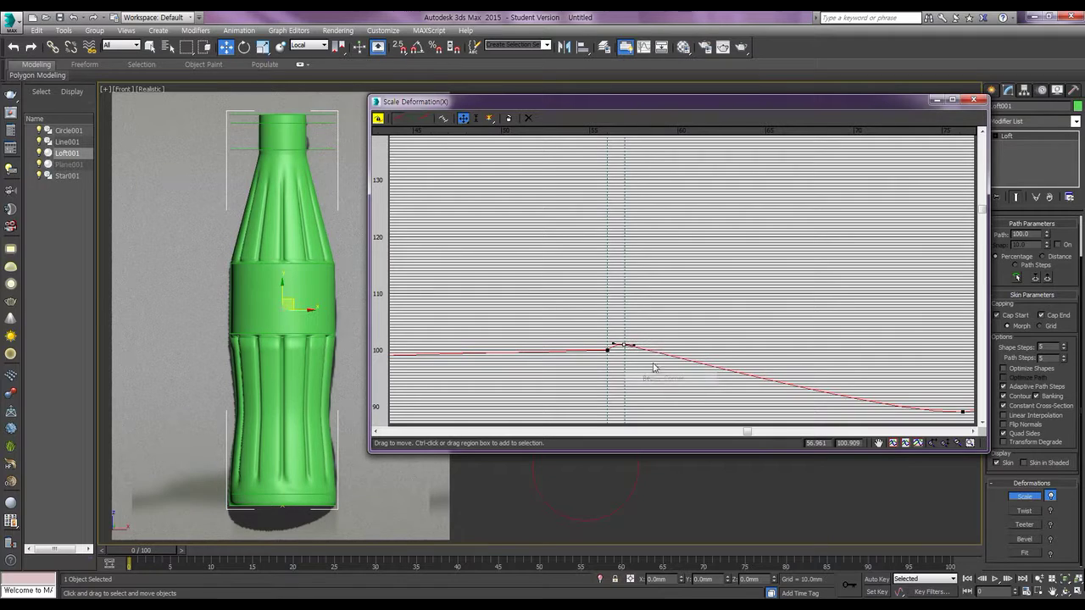
drag(634, 346, 636, 342)
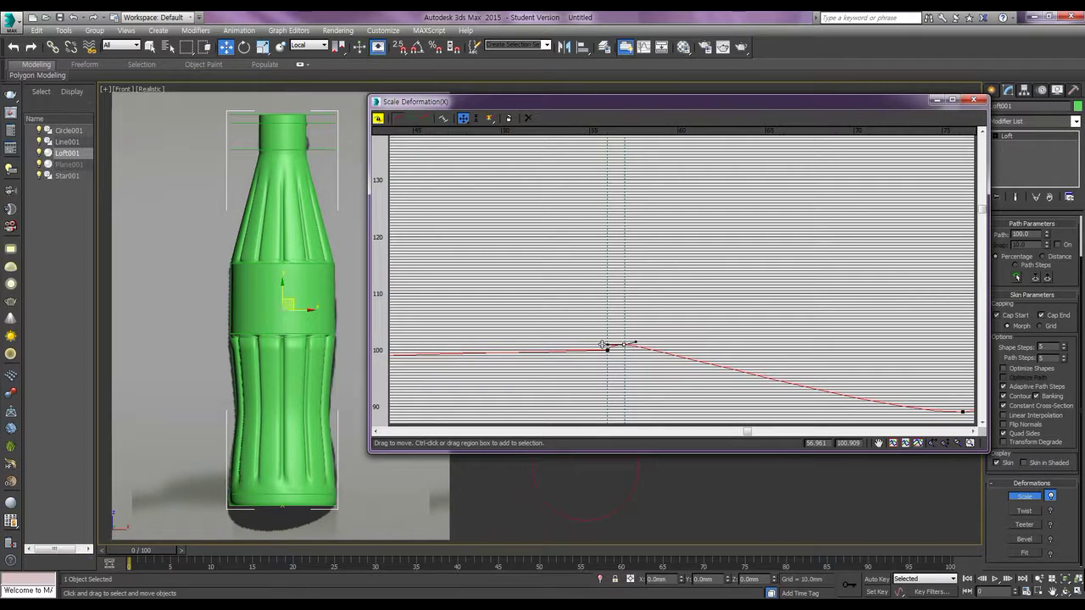
right_click(624, 344)
click(637, 350)
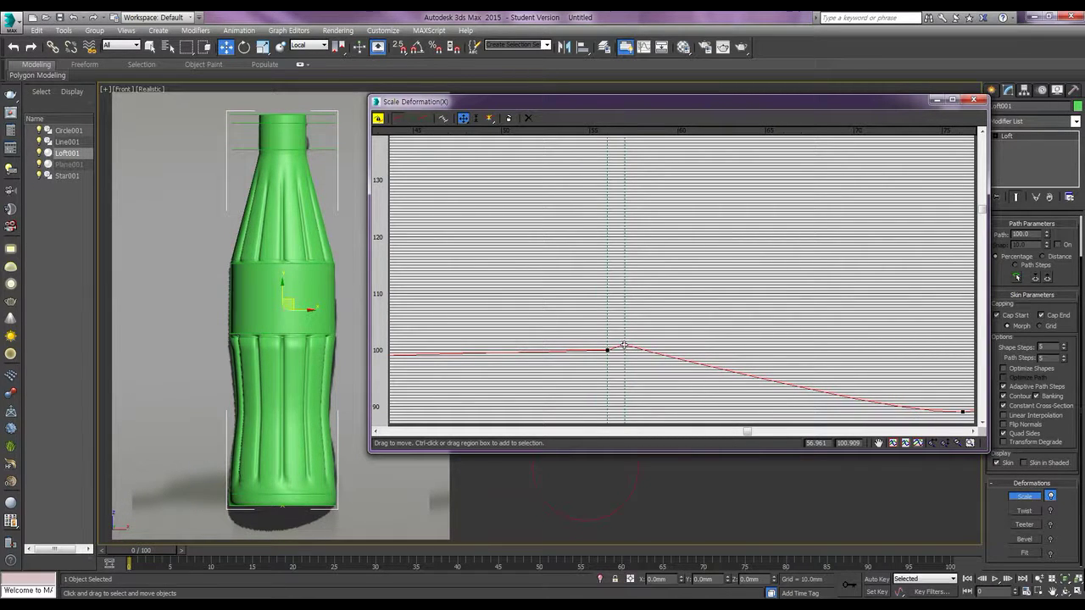
- Make the point near path position 57 Bezier-Smooth again and shorten its handles into a nearly level tangent
right_click(623, 345)
click(659, 365)
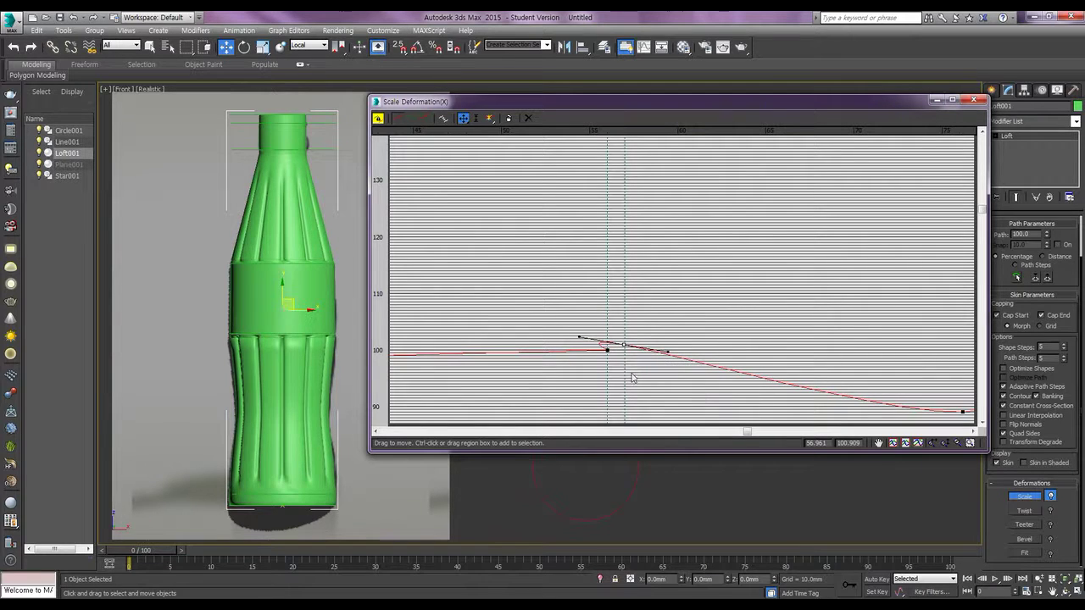
drag(577, 338, 607, 345)
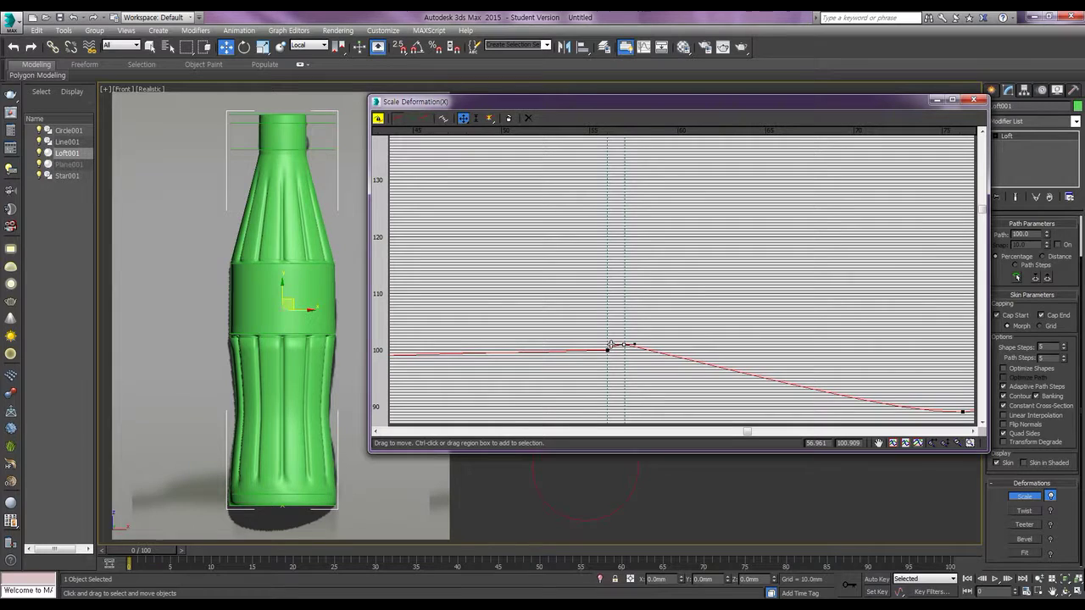
click(624, 345)
- Convert the point near path position 56 to Bezier-Corner and raise its neck-side handle to bow the label band outward
right_click(611, 351)
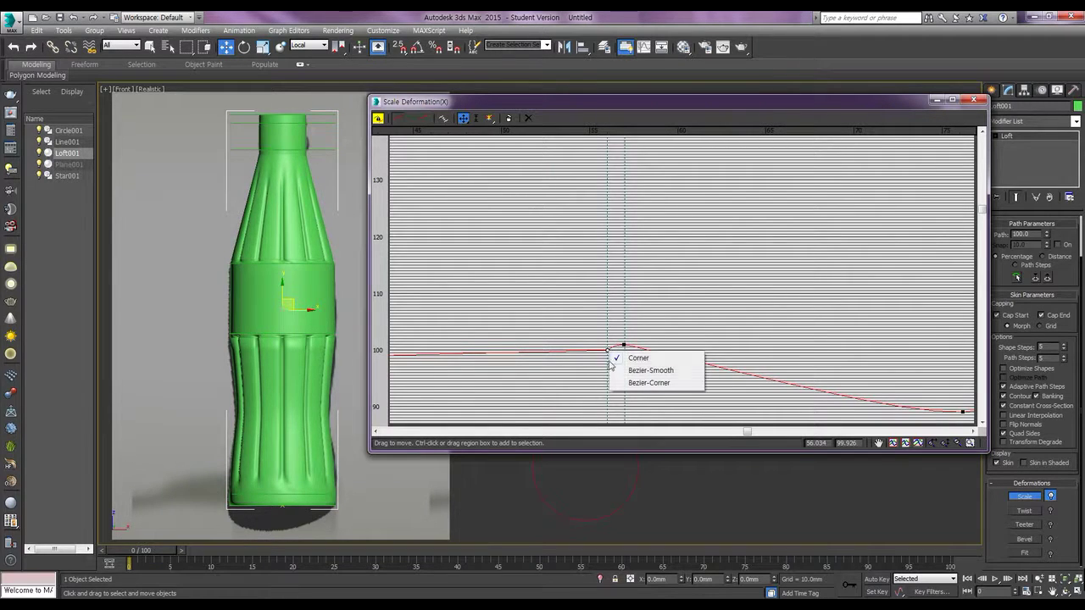
click(653, 382)
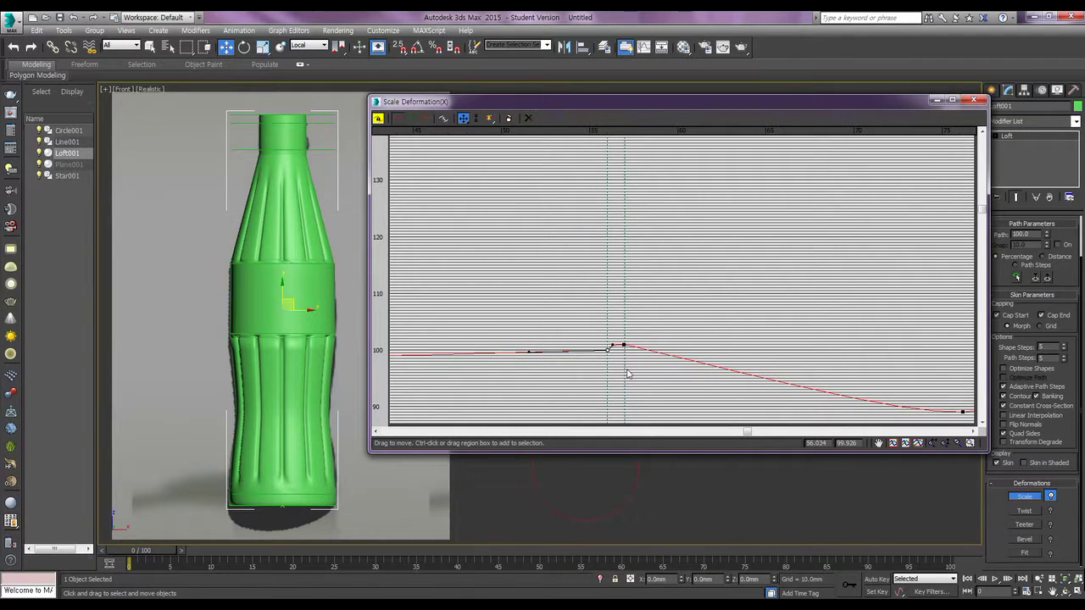
drag(747, 432, 638, 431)
drag(802, 352, 752, 333)
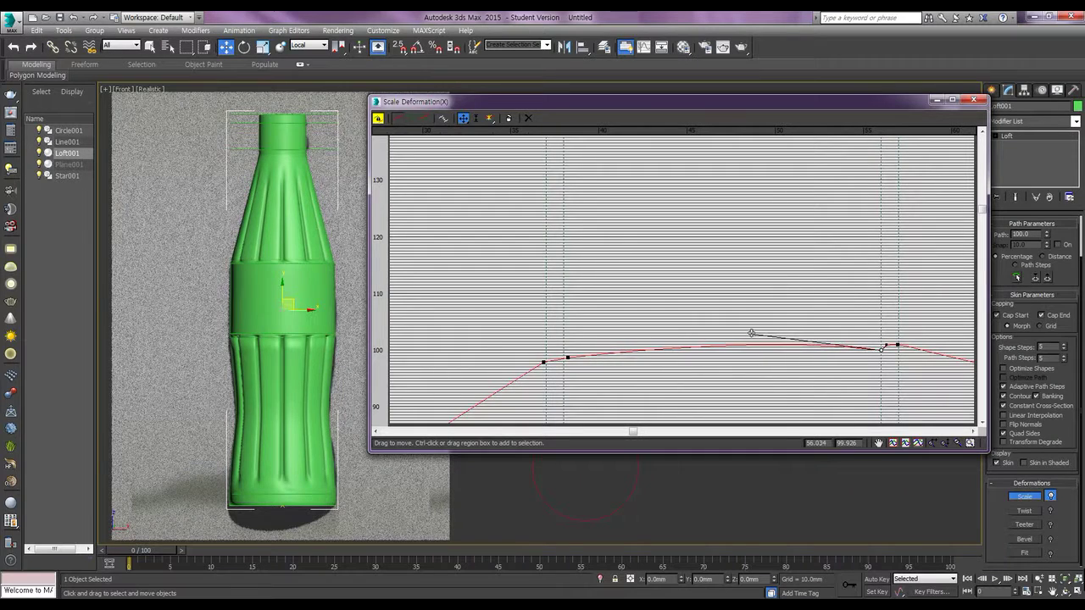
- Lower the scale curve point near path position 38 to about 98.4 percent and raise the one near 37 to about 98.5 percent
click(564, 355)
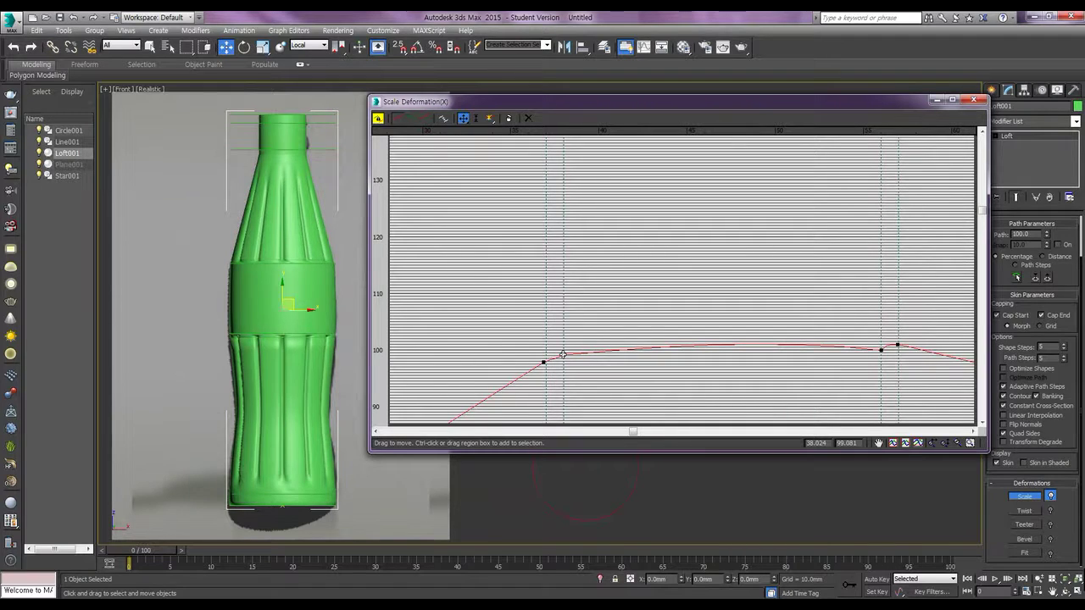
click(545, 361)
drag(565, 354, 566, 359)
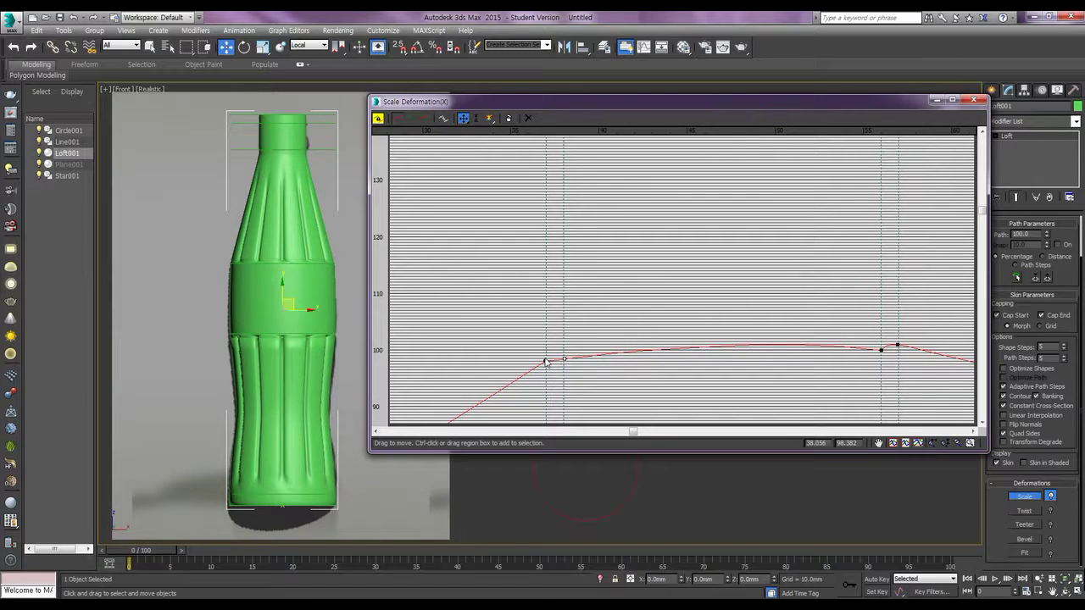
drag(547, 362, 547, 357)
- Make the point near path position 37 Bezier-Smooth and shorten its handles close to the point
right_click(546, 357)
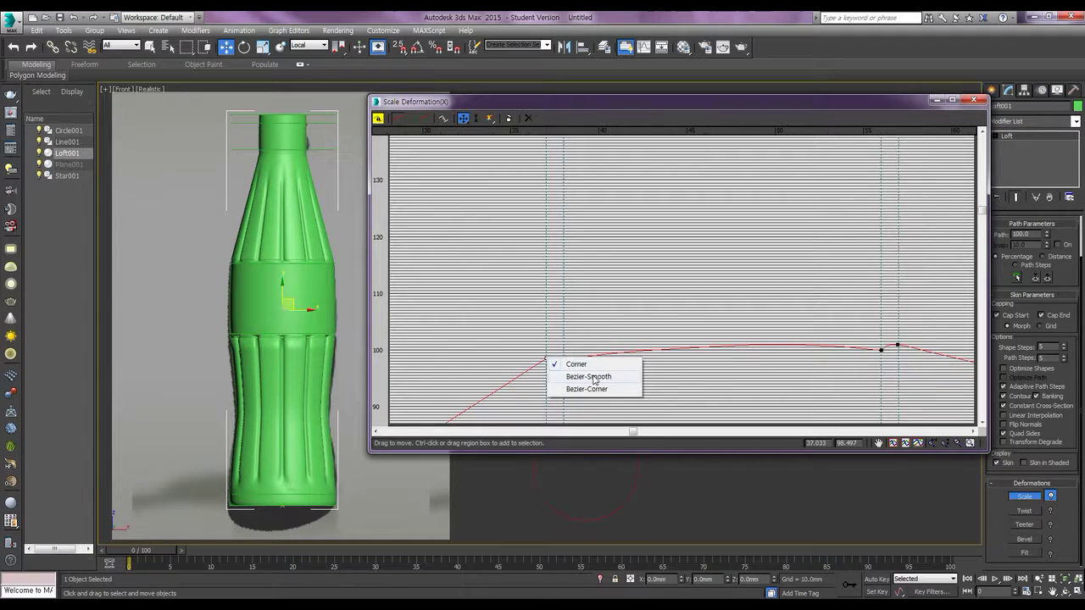
click(589, 390)
drag(606, 321, 550, 357)
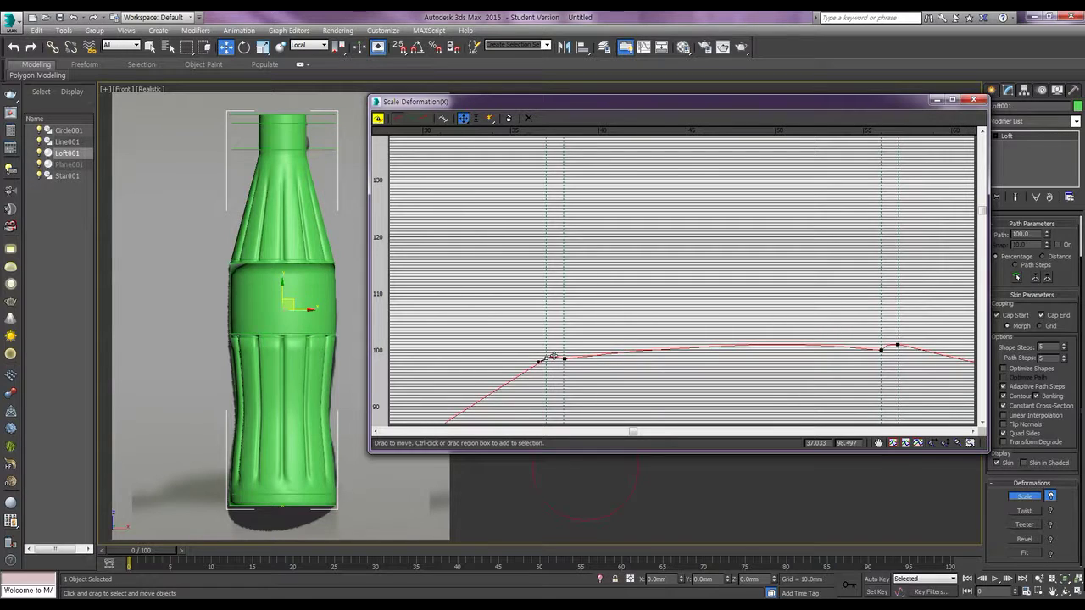
- Convert the point near path position 38 to Bezier-Corner and raise its label-side handle to bow the label band outward
right_click(564, 358)
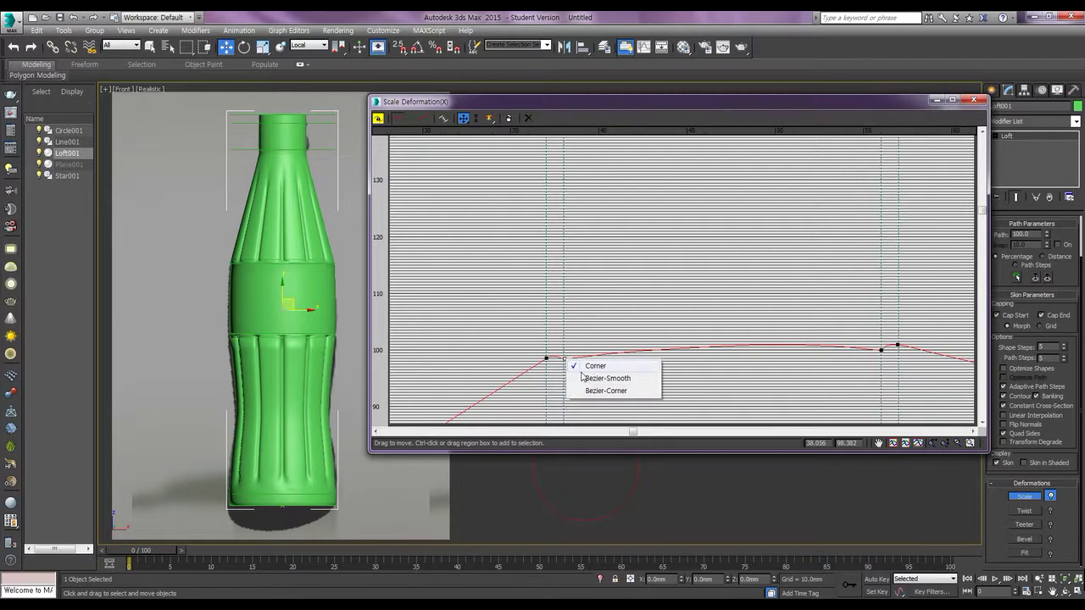
click(602, 391)
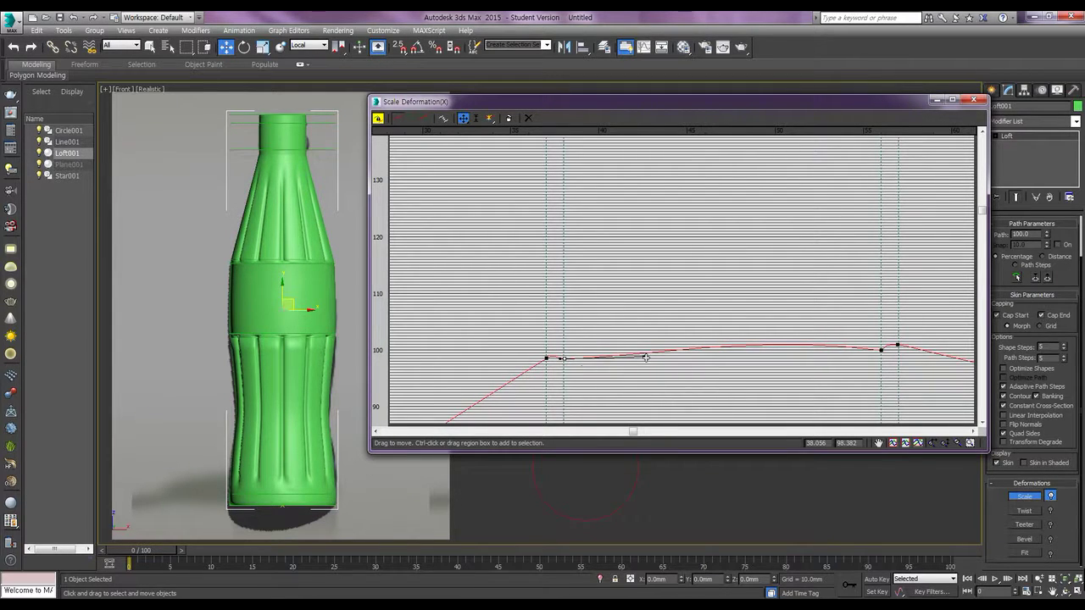
drag(645, 357, 648, 349)
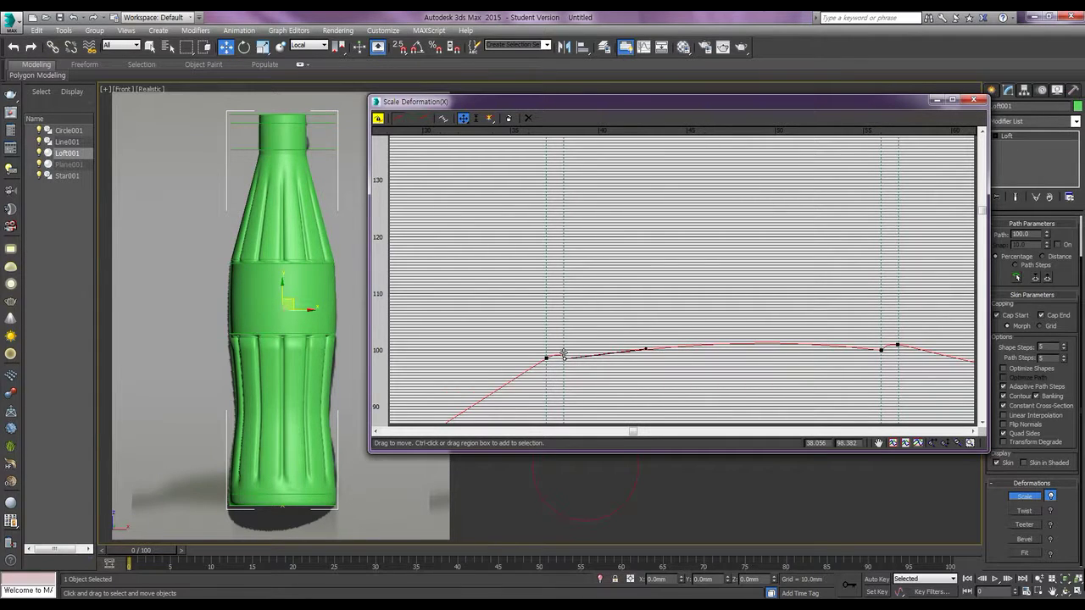
drag(564, 355, 565, 356)
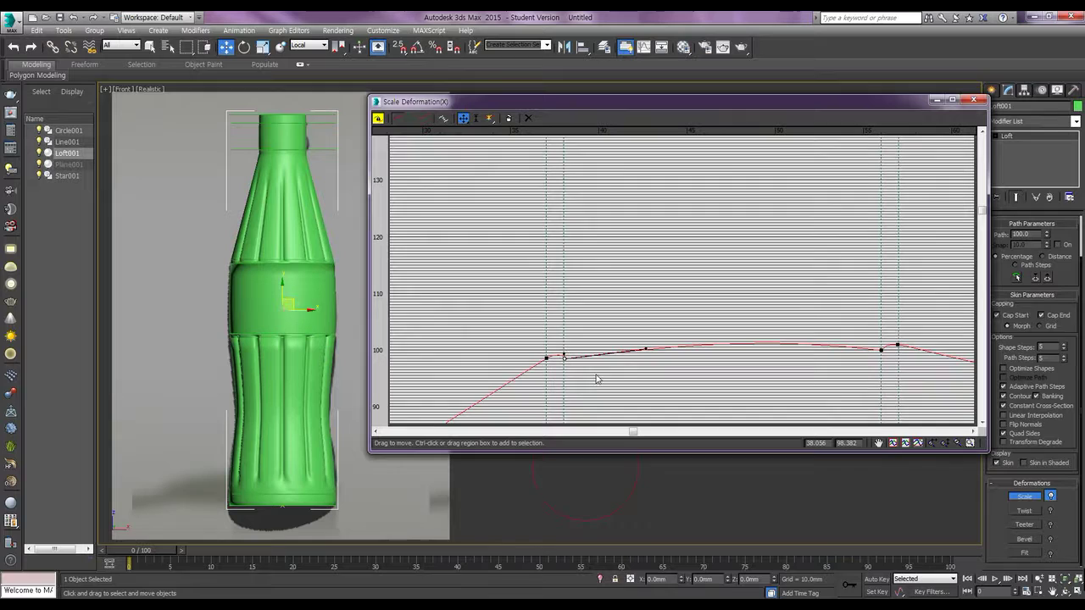
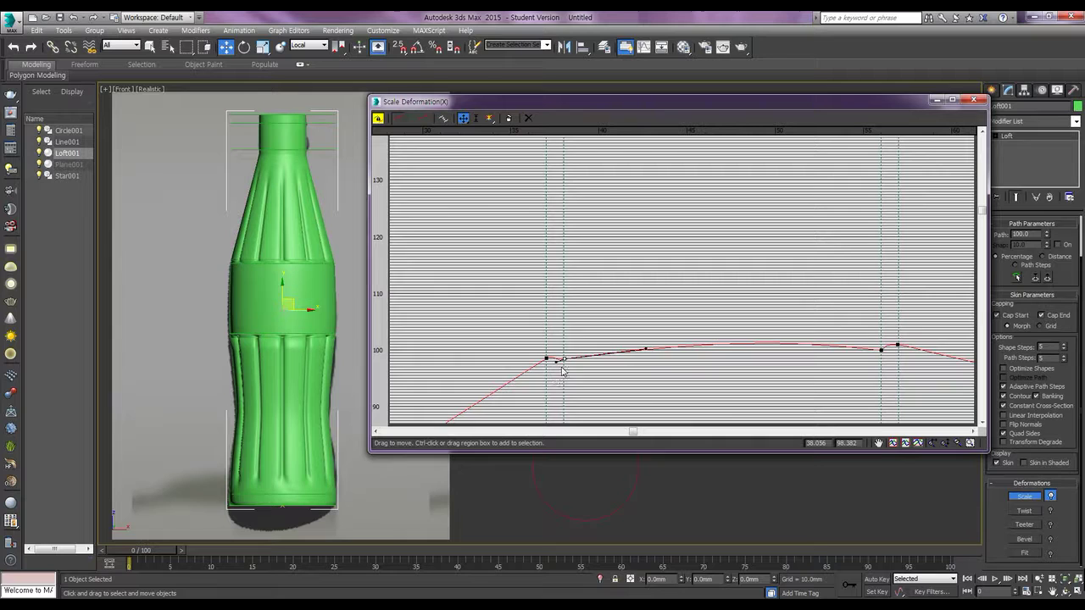
- Tuck the neck-side handle of the point near path position 38 just above it, and lower the point near 37 to about 98.1 percent
click(957, 442)
drag(568, 366, 896, 394)
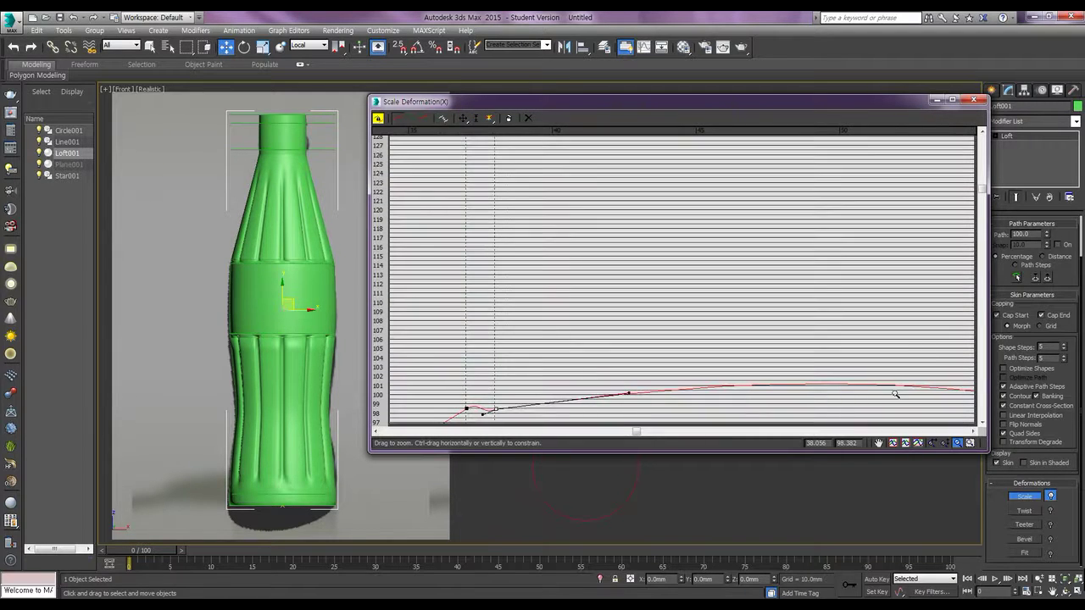
drag(985, 195, 983, 234)
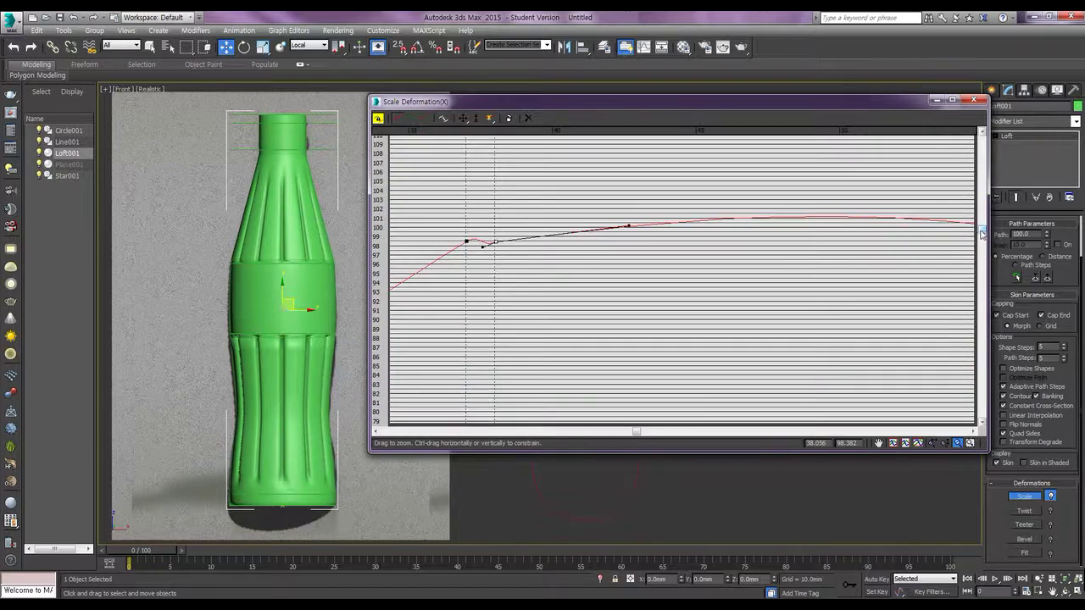
drag(576, 245, 467, 242)
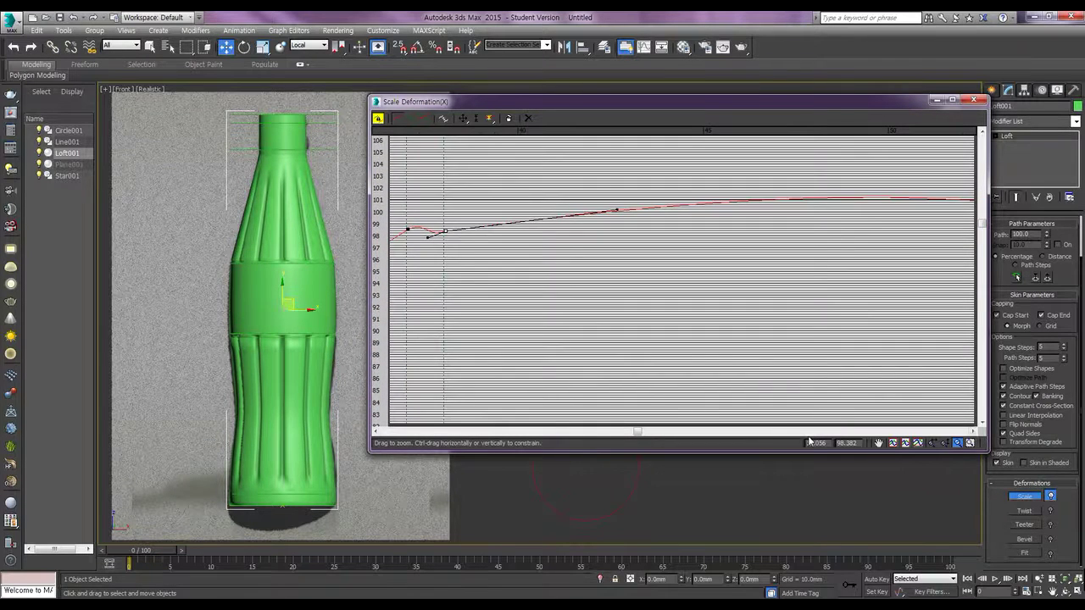
drag(637, 431, 601, 432)
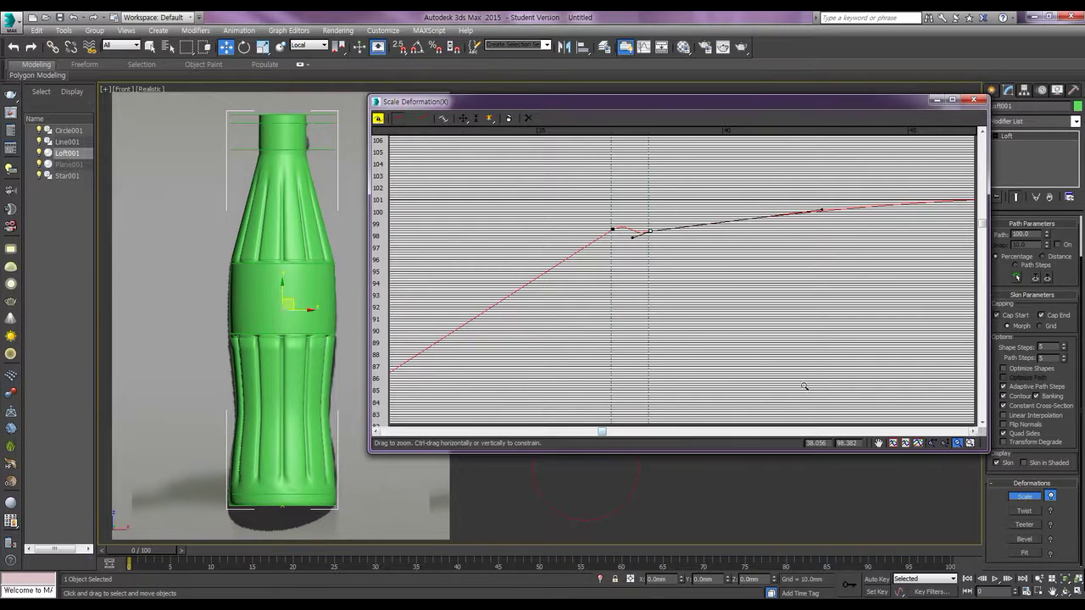
click(957, 442)
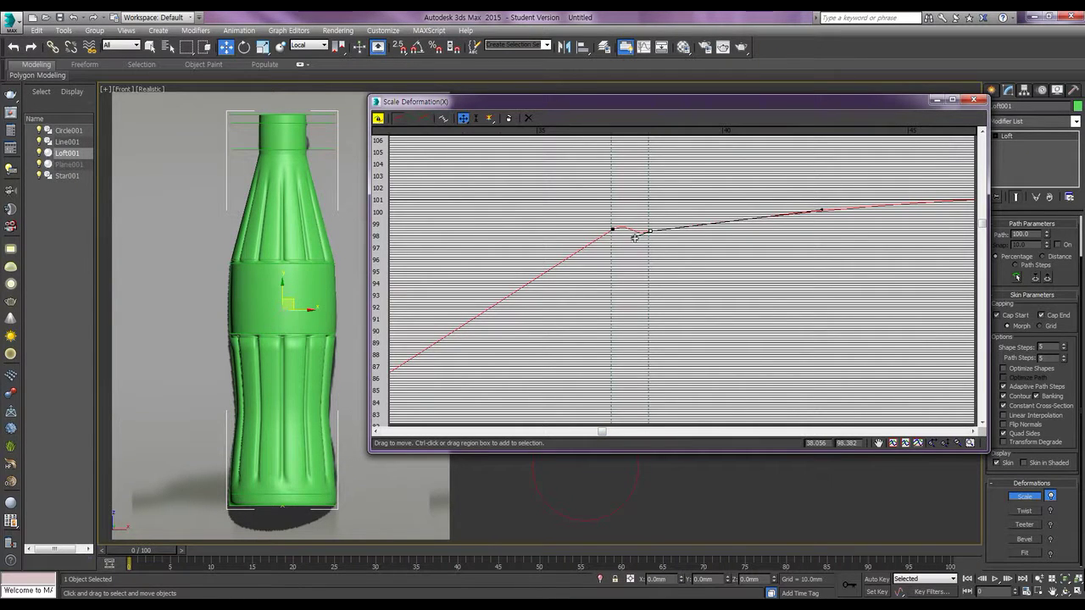
drag(633, 239, 647, 229)
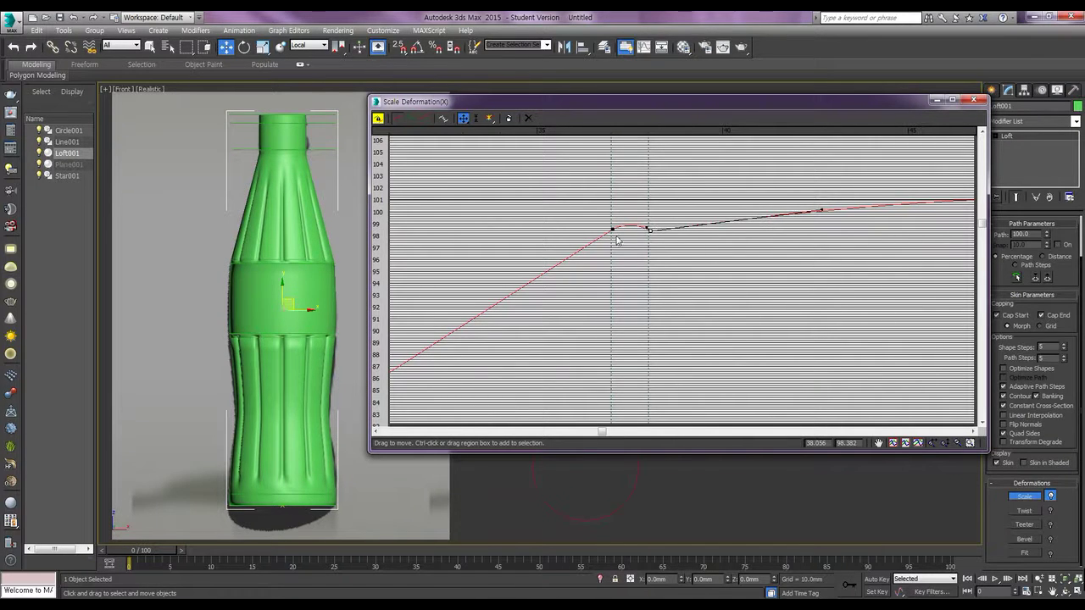
click(612, 231)
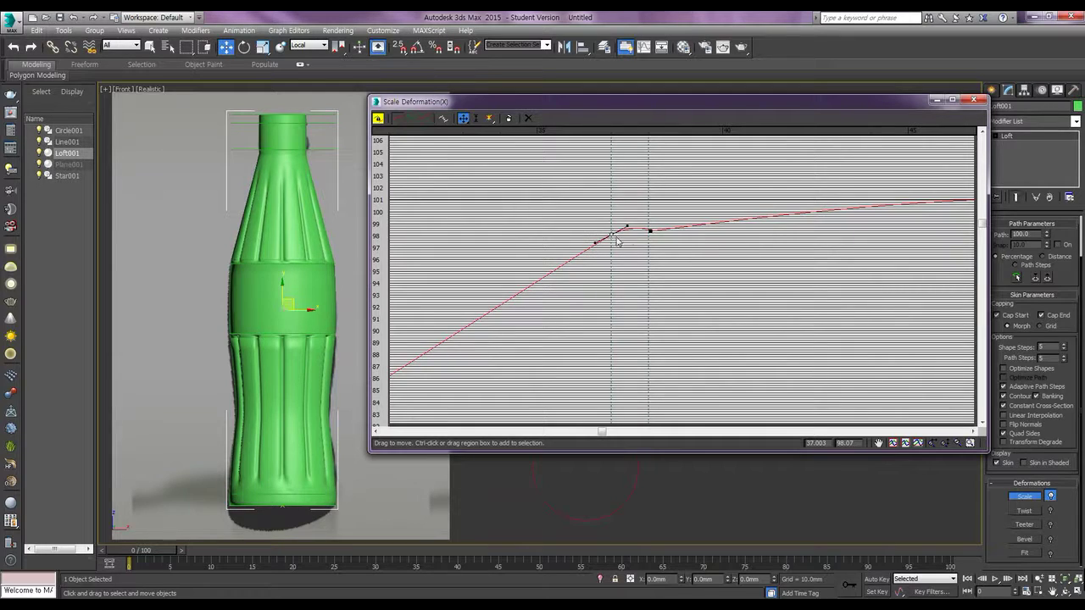
drag(596, 242, 594, 241)
- Insert a control point on the neck slope near path position 22 and lower it to about 58.4 percent scale
click(958, 443)
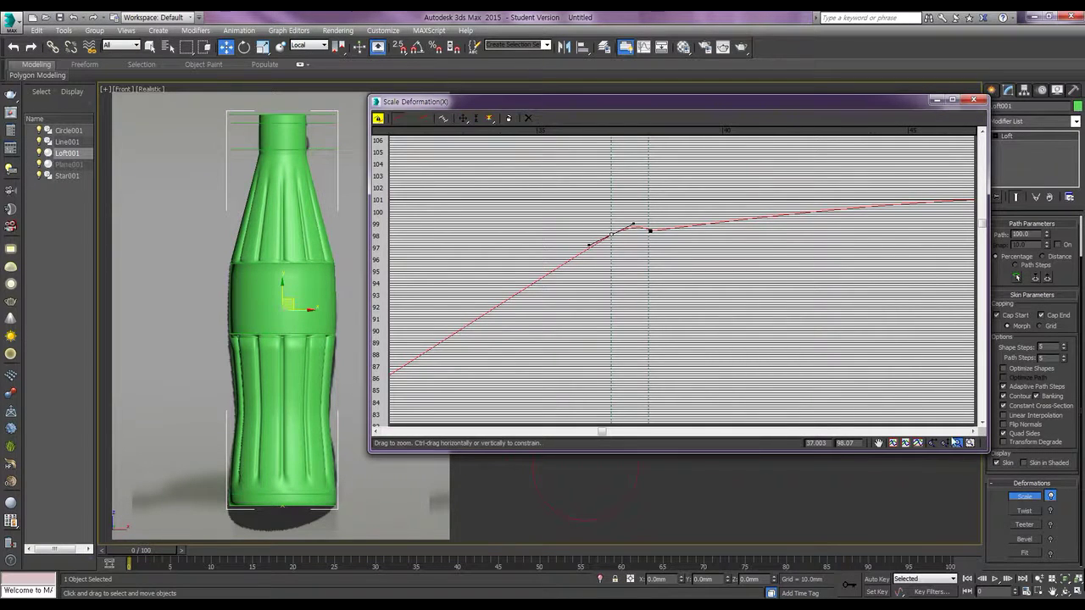
drag(625, 294, 652, 367)
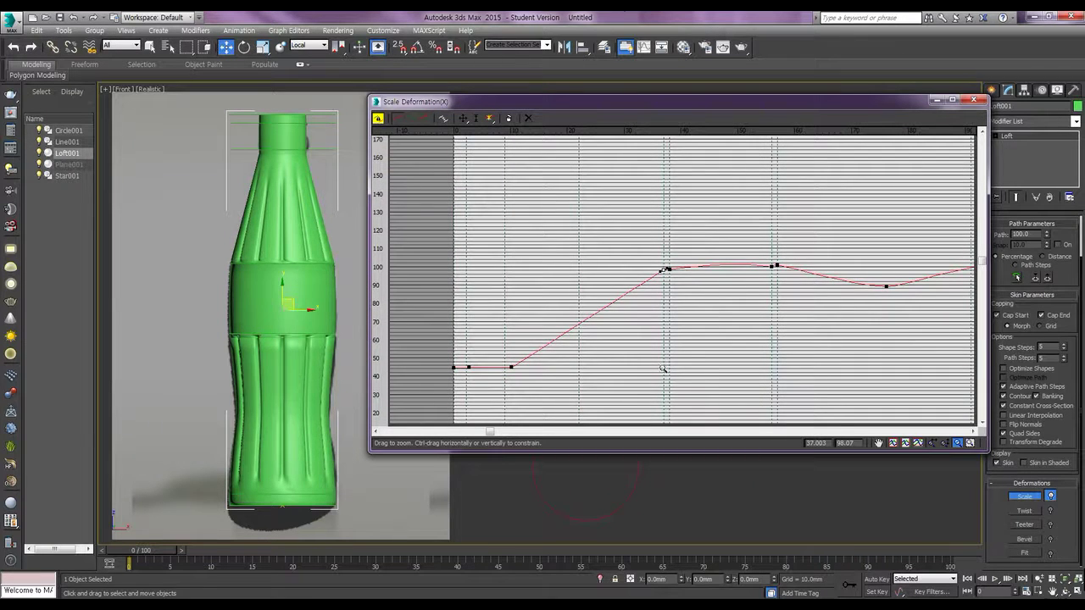
click(489, 117)
click(580, 325)
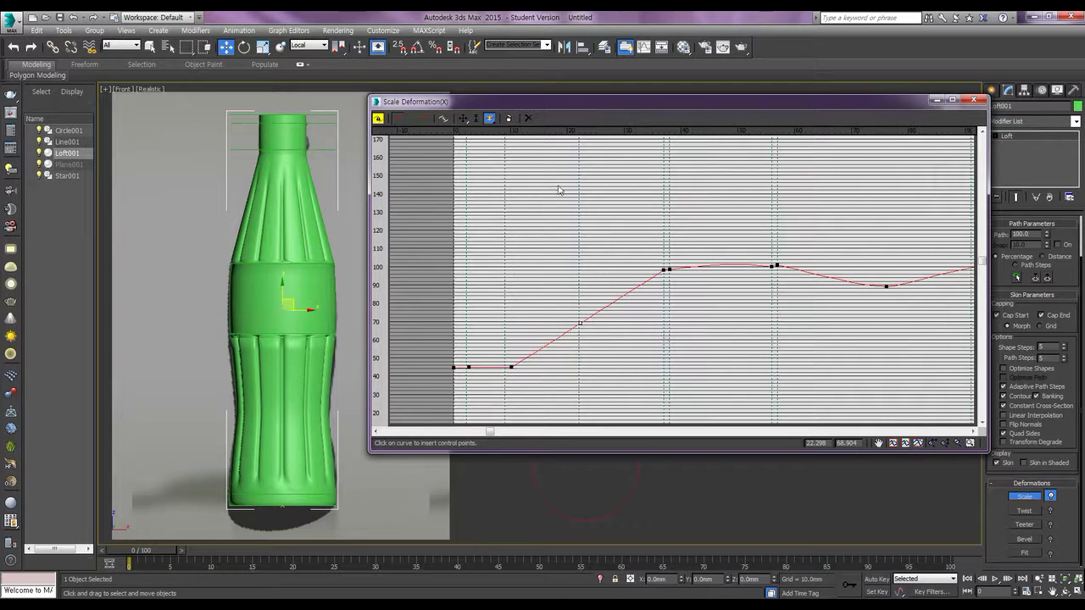
click(463, 118)
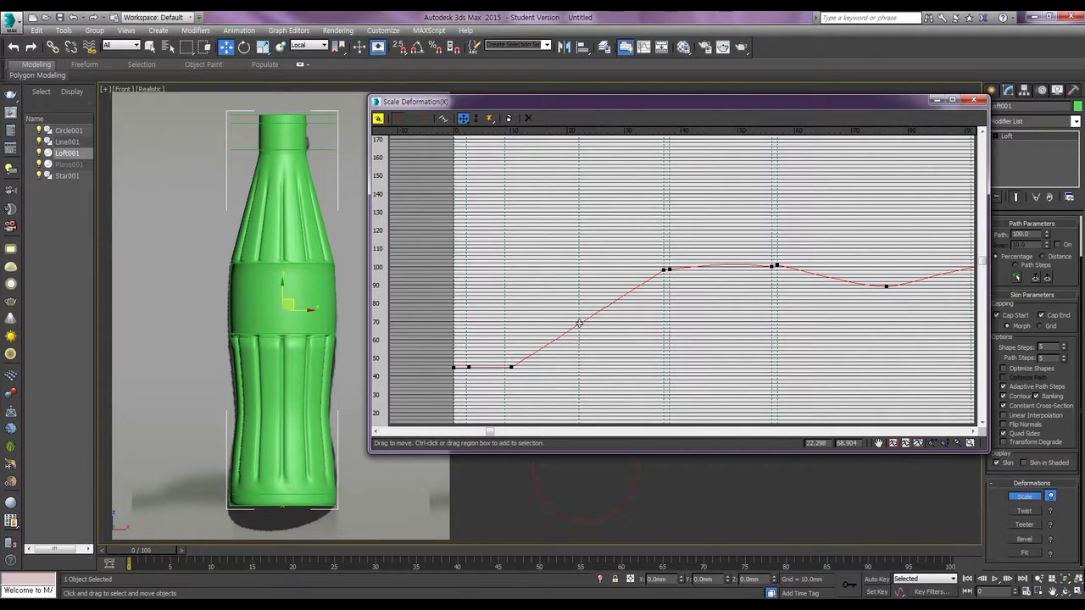
drag(578, 322, 578, 344)
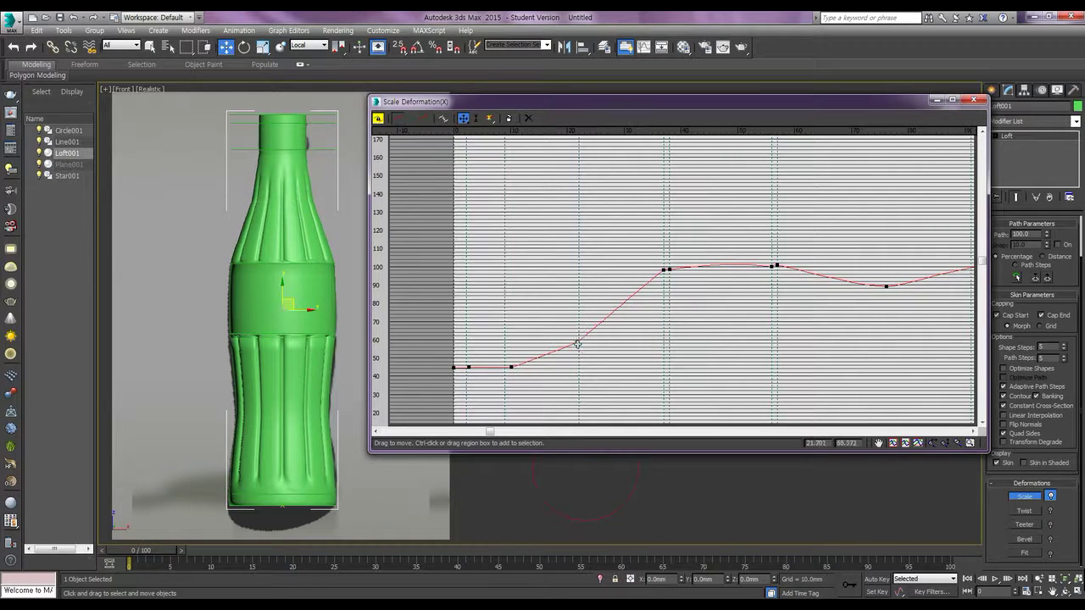
- Make the new neck point Bezier-Smooth, lower it to about 55 percent, and lengthen its handles into a smooth neck flare
right_click(576, 343)
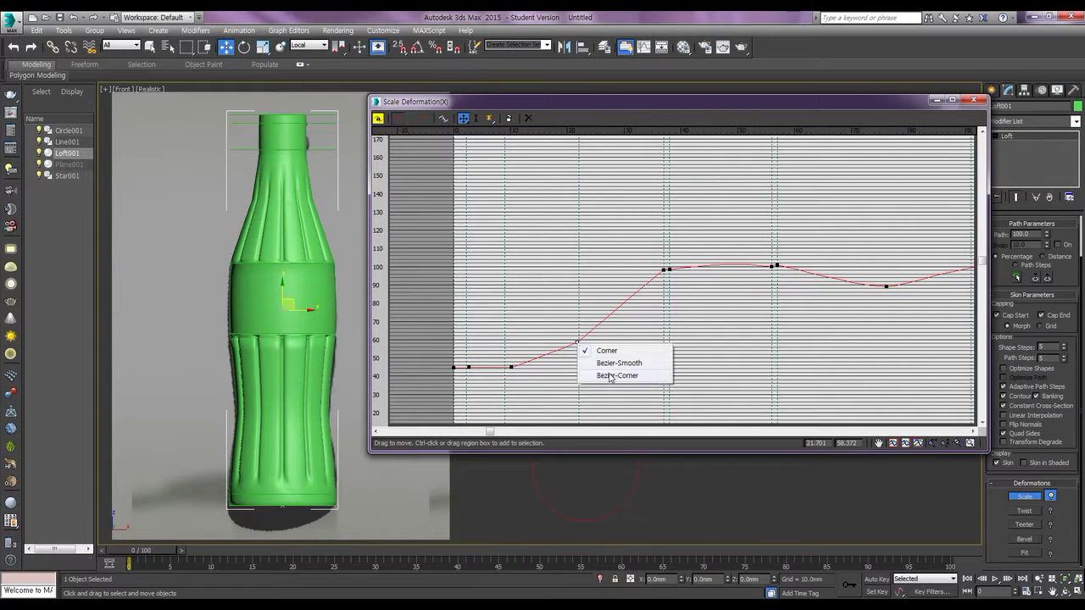
click(600, 374)
right_click(576, 344)
click(603, 361)
drag(577, 345, 576, 350)
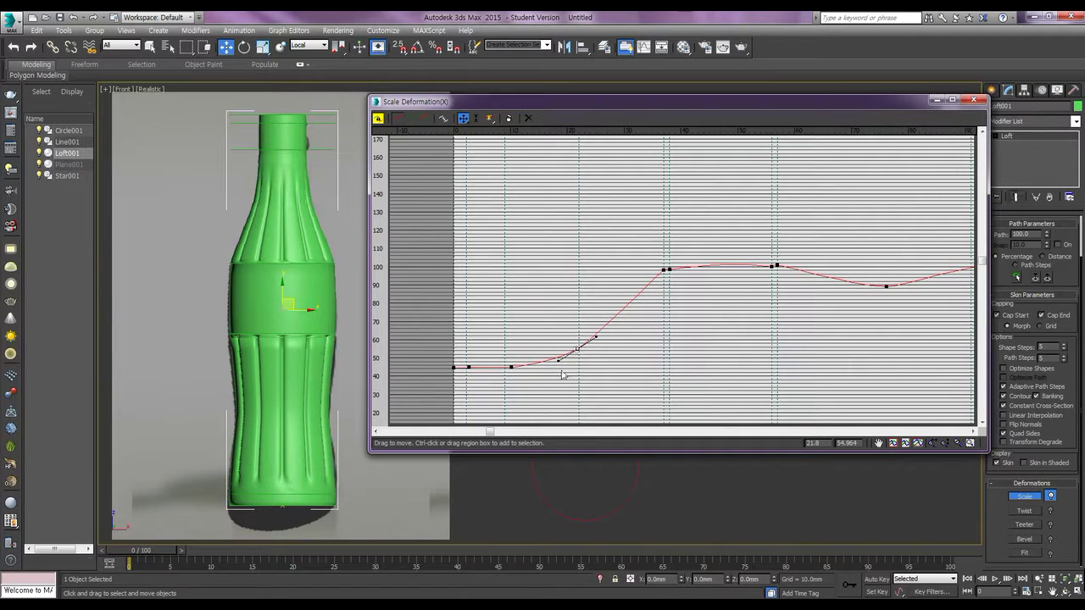
drag(557, 359, 547, 366)
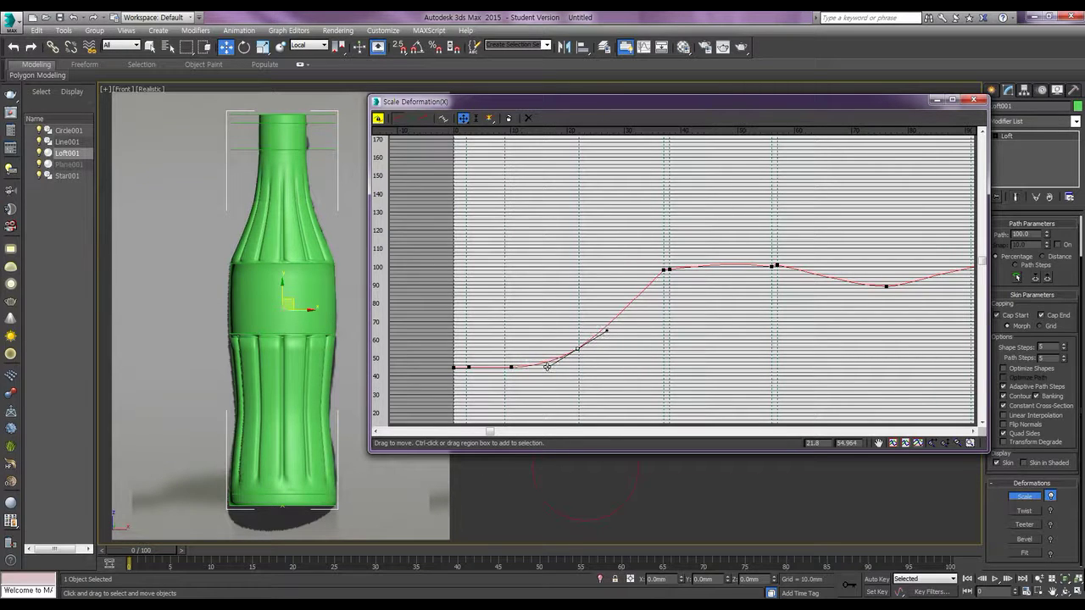
- Set the point near path position 37 to about 98.4 percent and lower the point near 38 slightly
click(665, 268)
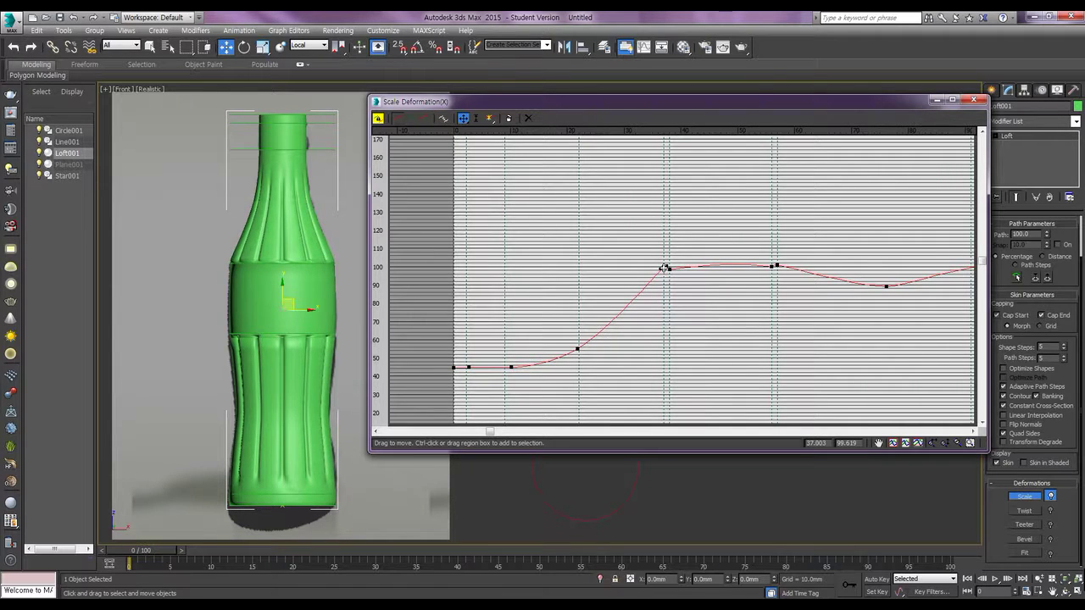
drag(669, 269, 670, 272)
key(ctrl+z)
drag(669, 270, 667, 270)
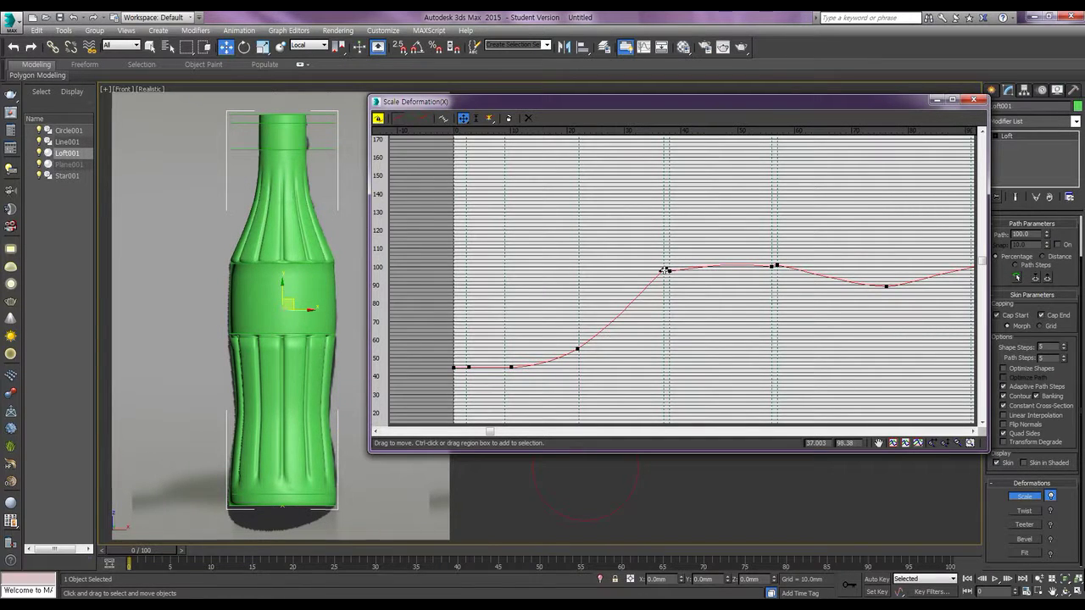
- Recess the label band by lowering its end points near path positions 38 and 56 to about 95.3 and 98.1 percent
drag(665, 270, 671, 276)
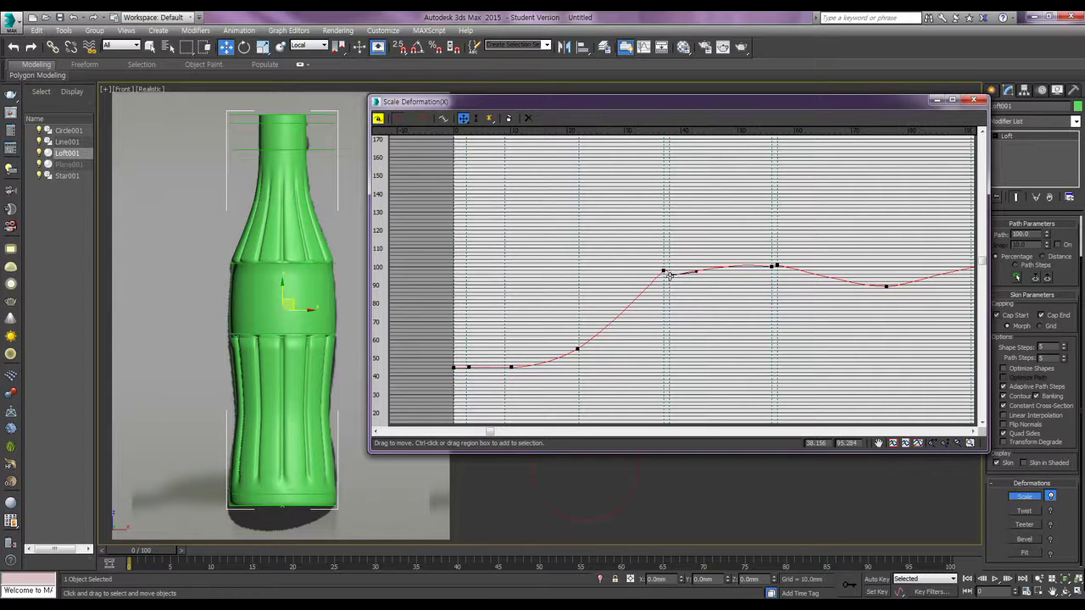
click(772, 267)
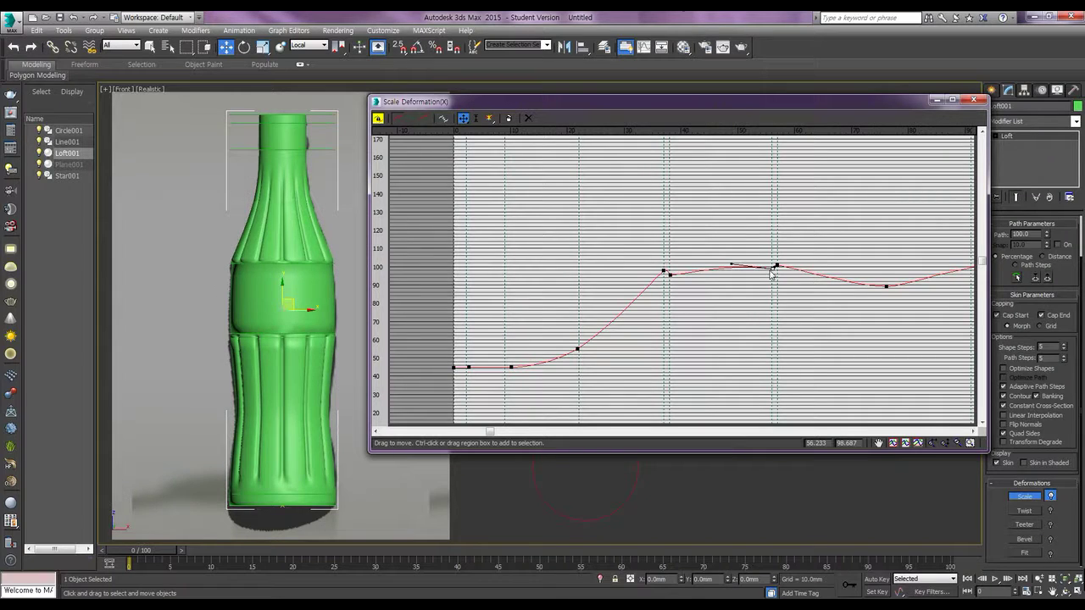
drag(776, 265, 731, 265)
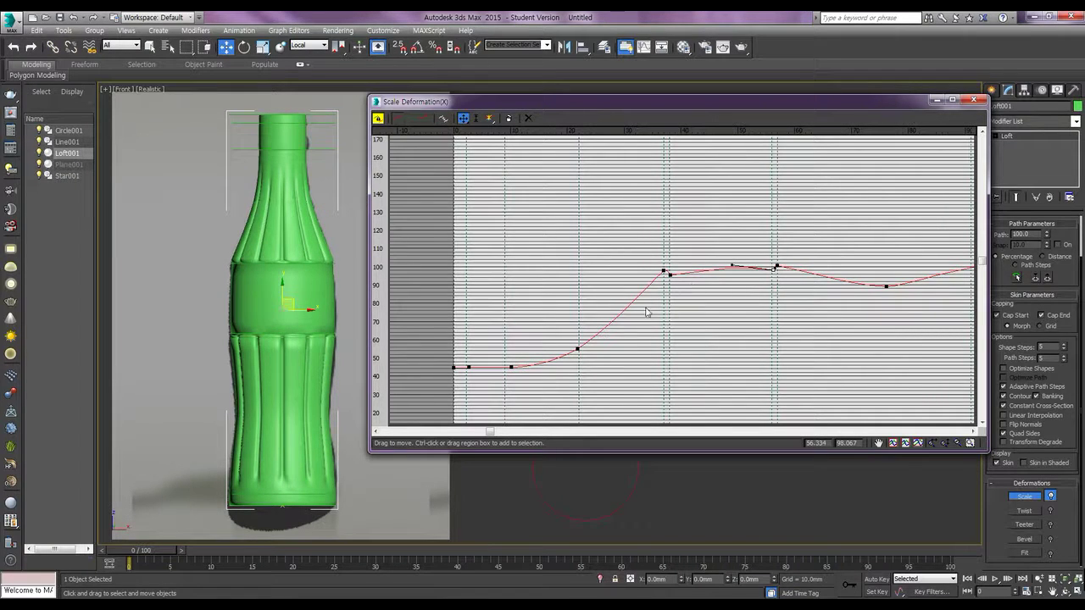
- Shift the point near path position 10 to about 9.6, make it Bezier-Corner, and raise its rim-side handle to bulge the upper neck
click(507, 367)
right_click(507, 367)
click(549, 400)
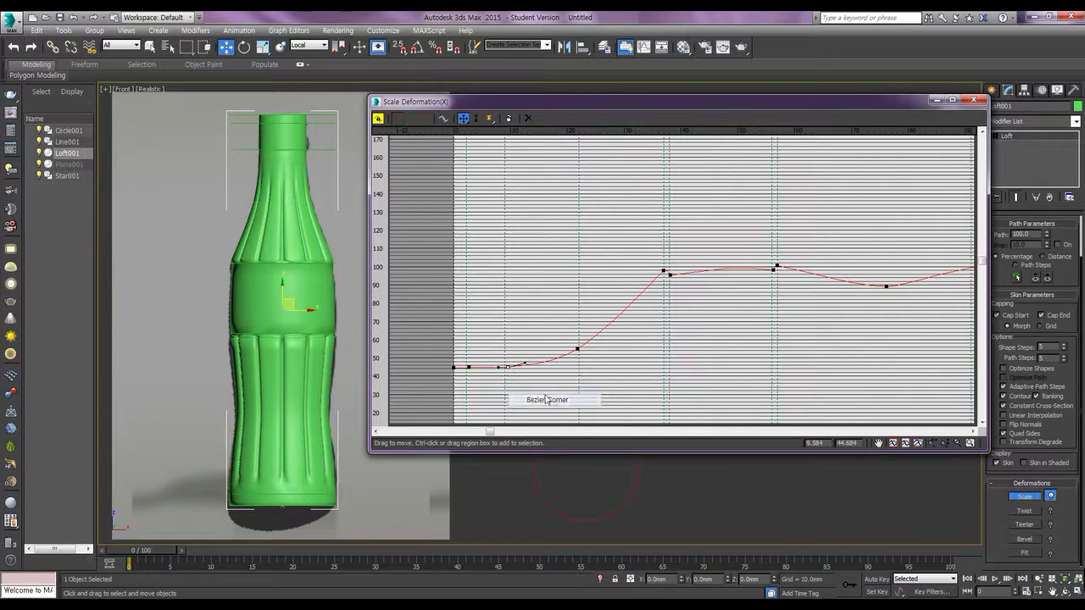
drag(498, 367, 504, 348)
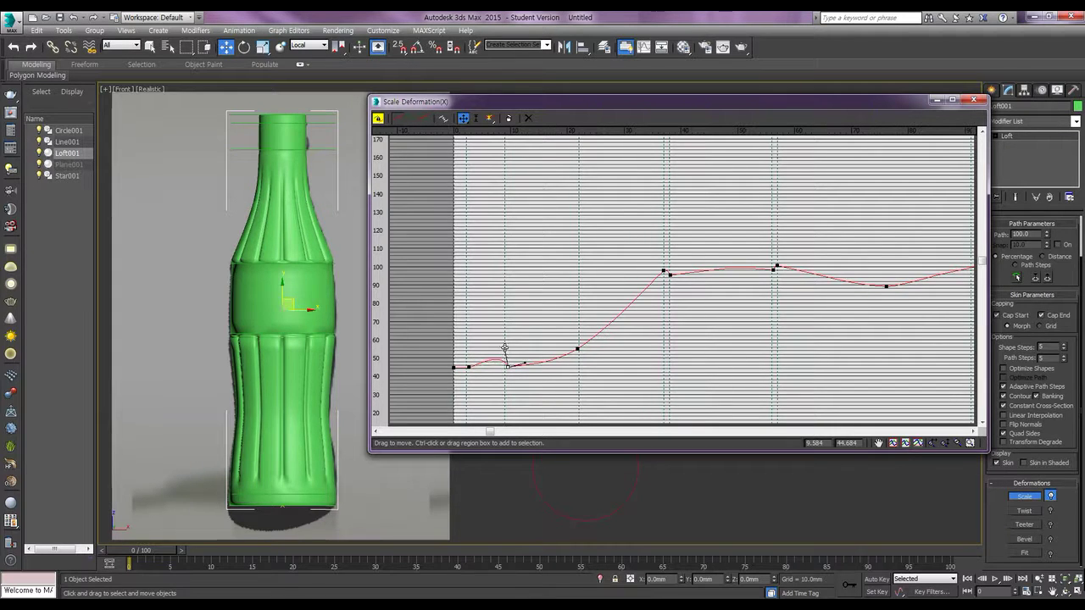
- Make the curve point near path position 2.75 Bezier-Corner and raise its rim-side handle to about 53 percent to bulge the lip
click(468, 366)
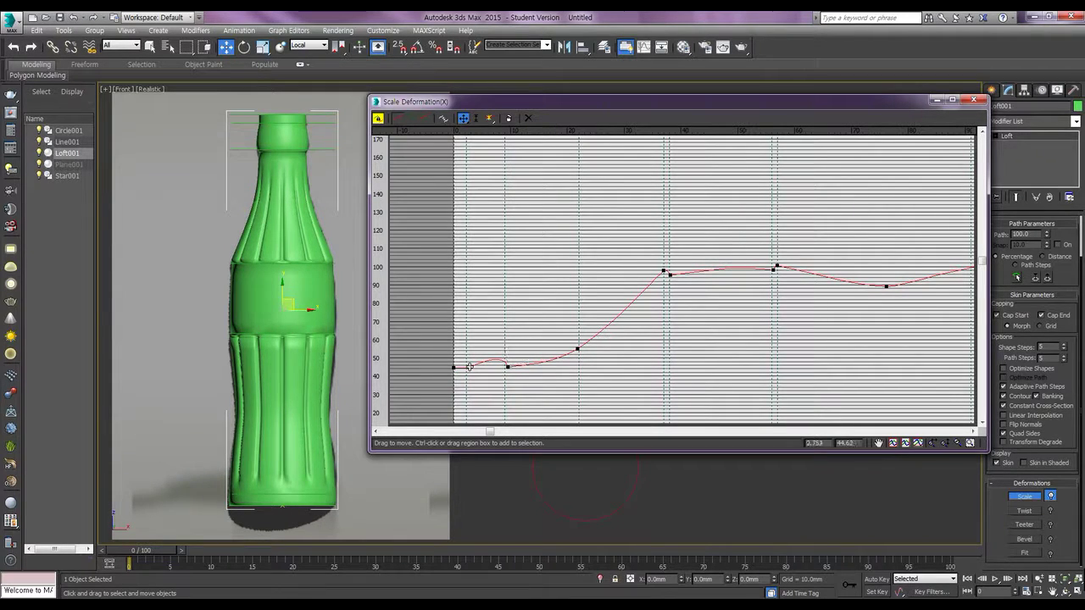
right_click(468, 366)
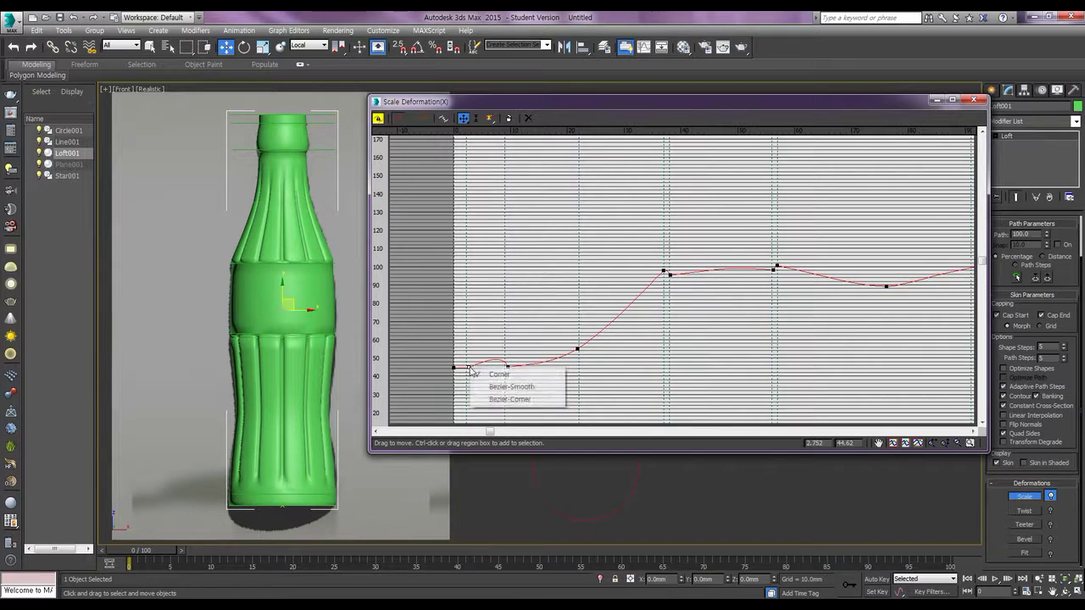
click(511, 404)
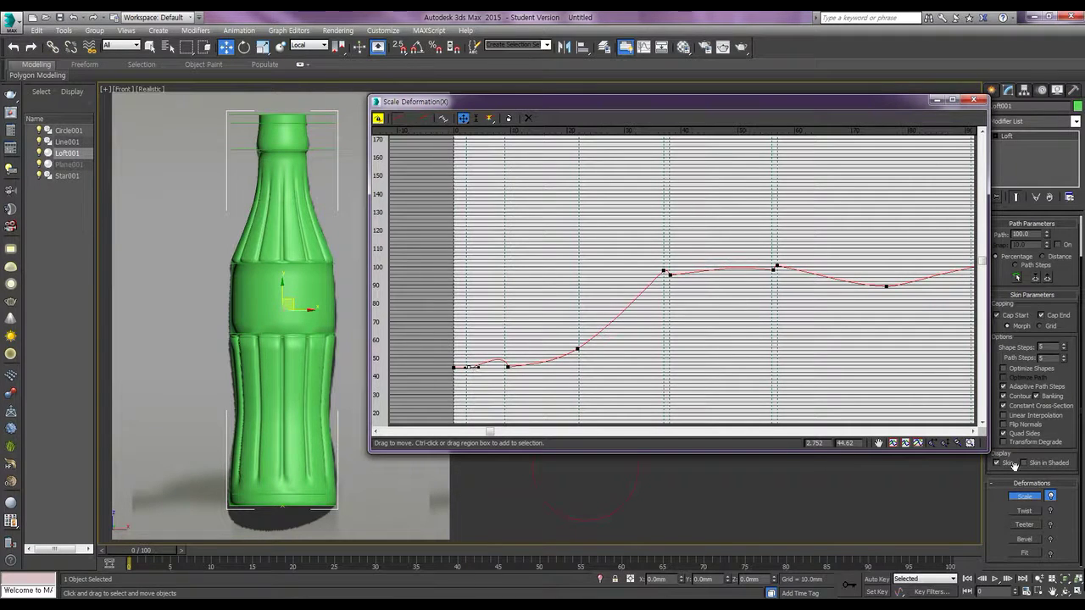
click(957, 442)
drag(480, 378, 560, 364)
drag(581, 433, 413, 430)
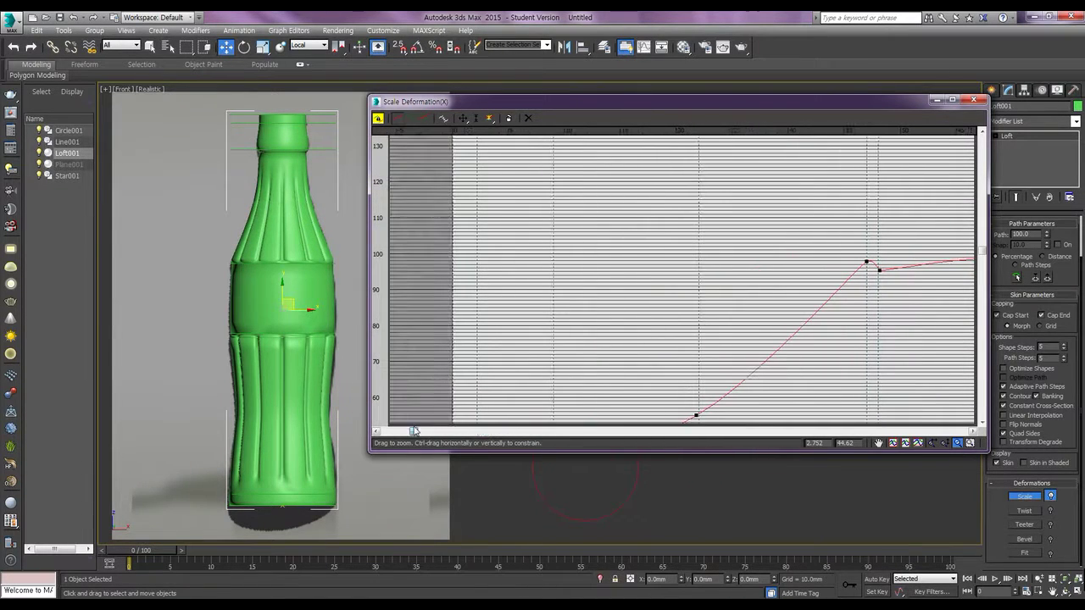
drag(983, 254, 986, 303)
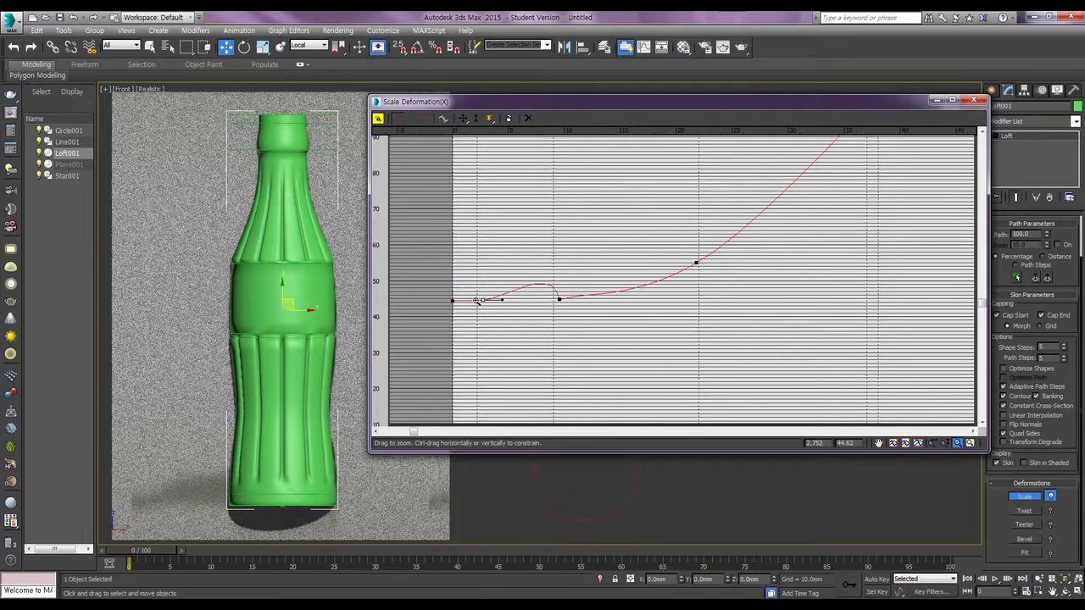
right_click(956, 444)
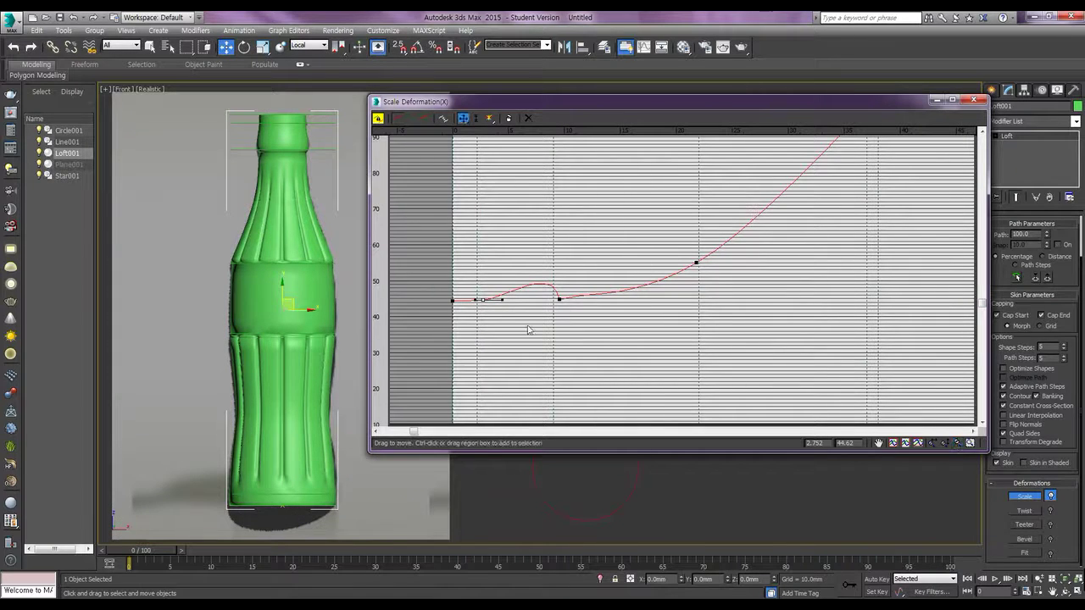
drag(477, 300, 465, 278)
drag(464, 277, 463, 268)
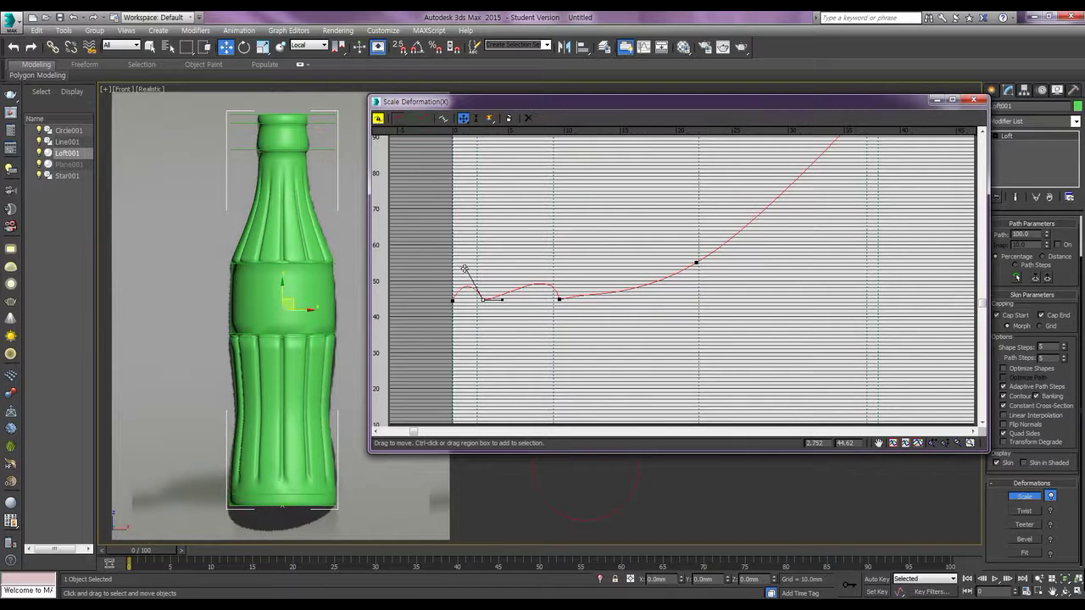
- Make the rim's starting point Bezier-Corner with a short upright handle, and lower the neighbouring point's rim-side handle slightly to round the lip
click(453, 300)
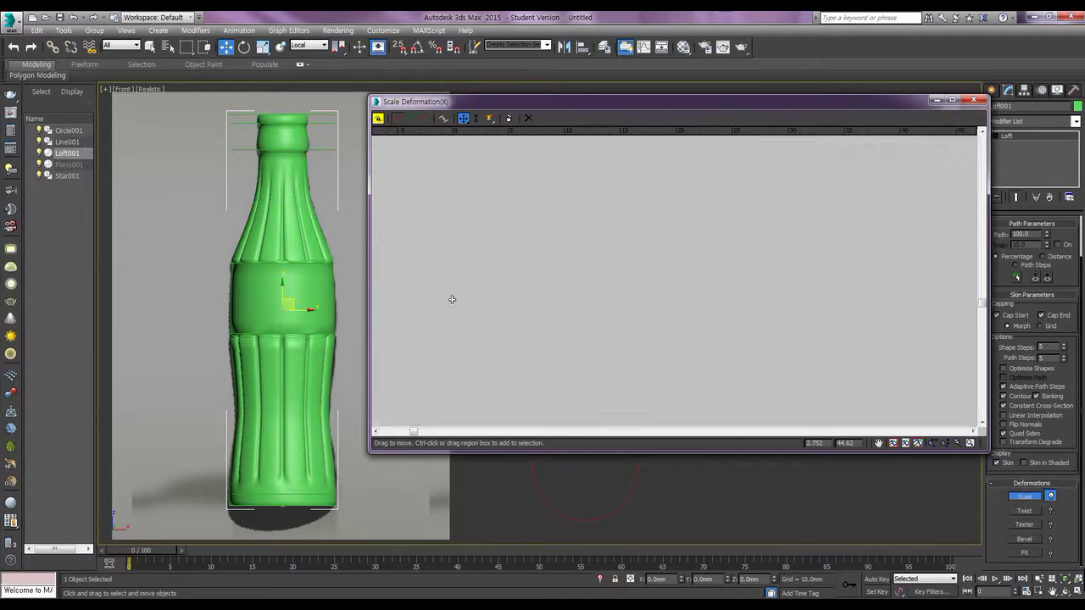
right_click(454, 300)
click(493, 335)
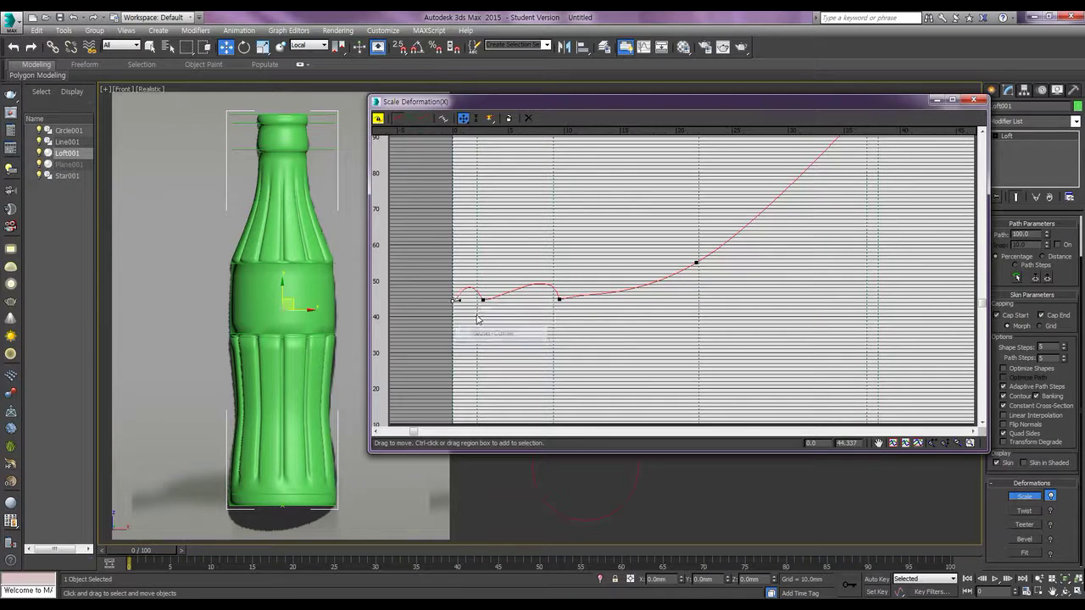
drag(457, 301, 446, 296)
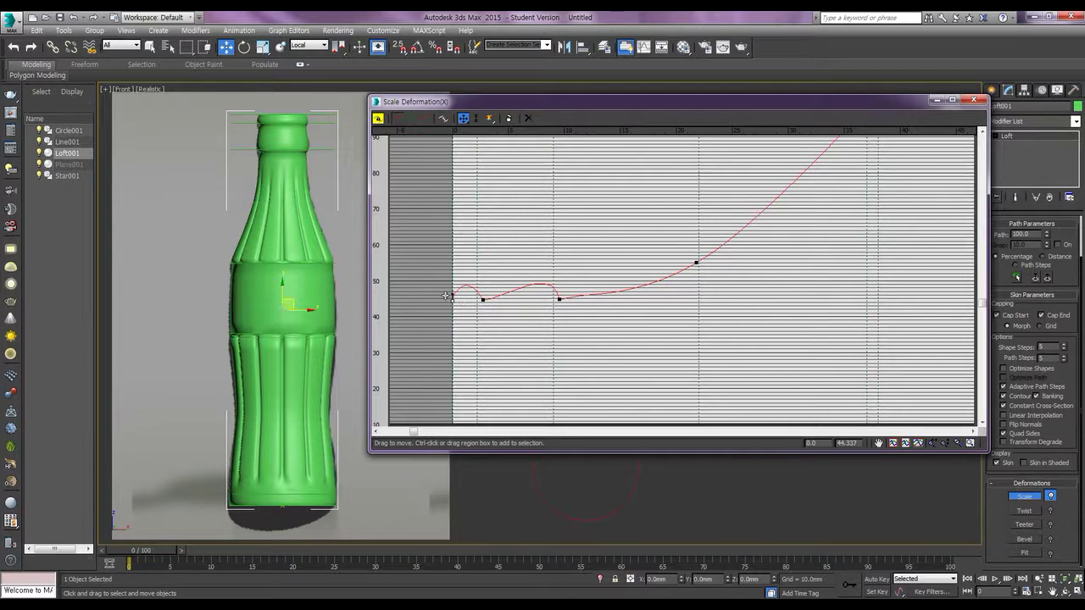
drag(480, 298, 466, 276)
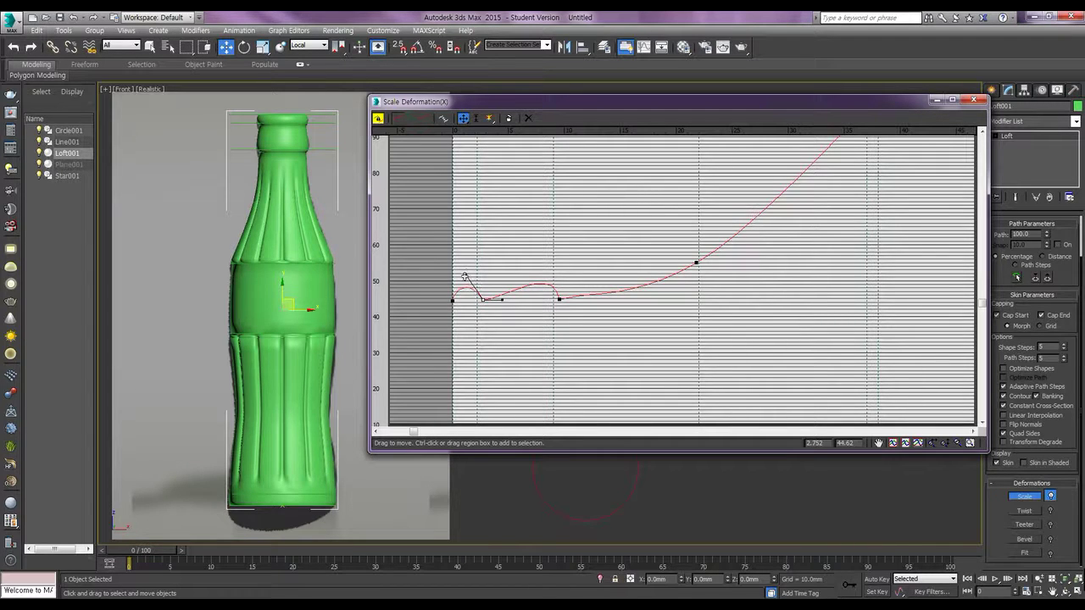
- Reshape the point near path position 9.6 by pulling its rim-side handle toward the rim and flattening and lengthening its neck-side handle
click(559, 299)
drag(552, 264, 542, 268)
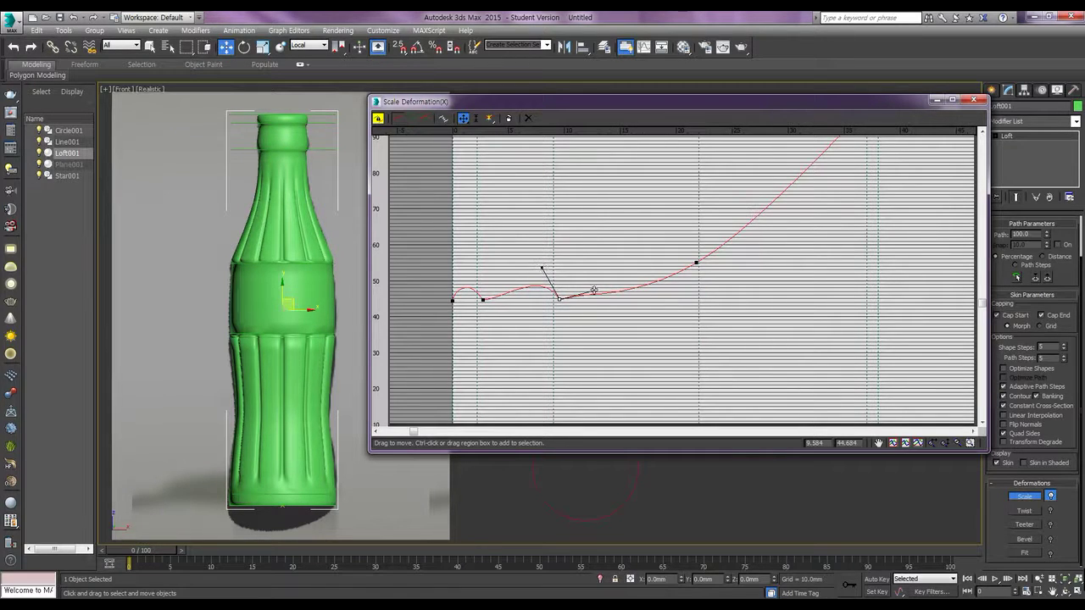
drag(593, 290, 595, 297)
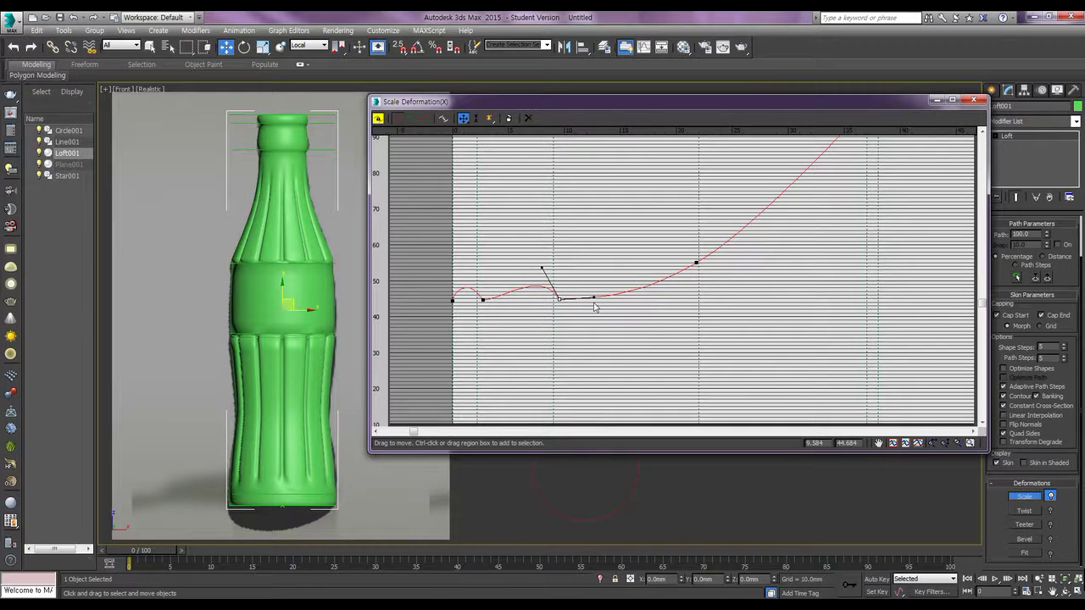
drag(593, 297, 625, 299)
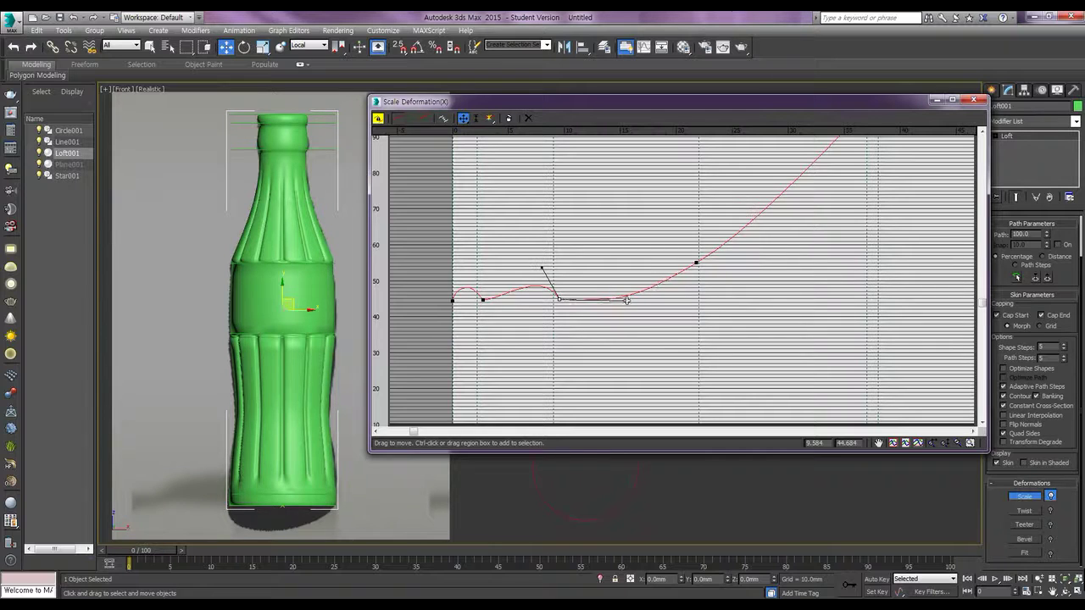
- Move the neck flare point to about path position 22.6 and 55.75 percent, and tilt its handles to a shallower slope
click(695, 262)
drag(696, 262, 706, 258)
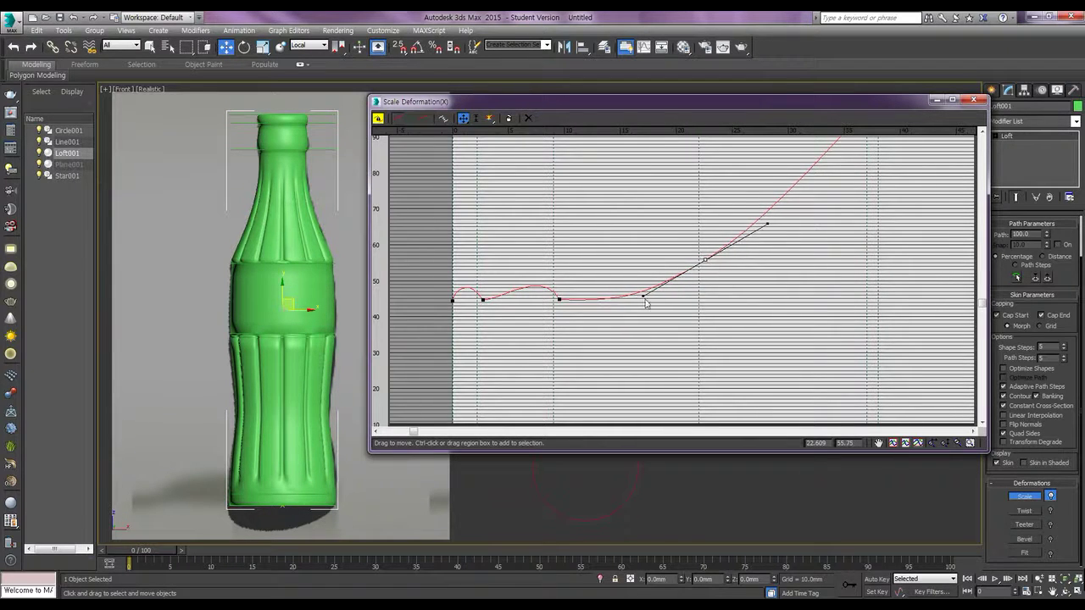
drag(644, 298, 655, 277)
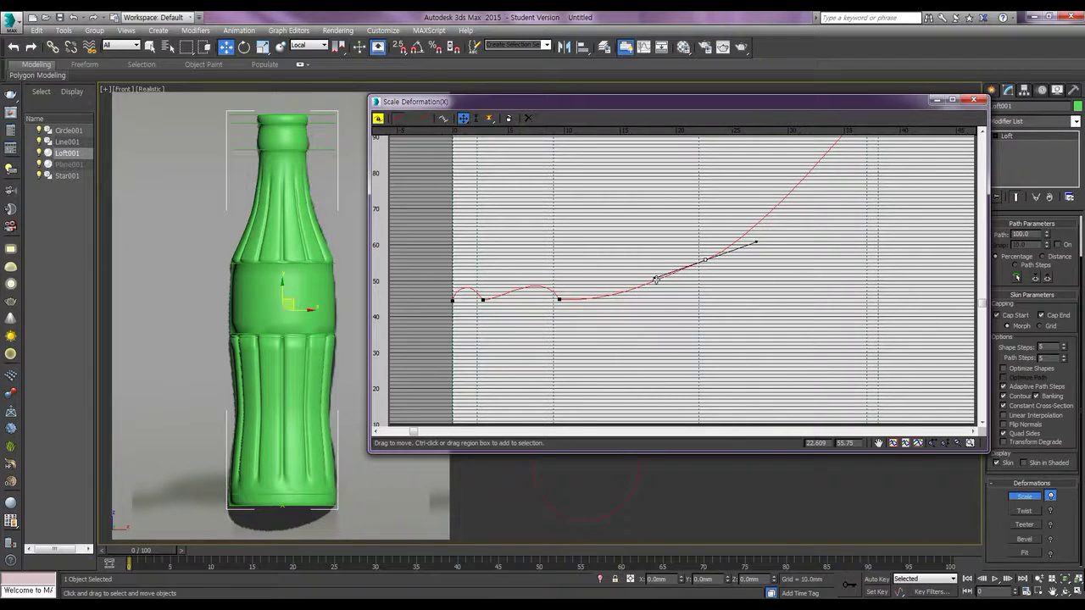
click(661, 324)
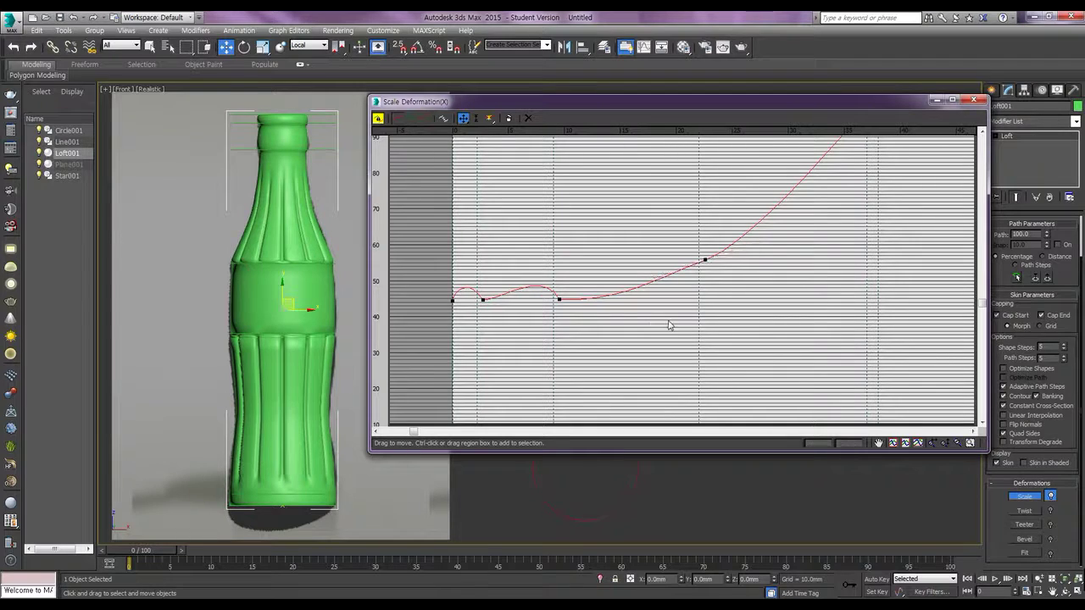
- Finish the scale deformation and move the lofted bottle along X, clear of the reference image and past the section shapes
click(975, 102)
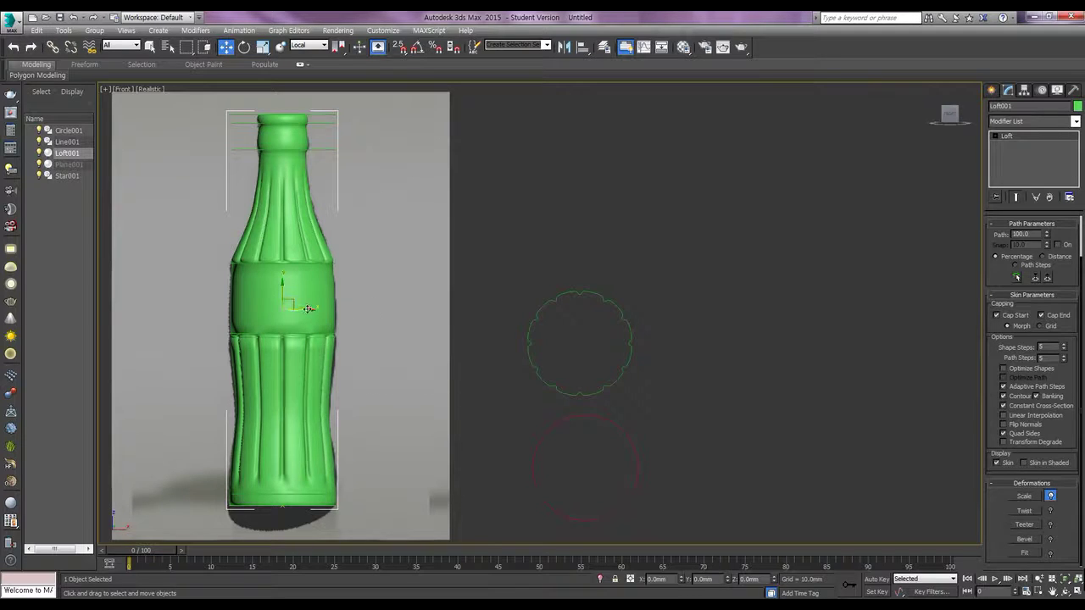
drag(317, 323, 826, 333)
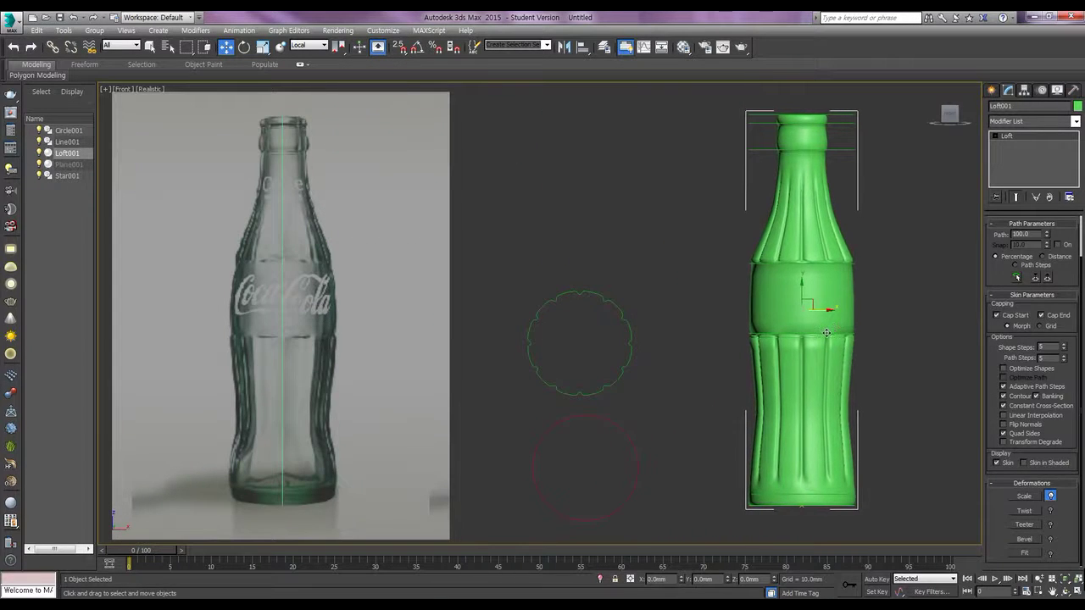